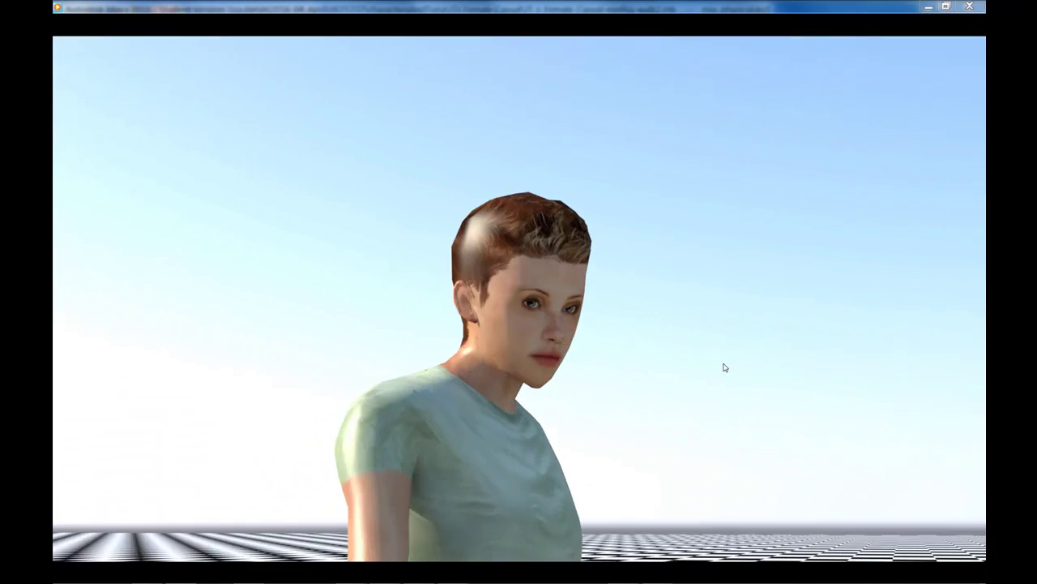
# - Pause the rendered eye-rig walk clip and close Windows Media Player
pyautogui.click(725, 367)
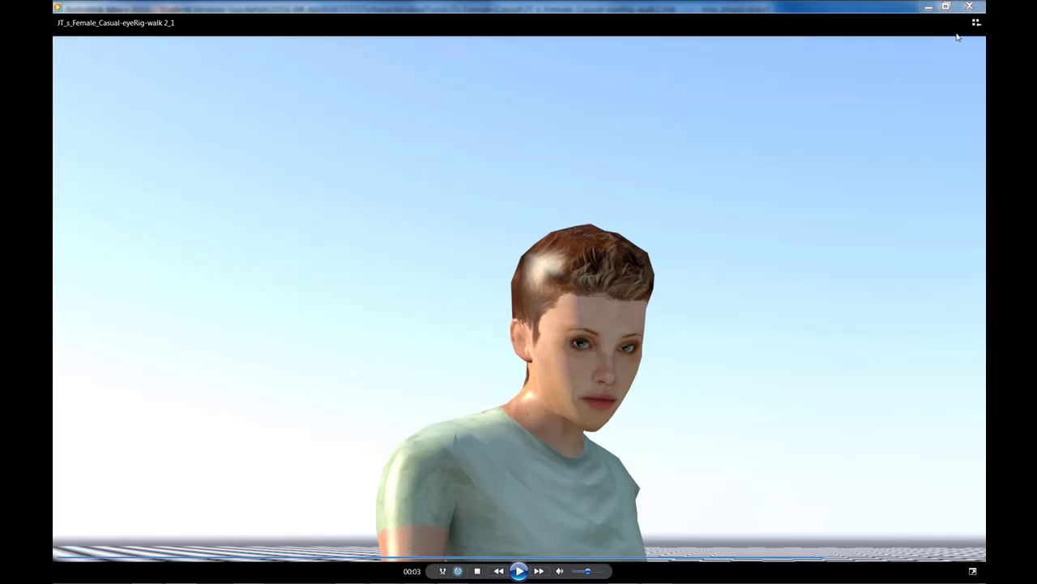
pyautogui.click(970, 7)
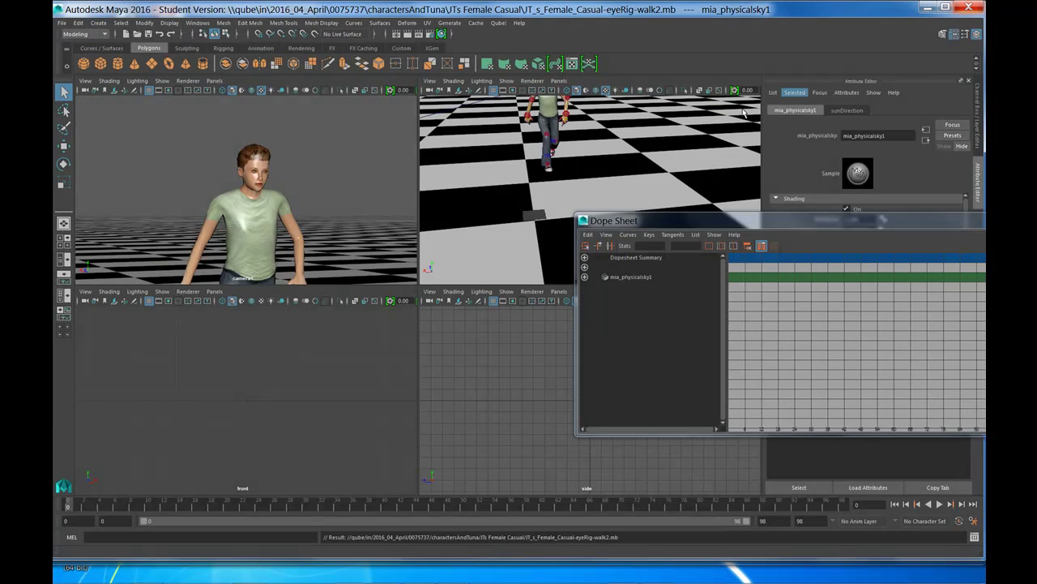
# - Deselect everything, maximize camera1, then play and scrub the walk animation back to frames 75 and 89
pyautogui.click(363, 196)
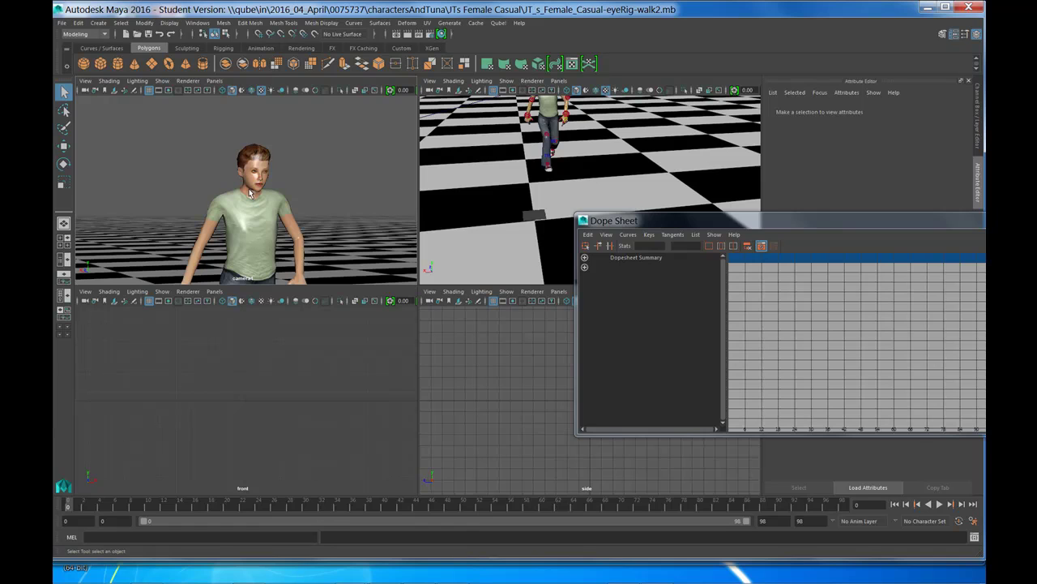
pyautogui.press('space')
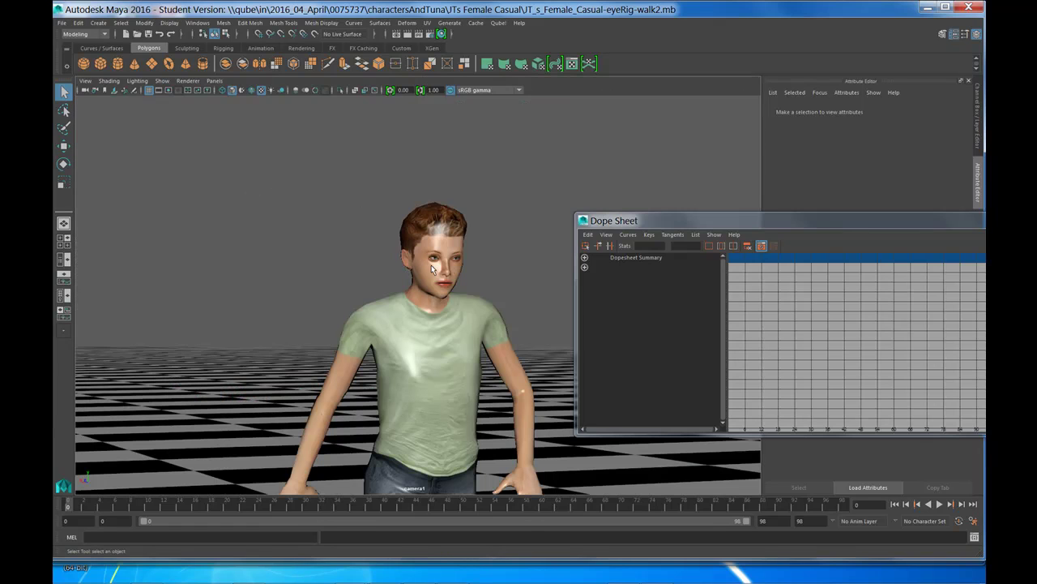
pyautogui.click(386, 506)
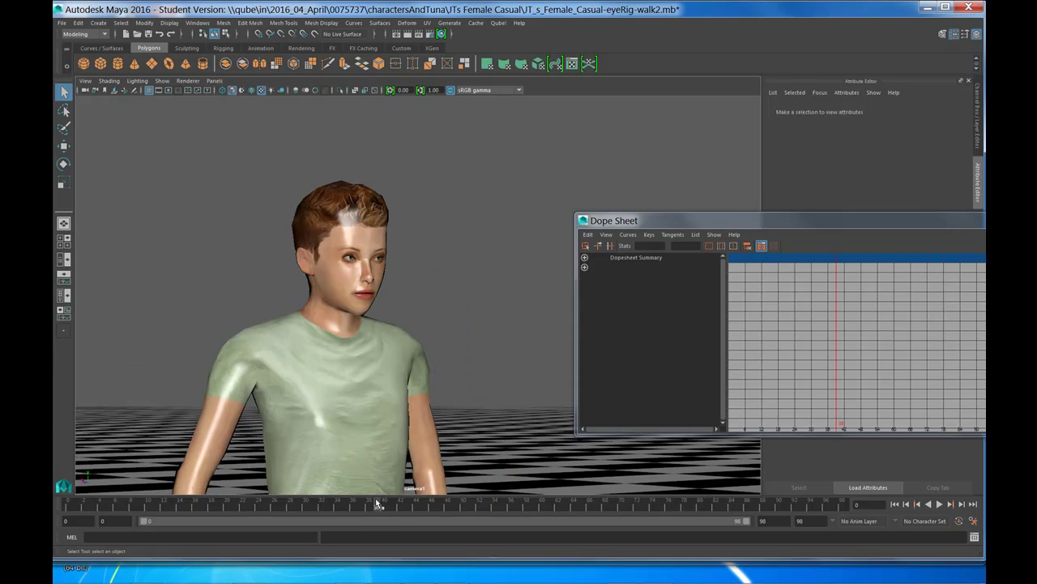
pyautogui.hotkey('alt', 'v')
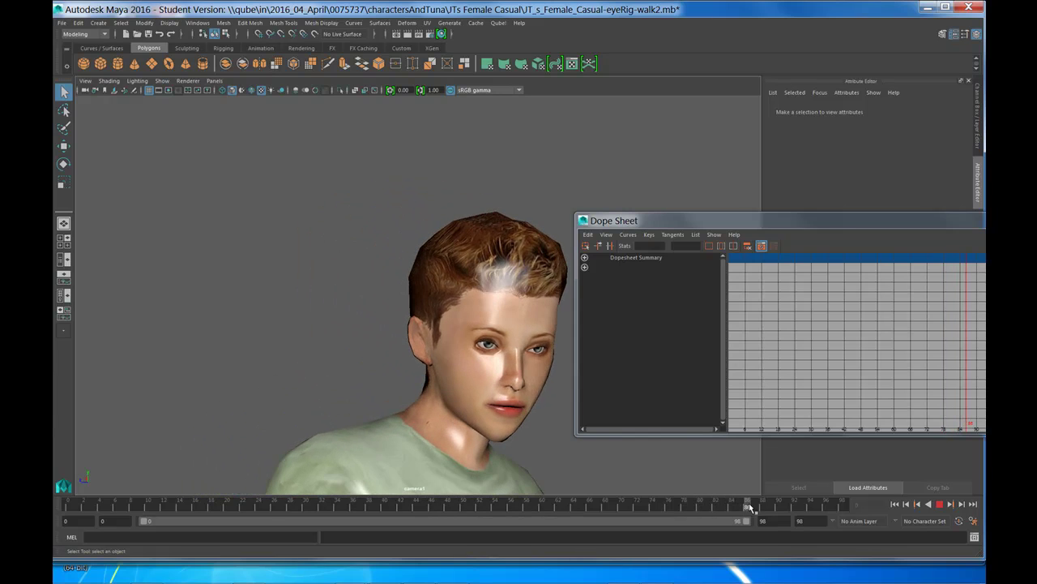
pyautogui.moveTo(775, 504)
pyautogui.mouseDown()
pyautogui.moveTo(838, 511)
pyautogui.moveTo(330, 510)
pyautogui.mouseUp()
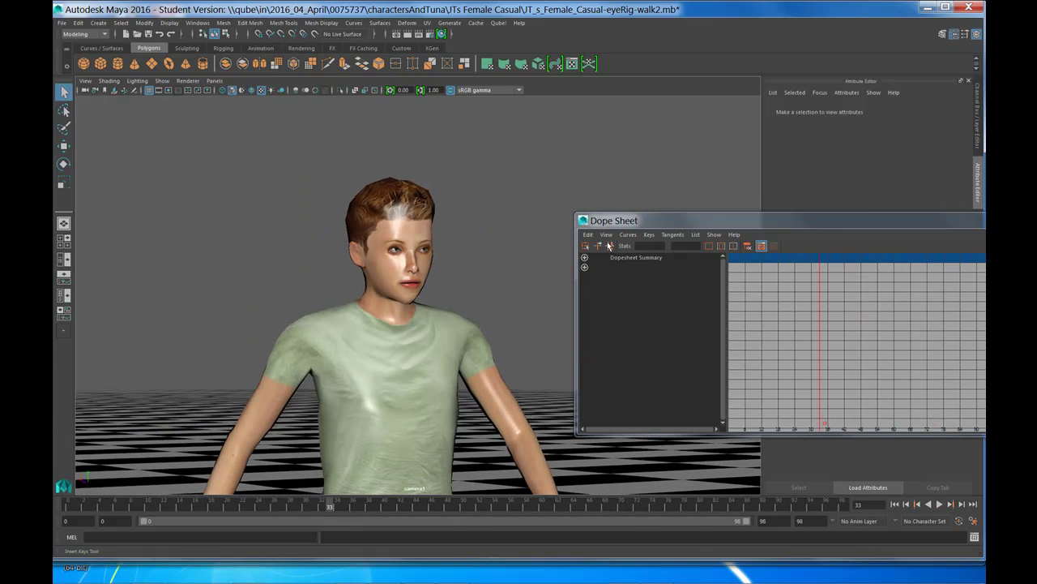
pyautogui.moveTo(622, 225); pyautogui.dragTo(717, 220)
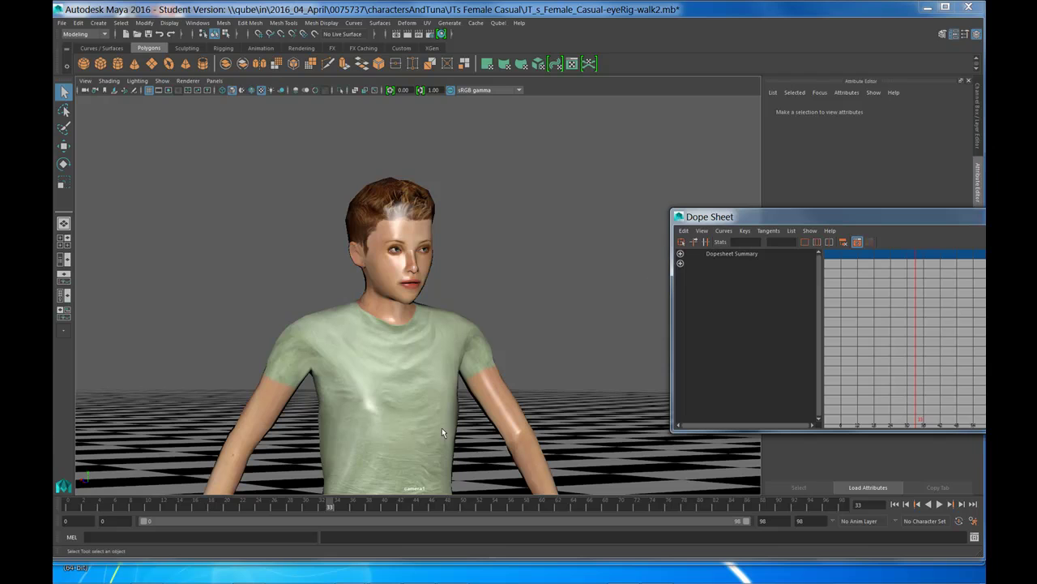
pyautogui.hotkey('alt', 'v')
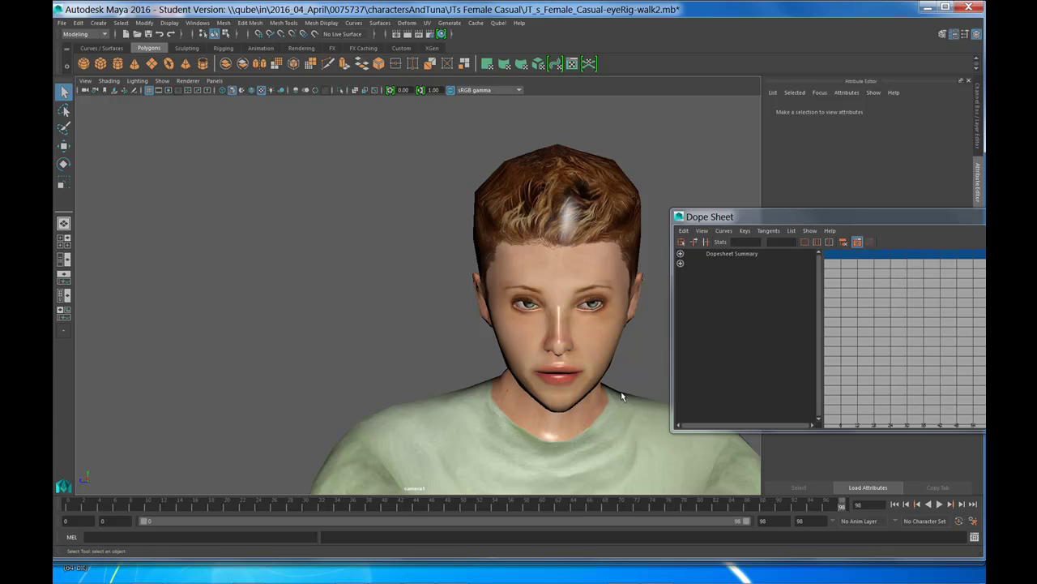
pyautogui.moveTo(811, 504)
pyautogui.mouseDown()
pyautogui.moveTo(820, 504)
pyautogui.moveTo(681, 527)
pyautogui.moveTo(414, 506)
pyautogui.mouseUp()
# - Maximize the persp view, frame nurbsCircle1, and slide it back and forth along X
pyautogui.press('space')
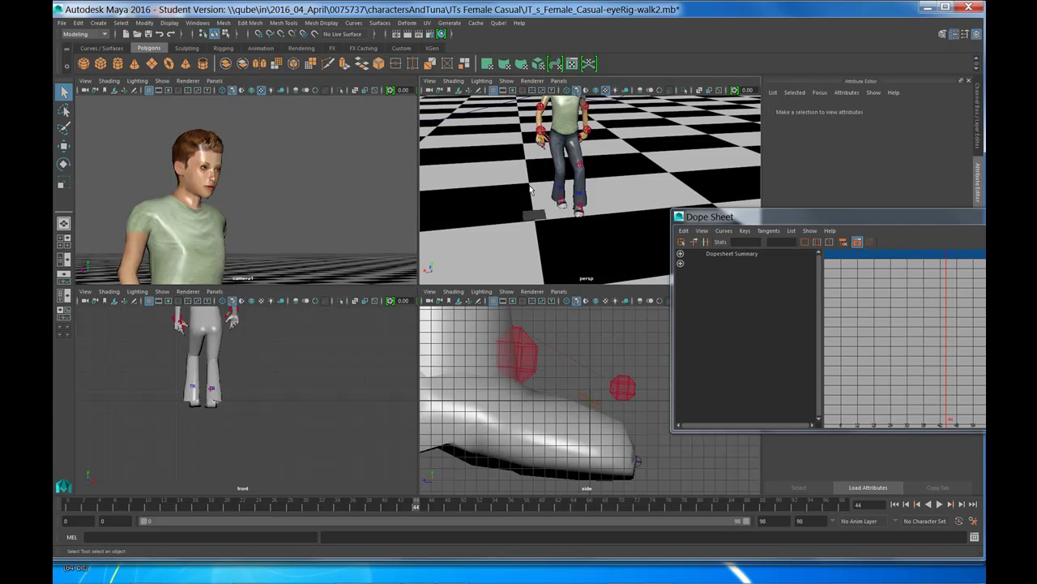
pyautogui.press('space')
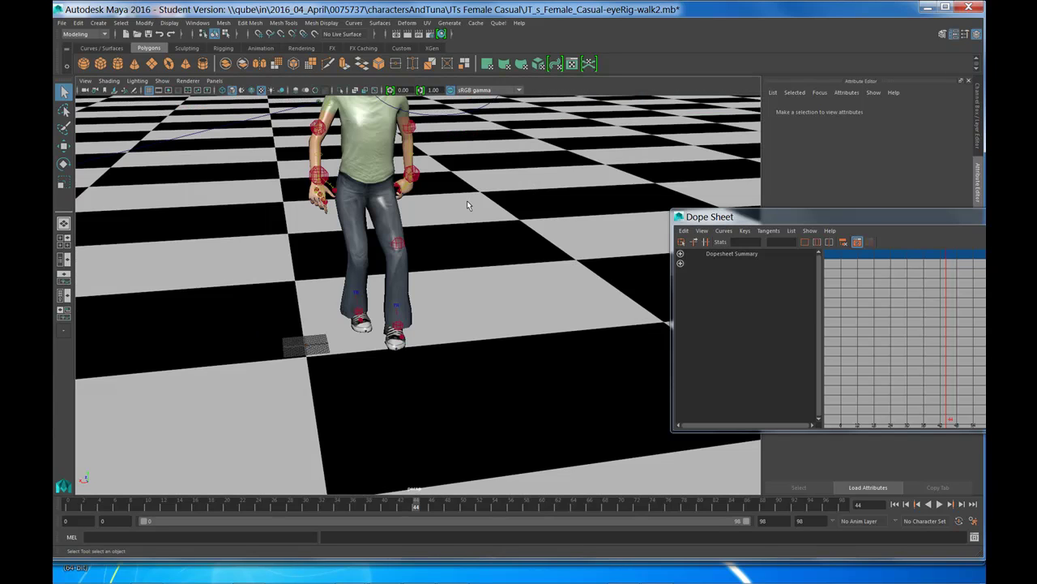
pyautogui.click(458, 119)
pyautogui.press('f')
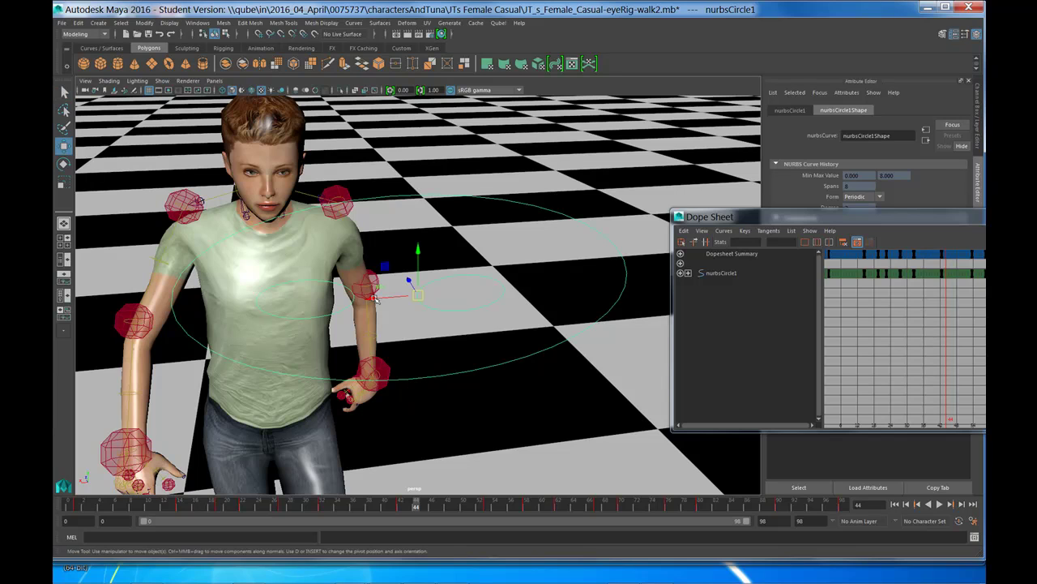
pyautogui.moveTo(454, 277); pyautogui.dragTo(389, 290, button='middle')
pyautogui.moveTo(283, 255)
pyautogui.mouseDown(button='middle')
pyautogui.moveTo(215, 272)
pyautogui.moveTo(342, 247)
pyautogui.moveTo(467, 243)
pyautogui.moveTo(231, 259)
pyautogui.moveTo(412, 238)
pyautogui.moveTo(272, 256)
pyautogui.moveTo(281, 247)
pyautogui.mouseUp(button='middle')
# - Show the Outliner and expand Hips through Spine, Spine1, Spine2, Neck and Head to HeadEnd
pyautogui.click(63, 260)
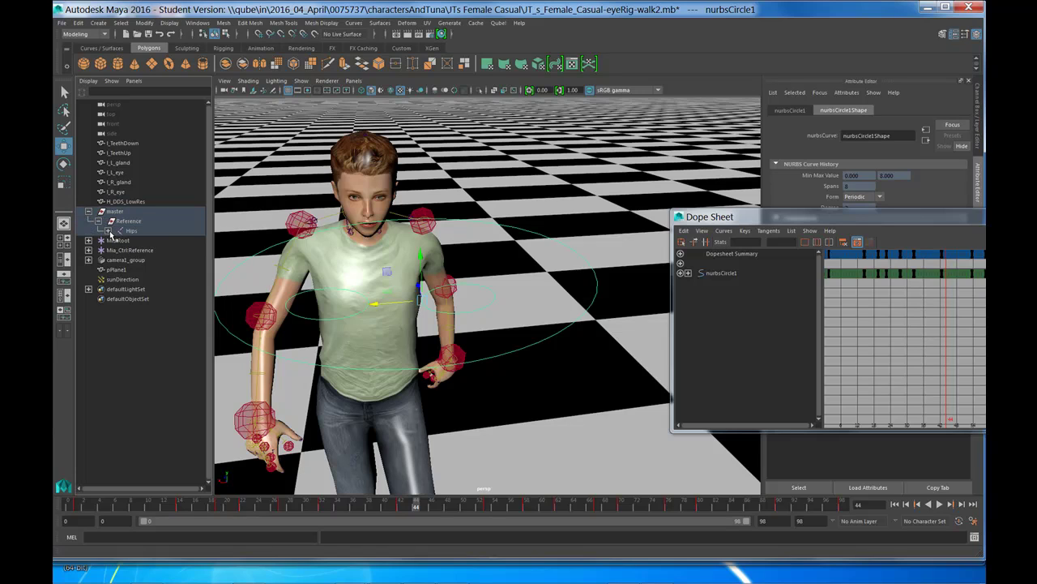
pyautogui.click(108, 231)
pyautogui.click(118, 240)
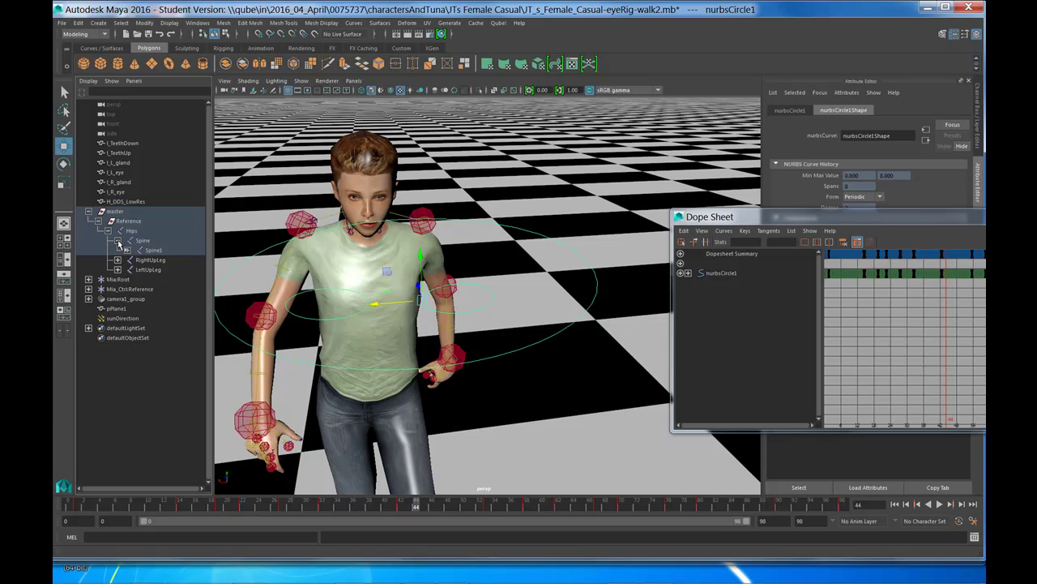
pyautogui.click(127, 251)
pyautogui.click(137, 260)
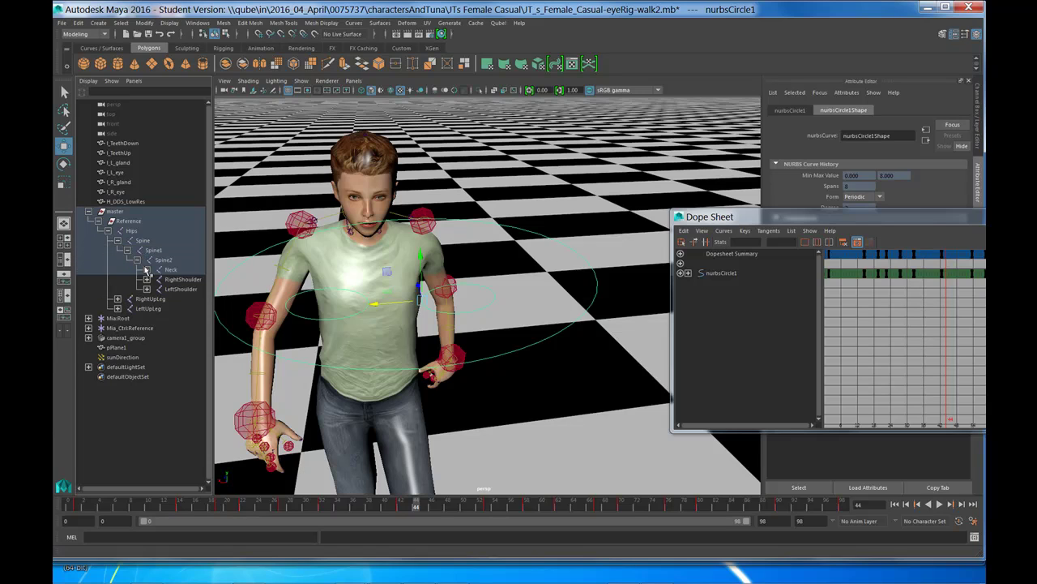
pyautogui.click(147, 269)
pyautogui.click(157, 279)
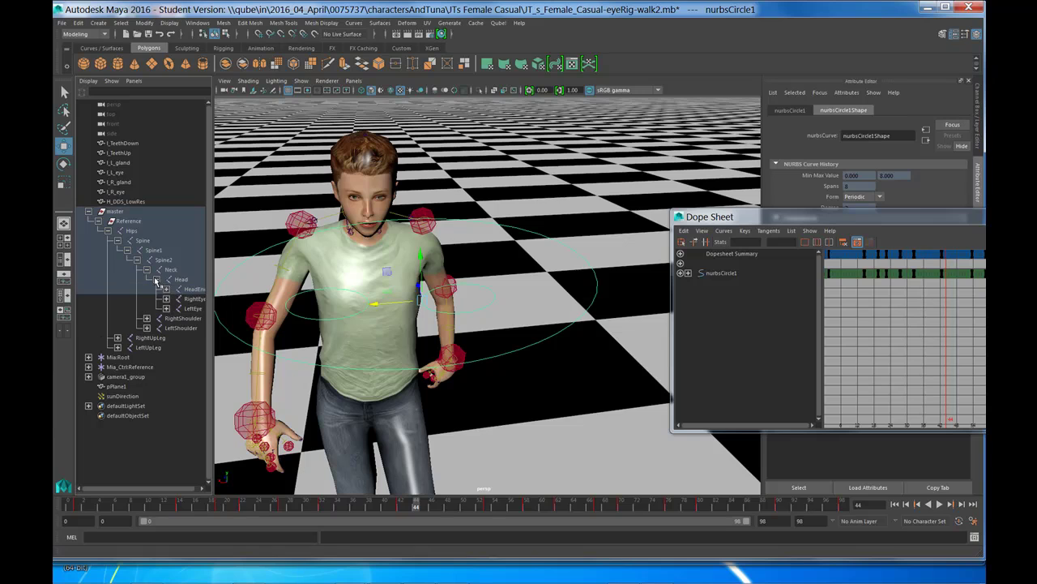
pyautogui.click(166, 291)
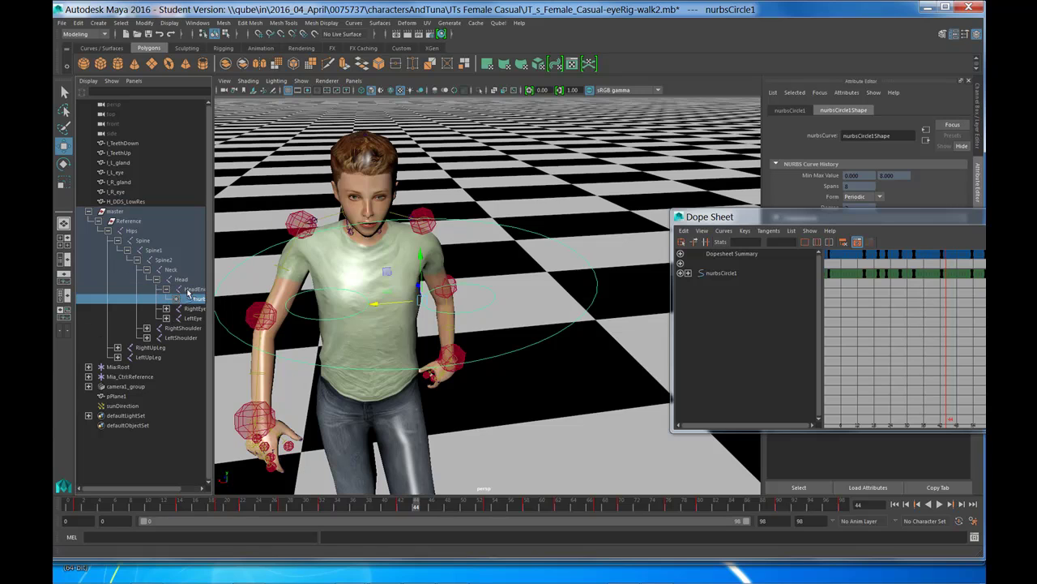
# - Expand nurbsCircle1 to reveal rightEye and leftEye, and select rightEye
pyautogui.moveTo(212, 295); pyautogui.dragTo(268, 301)
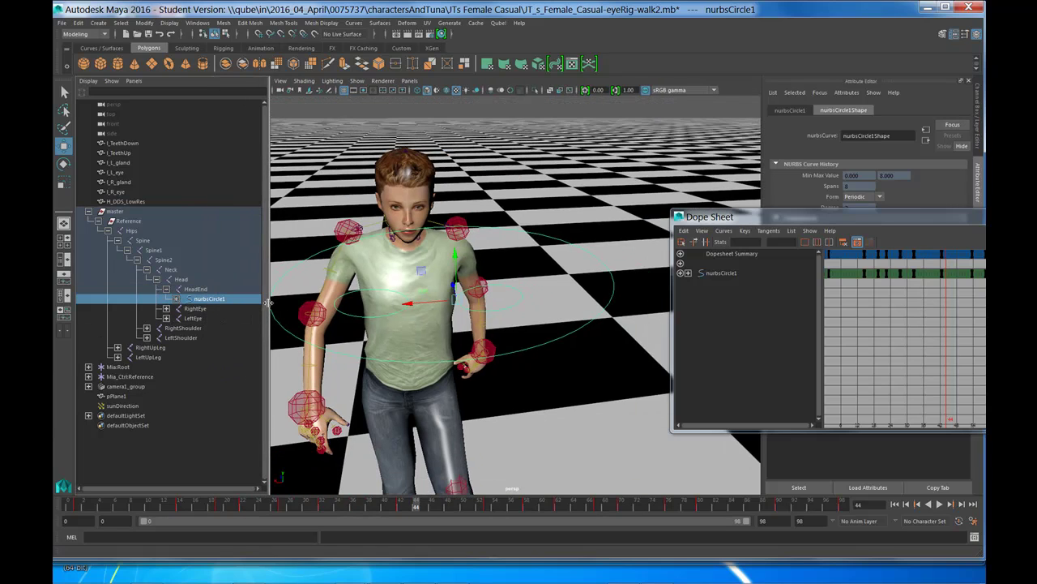
pyautogui.click(175, 299)
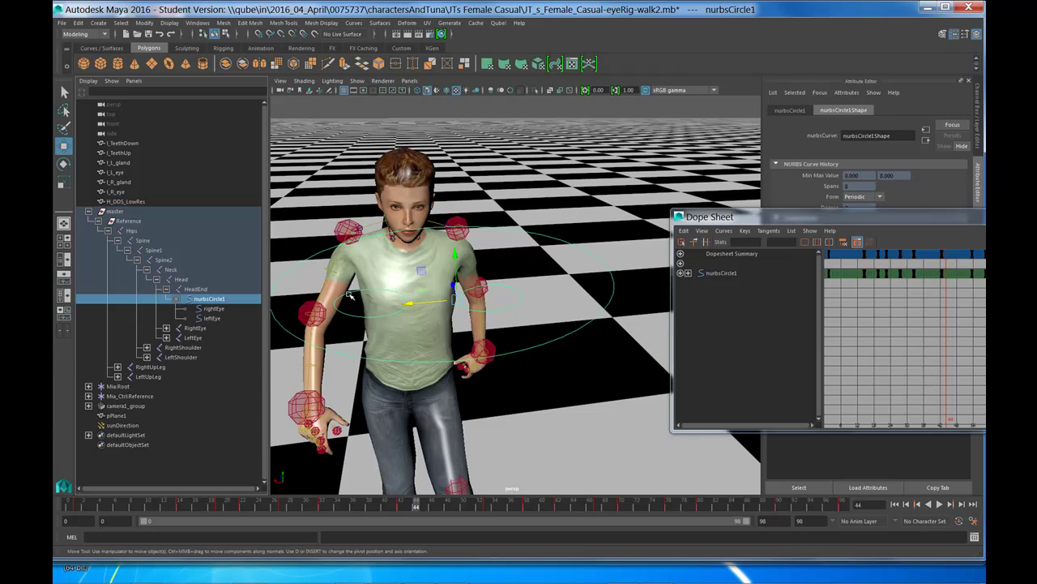
pyautogui.click(351, 296)
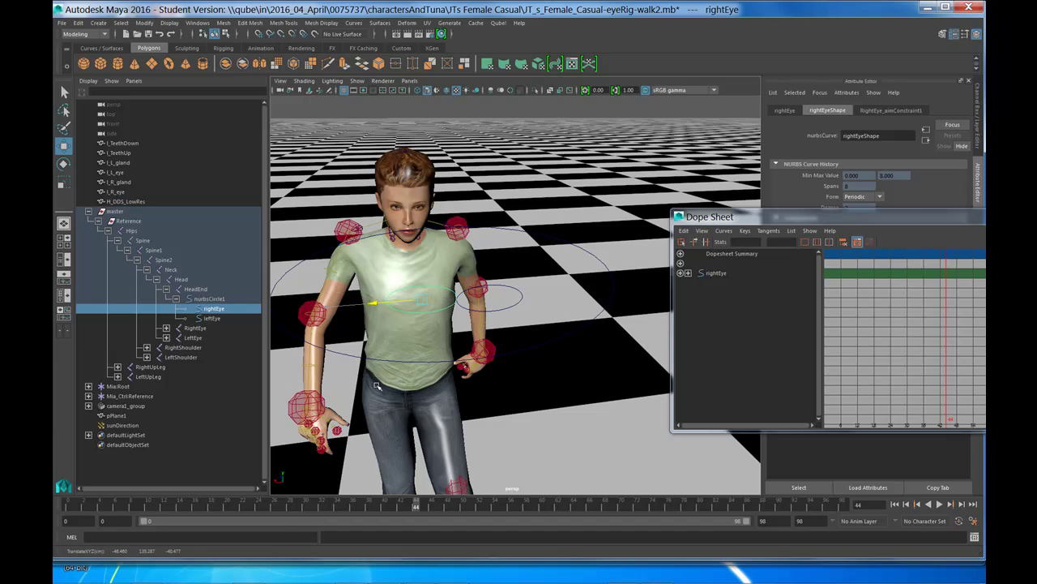
# - Lower the leftEye aim control along Y
pyautogui.click(499, 309)
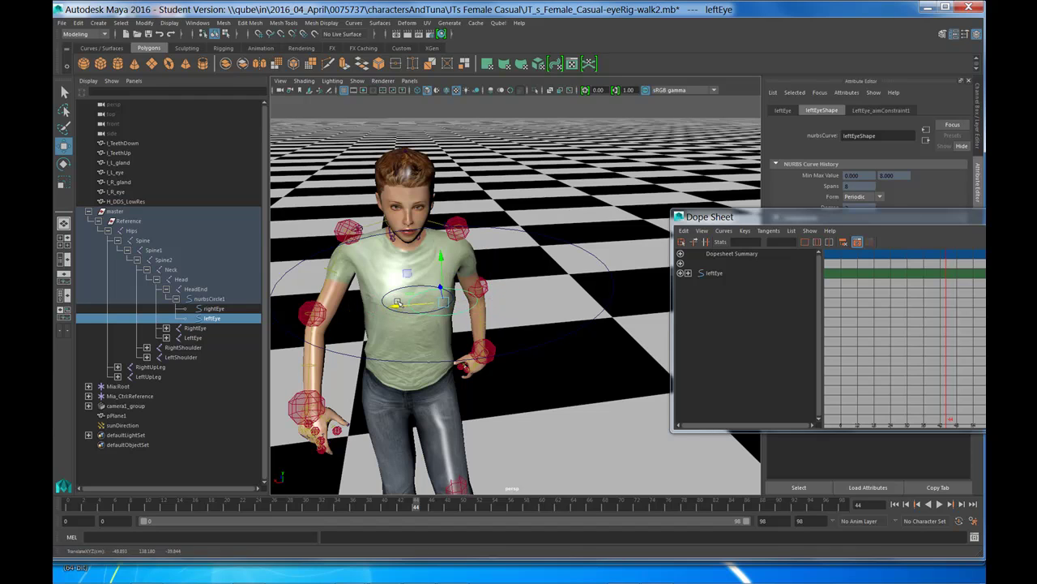
pyautogui.scroll(-5, 428, 219)
pyautogui.scroll(3, 428, 218)
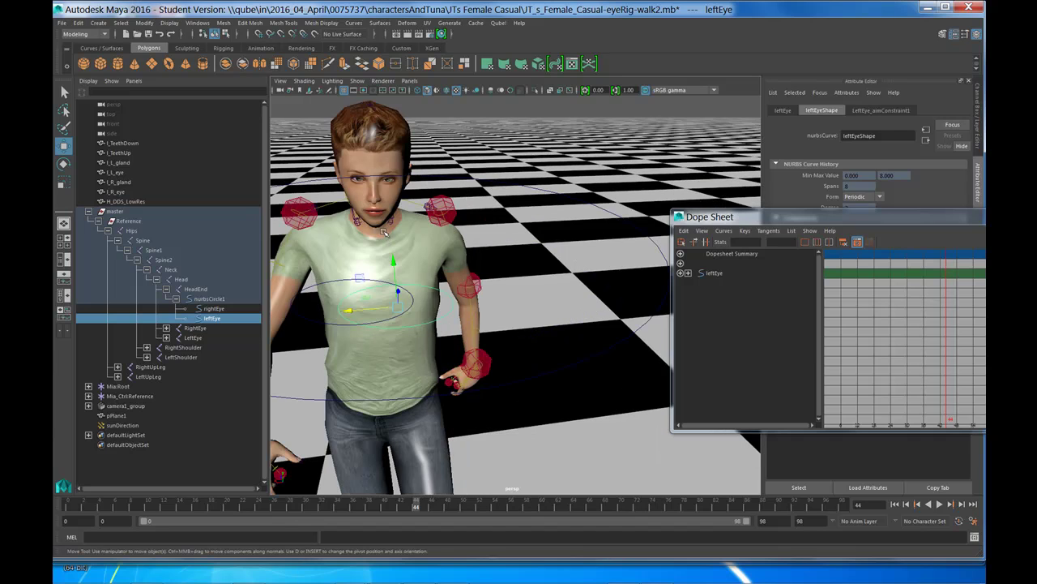
pyautogui.keyDown('alt'); pyautogui.moveTo(385, 232); pyautogui.dragTo(381, 216); pyautogui.keyUp('alt')
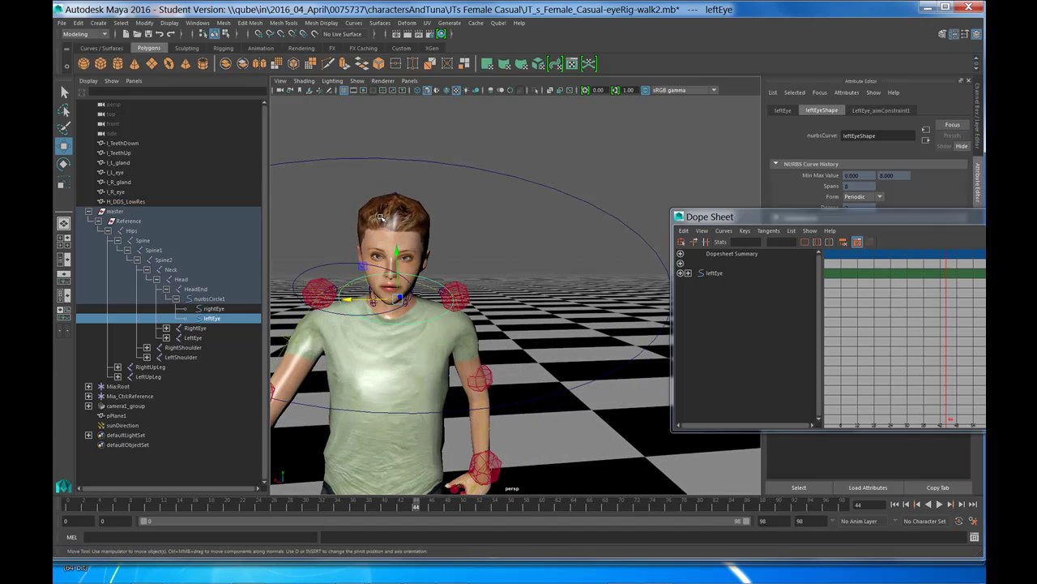
pyautogui.scroll(3, 380, 217)
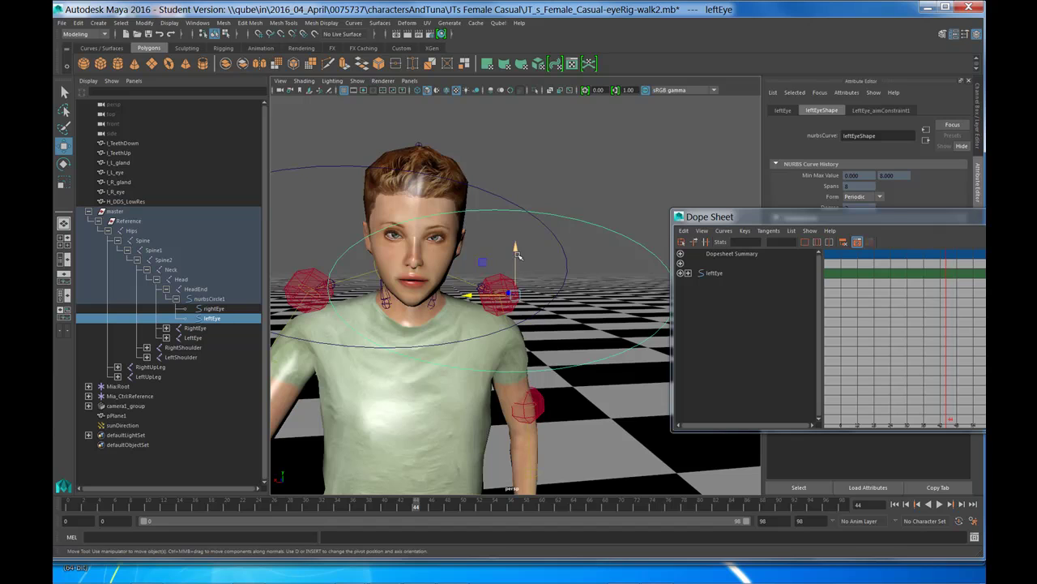
pyautogui.click(515, 250)
pyautogui.moveTo(516, 249); pyautogui.dragTo(508, 313)
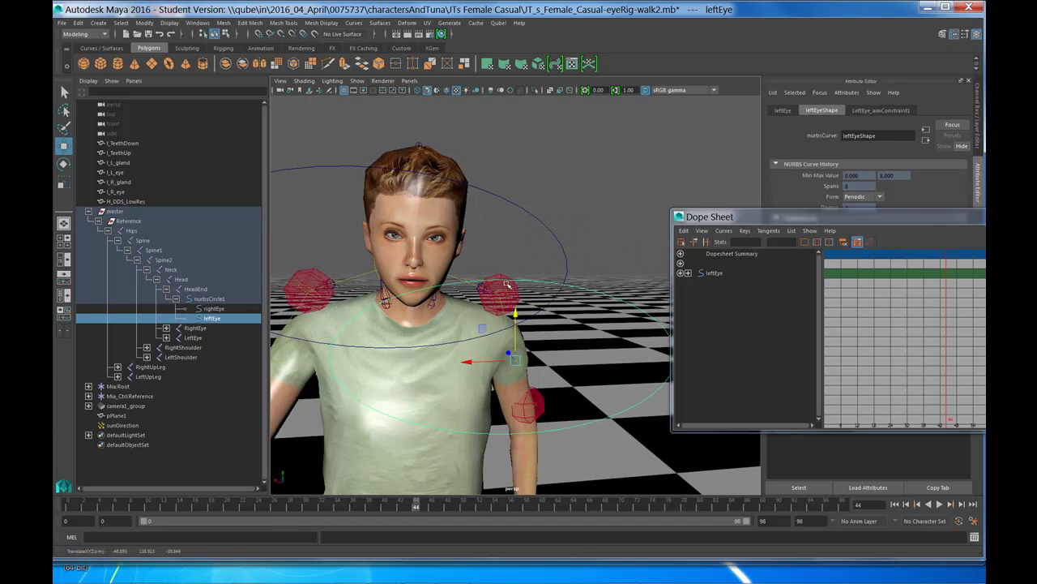
# - Lower the rightEye aim control along Y down to chest height
pyautogui.click(527, 215)
pyautogui.keyDown('alt'); pyautogui.moveTo(380, 215); pyautogui.dragTo(386, 215); pyautogui.keyUp('alt')
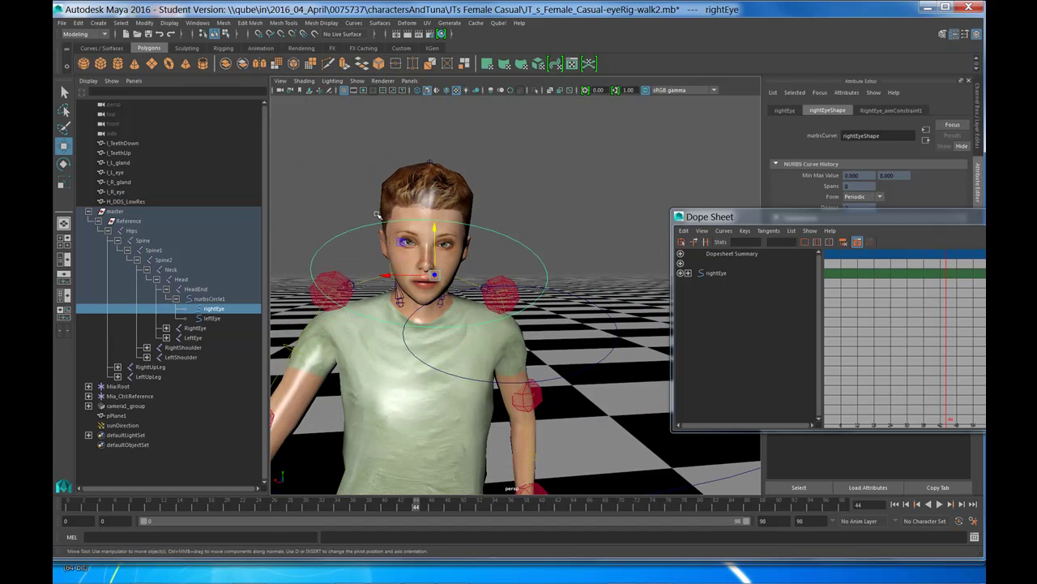
pyautogui.click(385, 216)
pyautogui.click(364, 224)
pyautogui.moveTo(428, 265); pyautogui.dragTo(383, 432)
pyautogui.moveTo(520, 244)
pyautogui.keyDown('alt'); pyautogui.mouseDown()
pyautogui.moveTo(496, 238)
pyautogui.moveTo(516, 242)
pyautogui.mouseUp(); pyautogui.keyUp('alt')
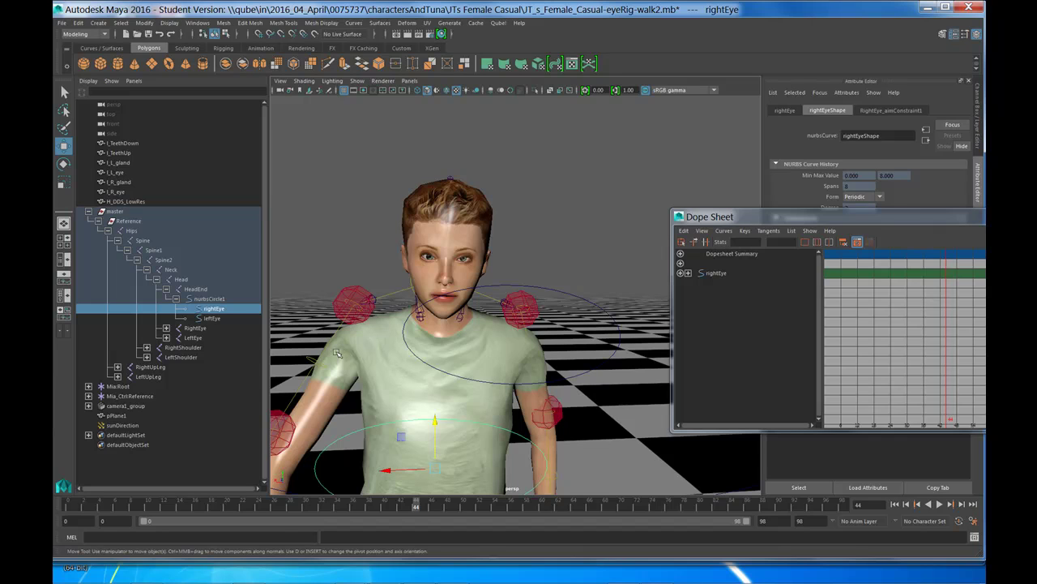
# - Show the skeleton joints through the mesh and frame the rig from the RightArm joint
pyautogui.click(571, 92)
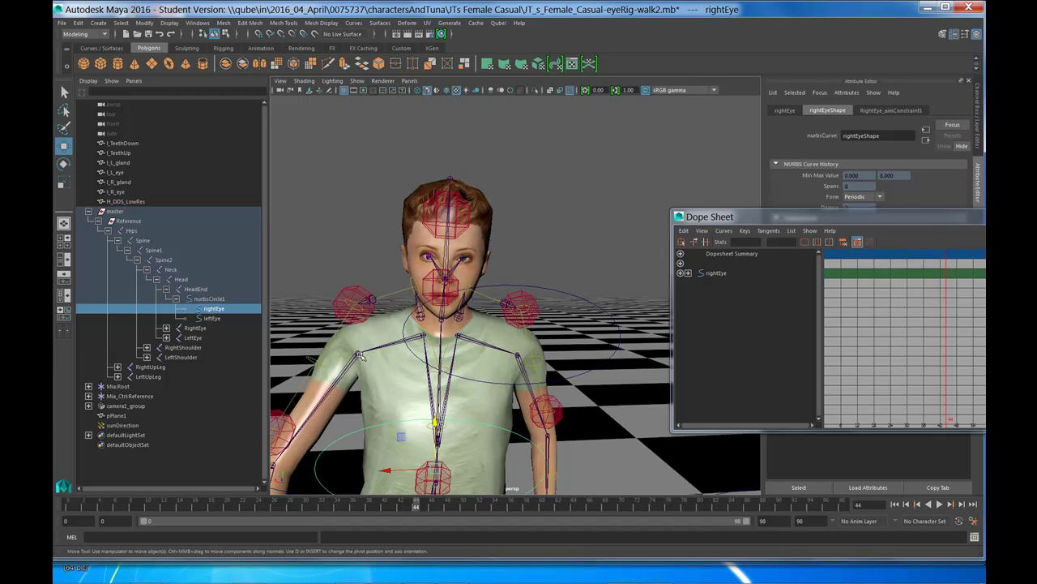
pyautogui.click(360, 355)
pyautogui.keyDown('alt'); pyautogui.moveTo(403, 359); pyautogui.dragTo(452, 363); pyautogui.keyUp('alt')
pyautogui.press('[')
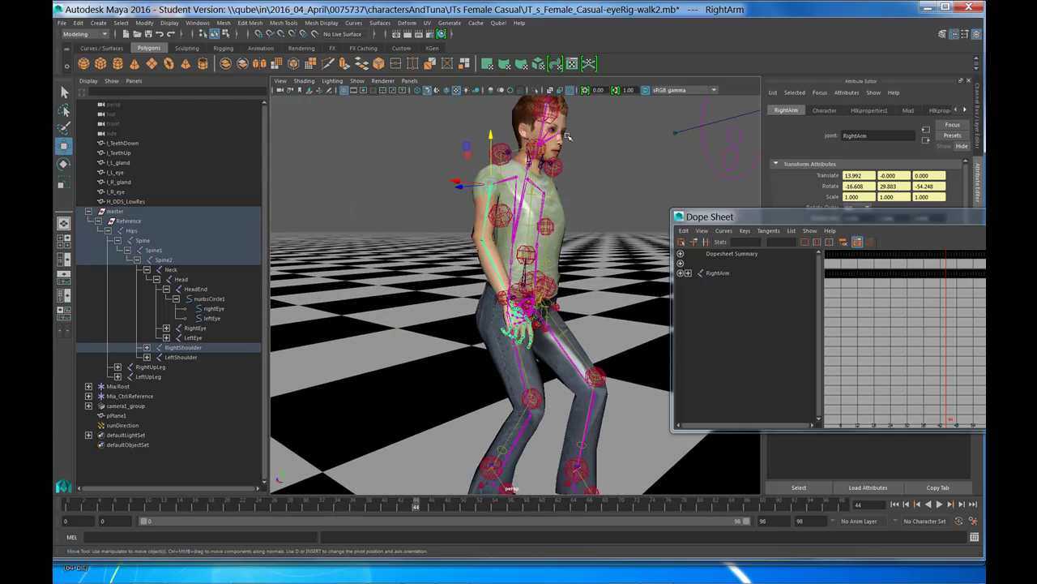
pyautogui.scroll(-5, 574, 143)
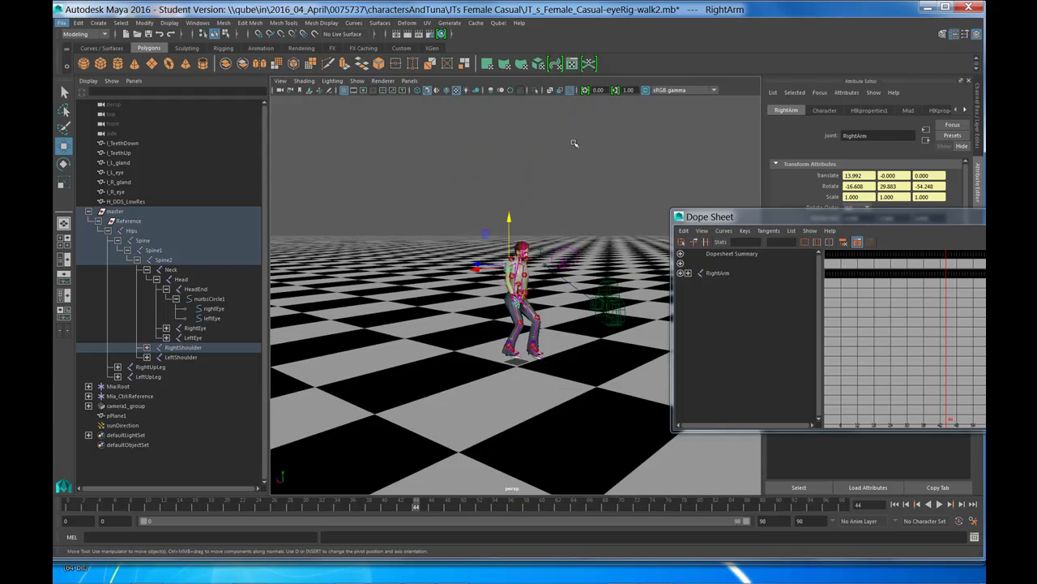
pyautogui.scroll(6, 584, 140)
pyautogui.keyDown('alt'); pyautogui.moveTo(603, 131); pyautogui.dragTo(599, 136); pyautogui.keyUp('alt')
pyautogui.scroll(-2, 600, 137)
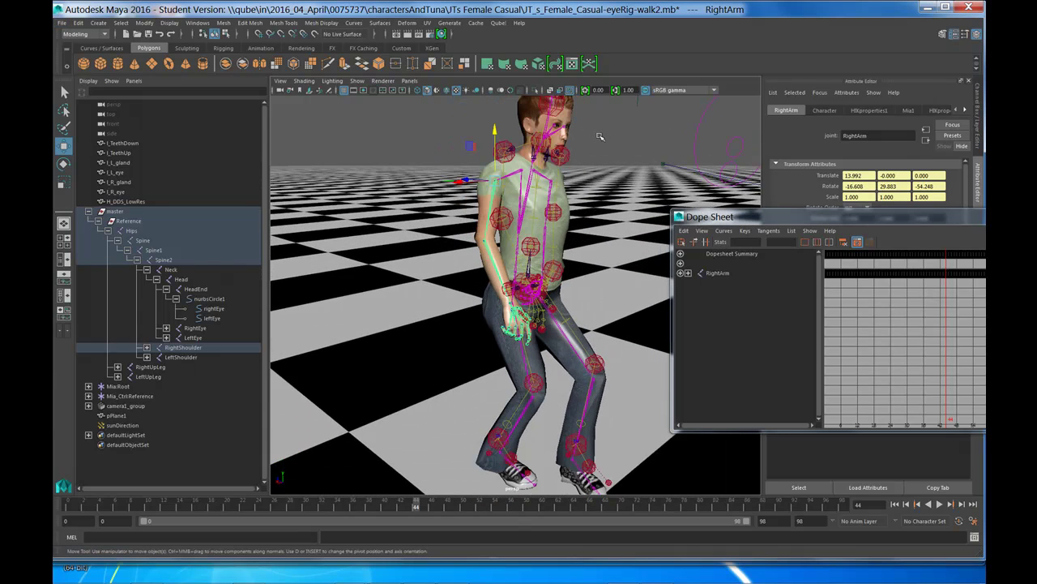
# - Frame the LeftEye joint and tumble around the head to inspect its aim constraint
pyautogui.click(565, 127)
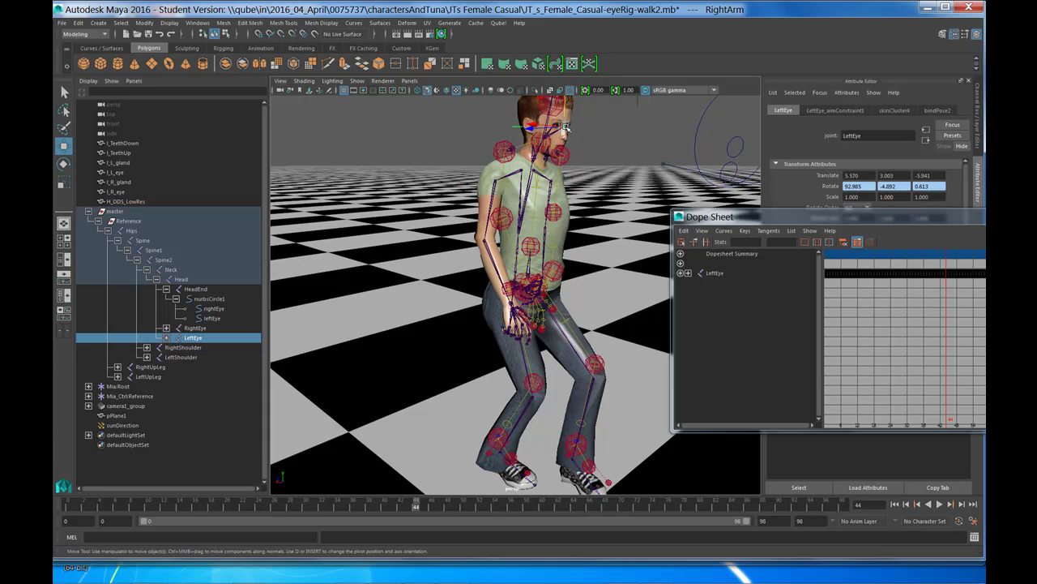
pyautogui.press('f')
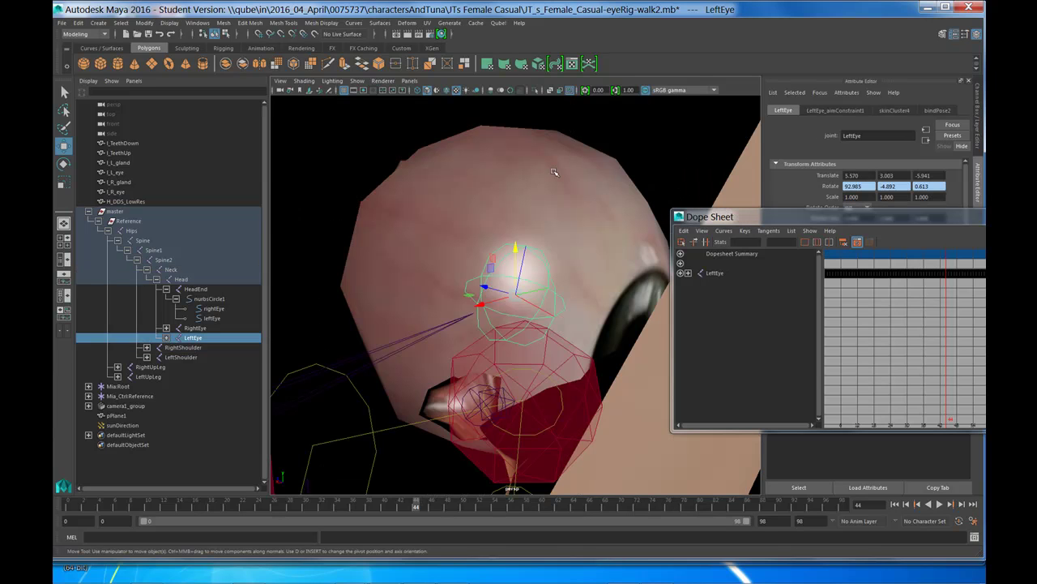
pyautogui.scroll(-4, 554, 180)
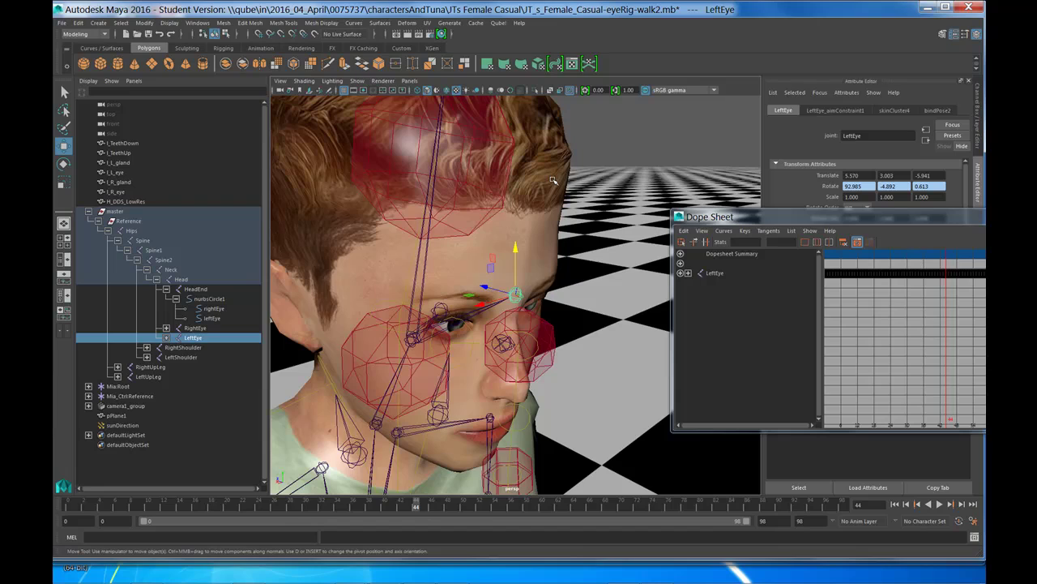
pyautogui.keyDown('alt'); pyautogui.moveTo(567, 251); pyautogui.dragTo(465, 243); pyautogui.keyUp('alt')
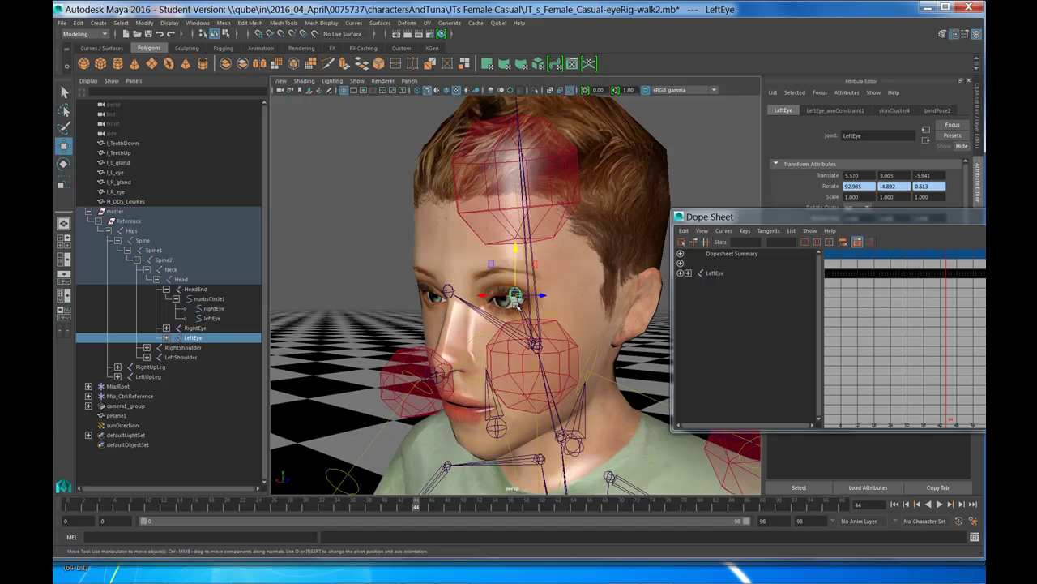
pyautogui.moveTo(517, 306)
pyautogui.keyDown('alt'); pyautogui.mouseDown()
pyautogui.moveTo(447, 322)
pyautogui.moveTo(567, 315)
pyautogui.moveTo(515, 315)
pyautogui.mouseUp(); pyautogui.keyUp('alt')
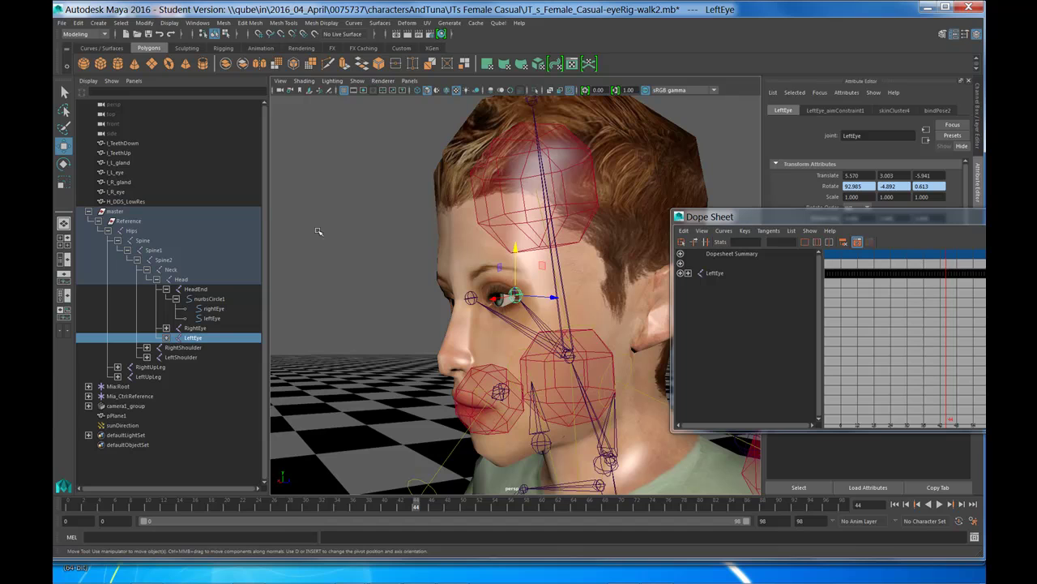
# - Open JT_s_Female_Casual.mb, choosing Don't Save for the current scene's changes
pyautogui.click(62, 22)
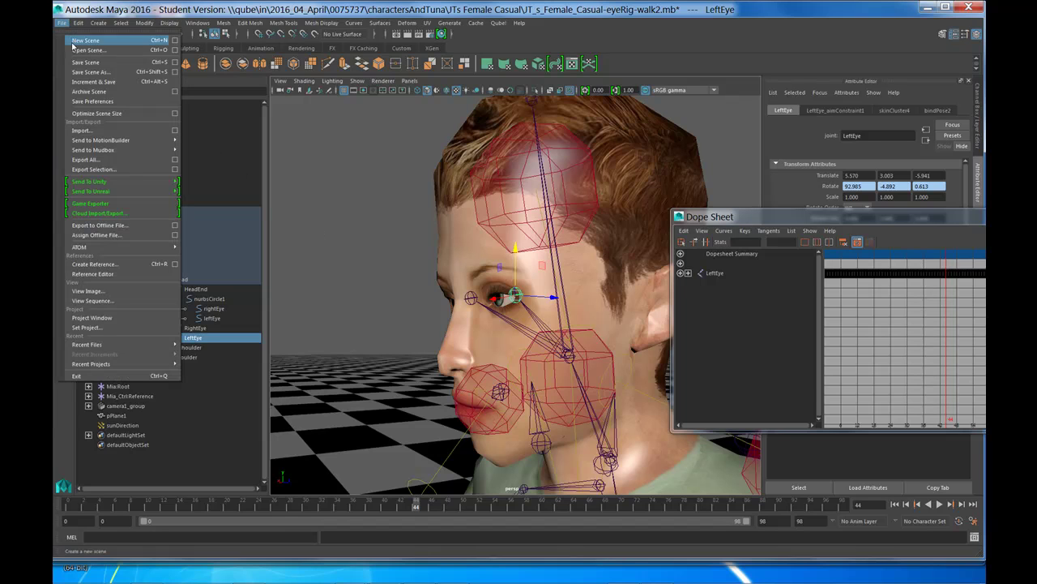
pyautogui.click(71, 50)
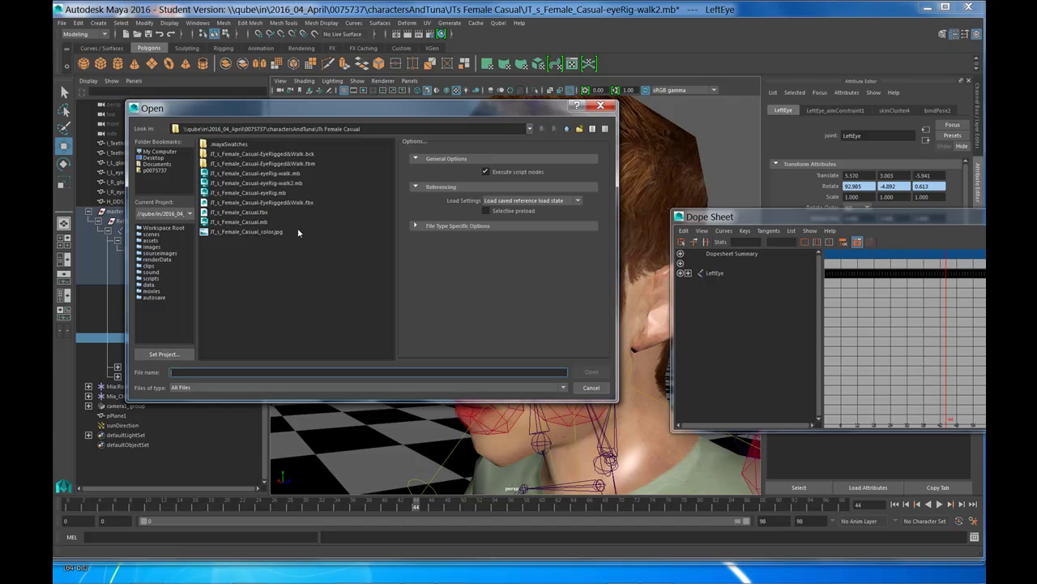
pyautogui.doubleClick(257, 223)
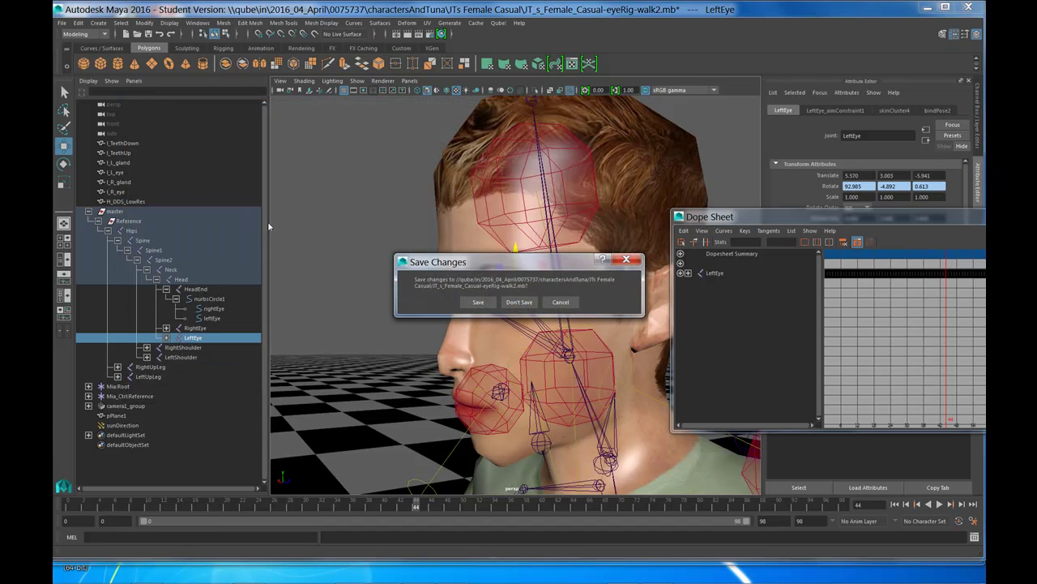
pyautogui.click(516, 303)
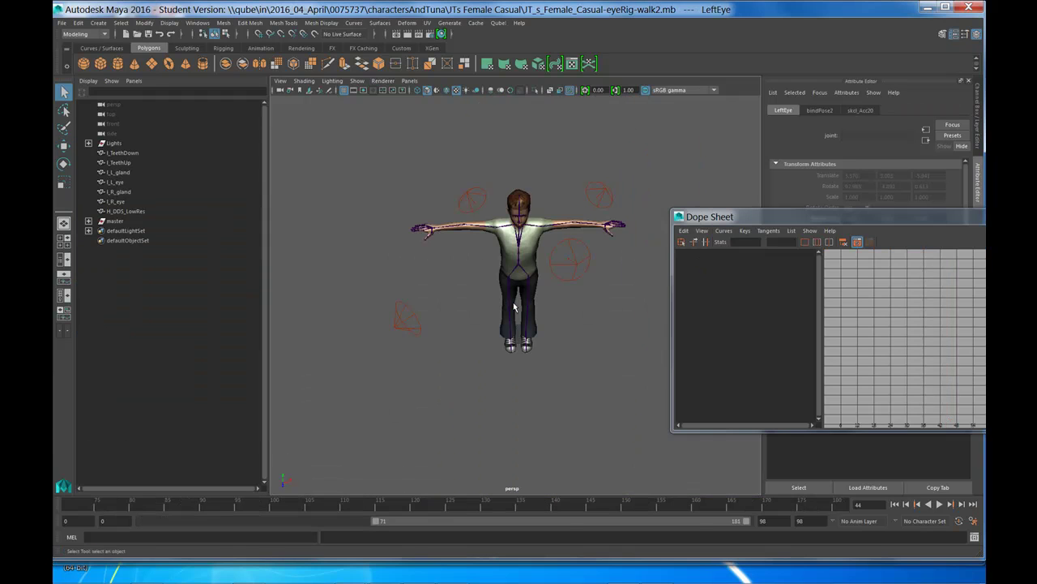
# - Select the four spotlights around the T-posed character and delete them
pyautogui.keyDown('alt'); pyautogui.moveTo(614, 306); pyautogui.dragTo(596, 286); pyautogui.keyUp('alt')
pyautogui.click(522, 128)
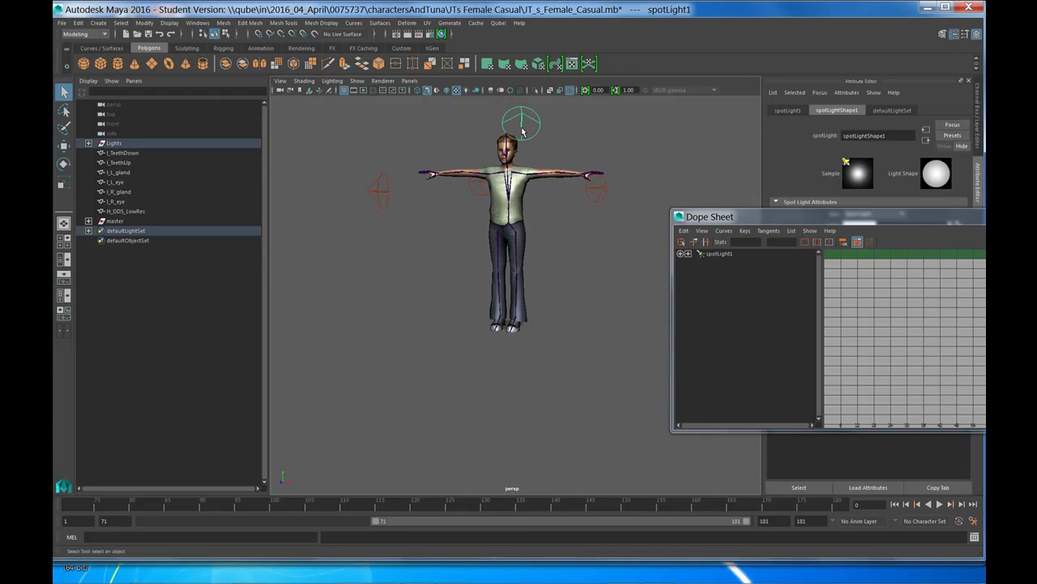
pyautogui.keyDown('shift'); pyautogui.click(594, 190); pyautogui.keyUp('shift')
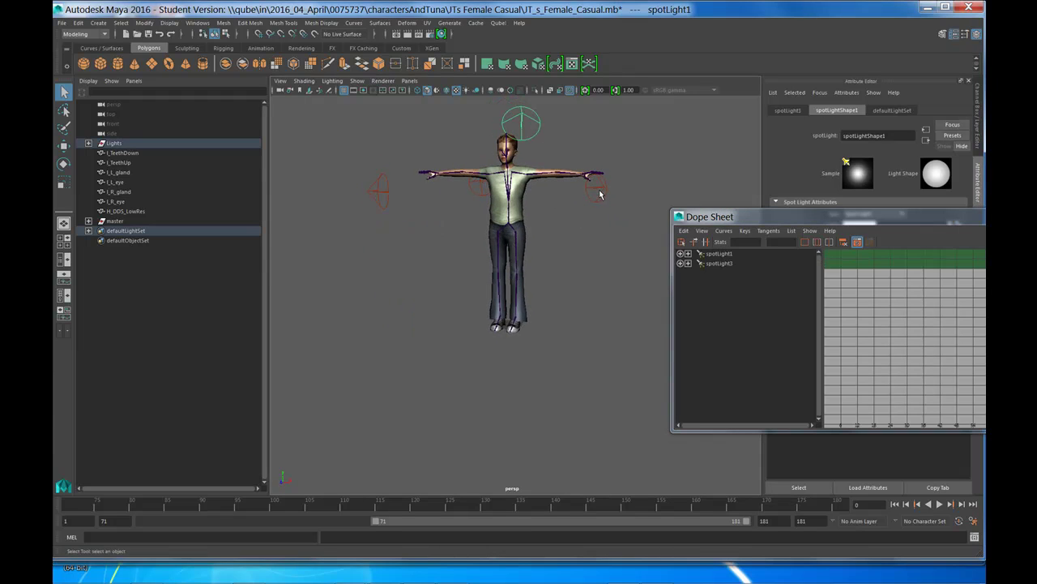
pyautogui.keyDown('shift'); pyautogui.click(480, 191); pyautogui.keyUp('shift')
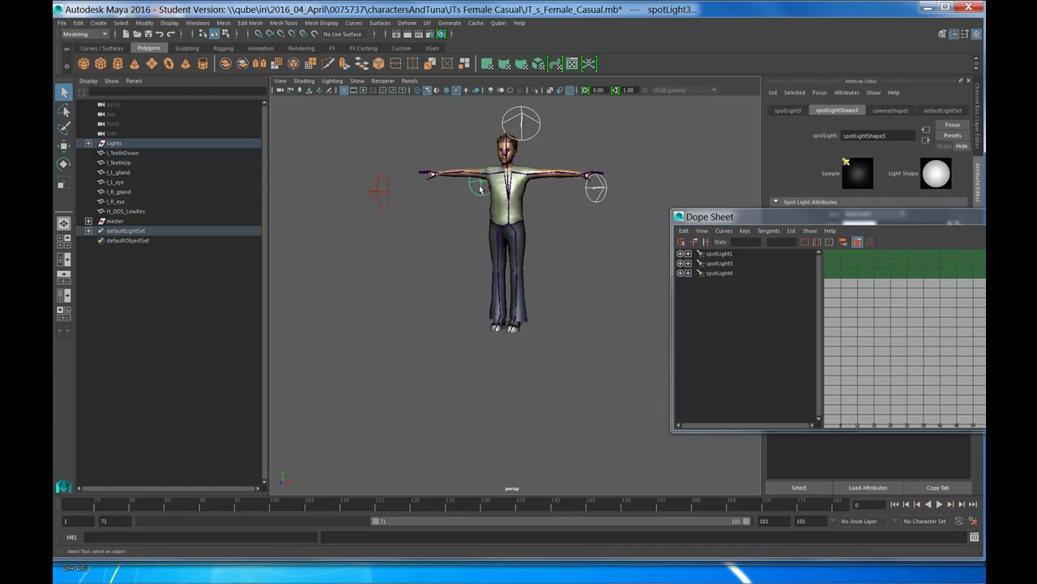
pyautogui.keyDown('shift'); pyautogui.click(379, 196); pyautogui.keyUp('shift')
pyautogui.keyDown('alt'); pyautogui.moveTo(549, 232); pyautogui.dragTo(508, 235); pyautogui.keyUp('alt')
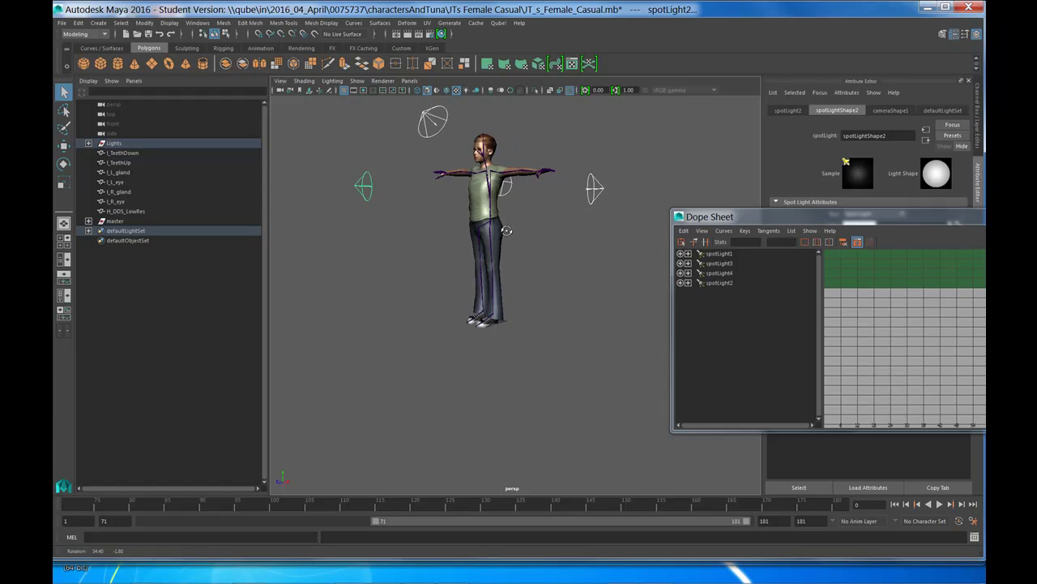
pyautogui.press('Delete')
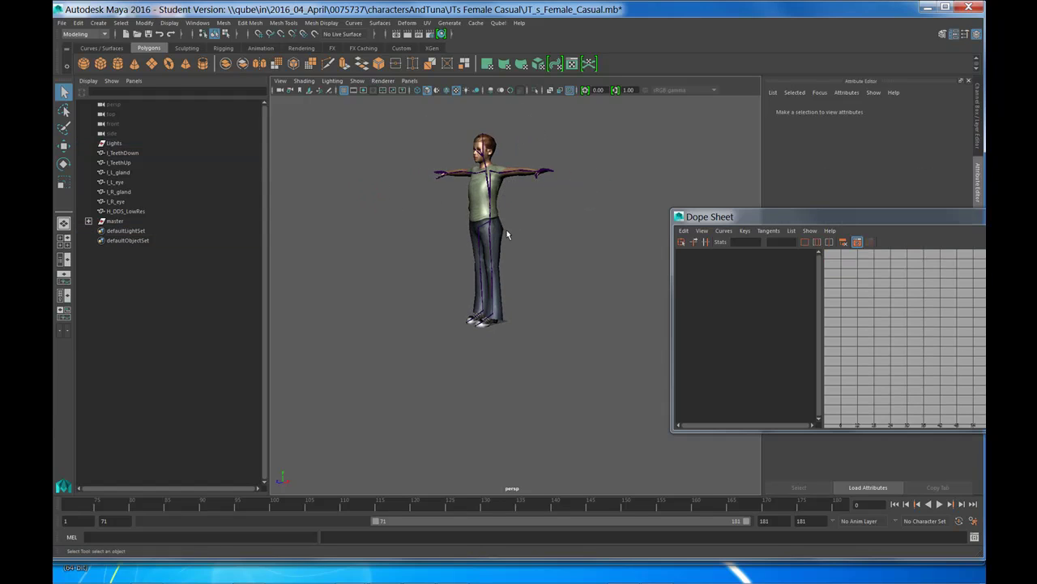
pyautogui.click(484, 181)
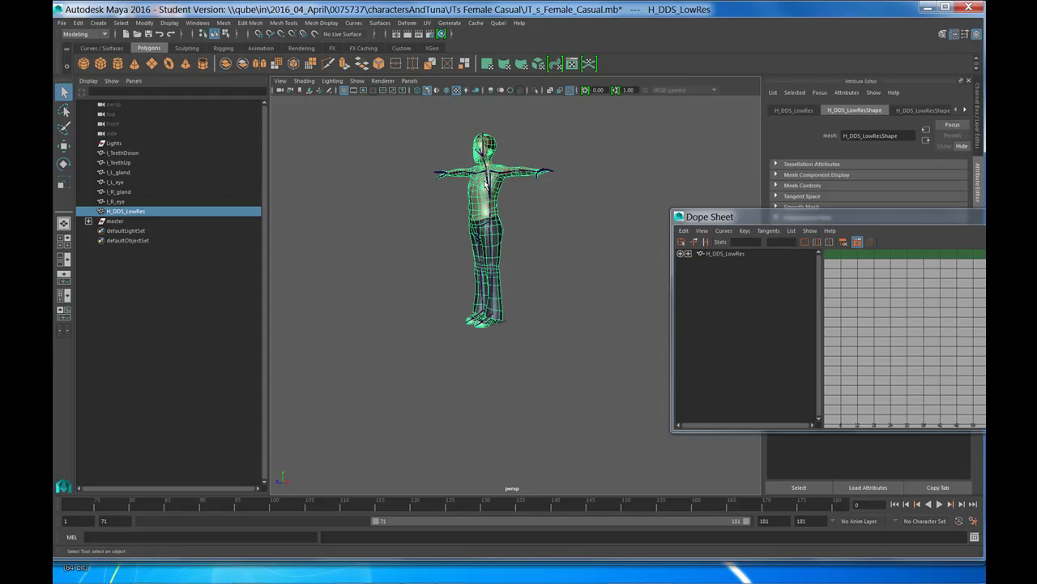
pyautogui.press('f')
pyautogui.click(514, 194)
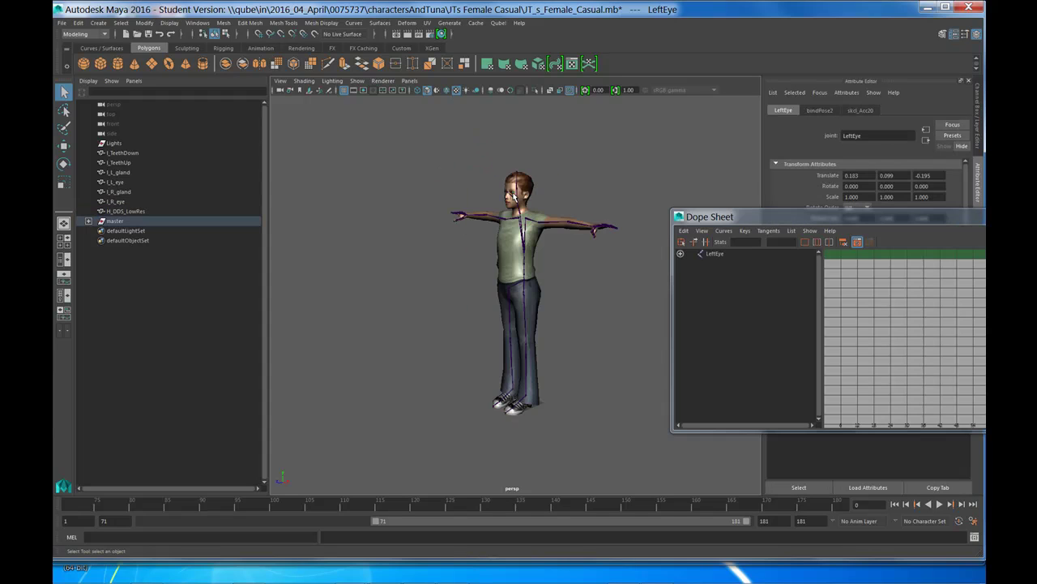
pyautogui.press('f')
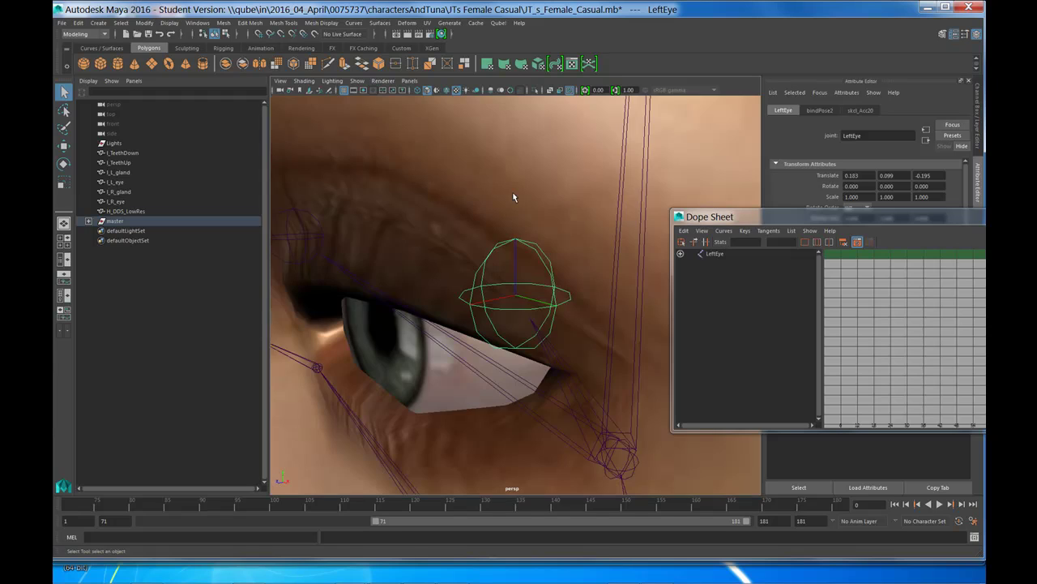
pyautogui.press('a')
pyautogui.scroll(-4, 519, 247)
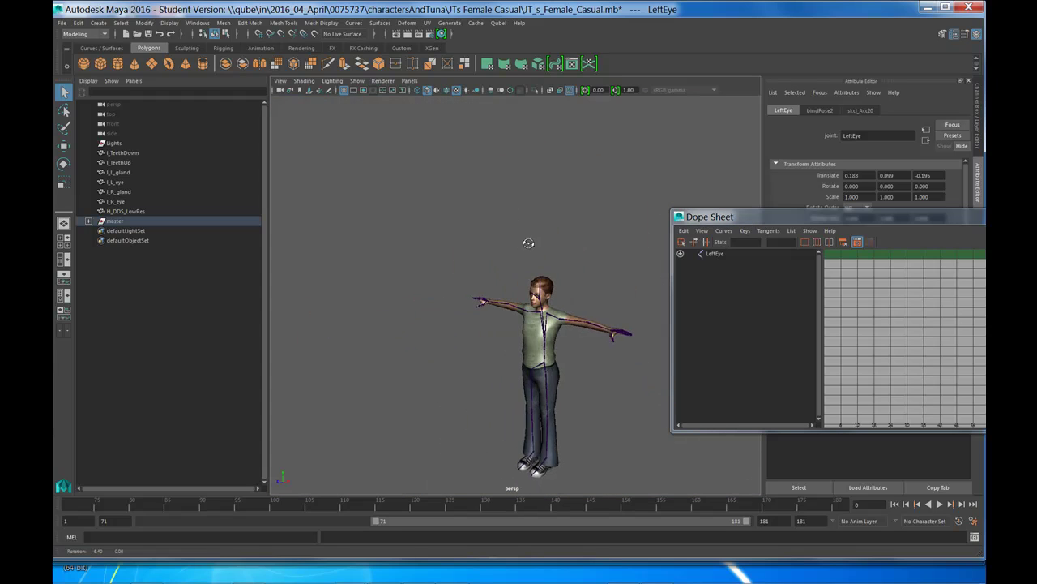
pyautogui.scroll(4, 522, 239)
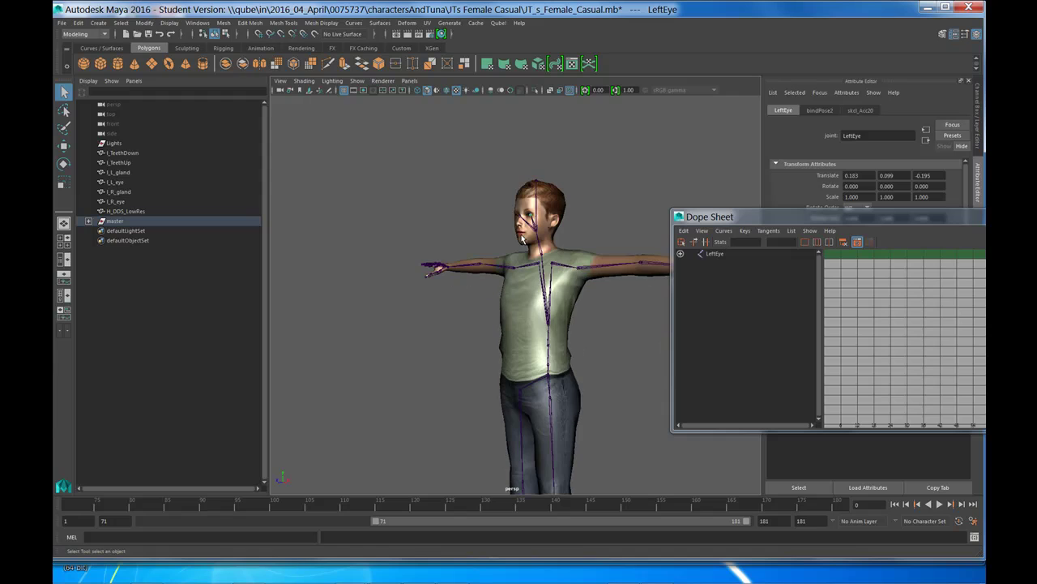
pyautogui.scroll(4, 522, 237)
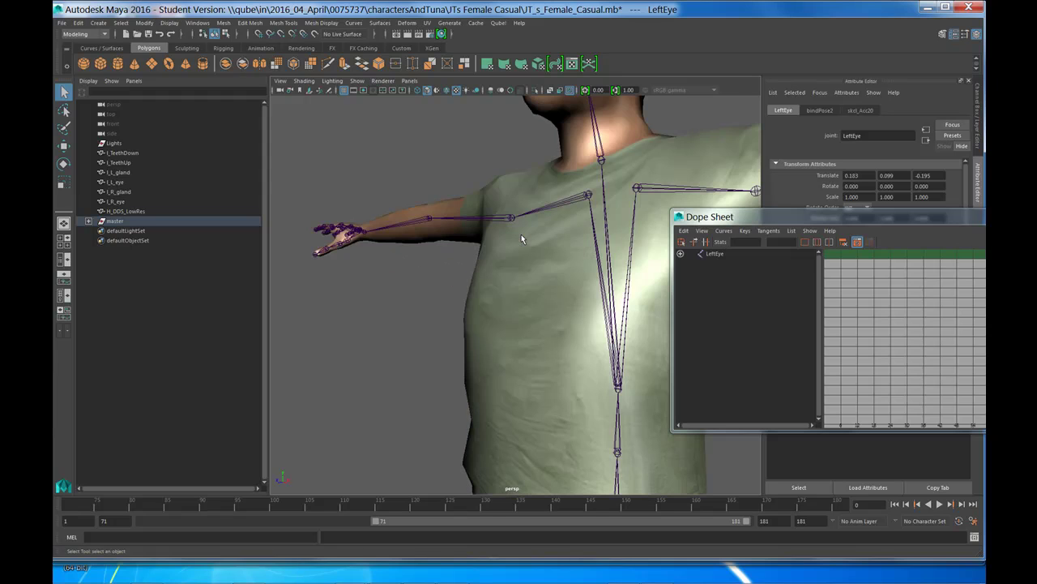
pyautogui.scroll(-3, 521, 237)
pyautogui.press('f')
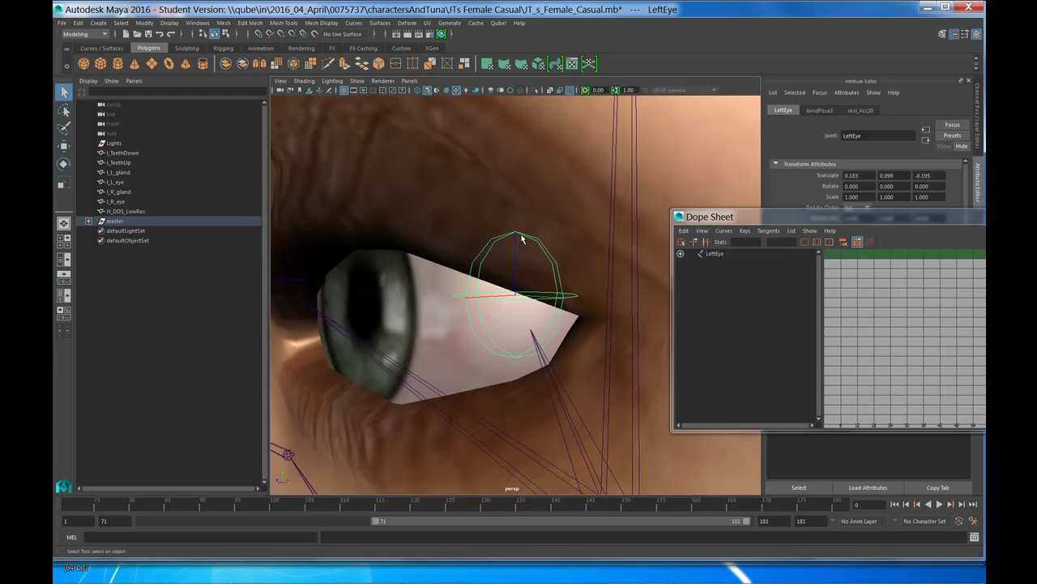
pyautogui.scroll(-6, 521, 238)
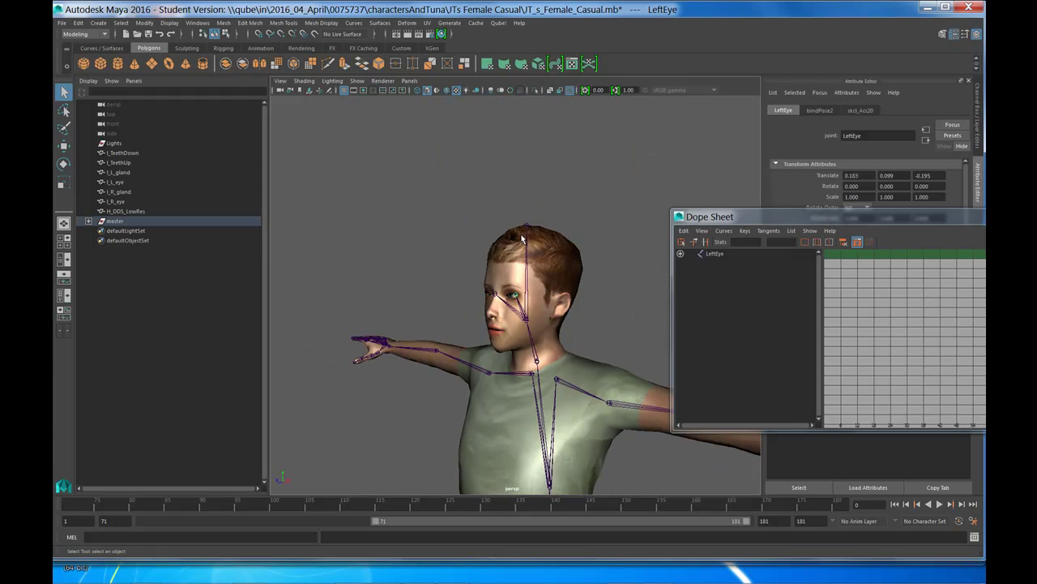
pyautogui.scroll(-8, 521, 237)
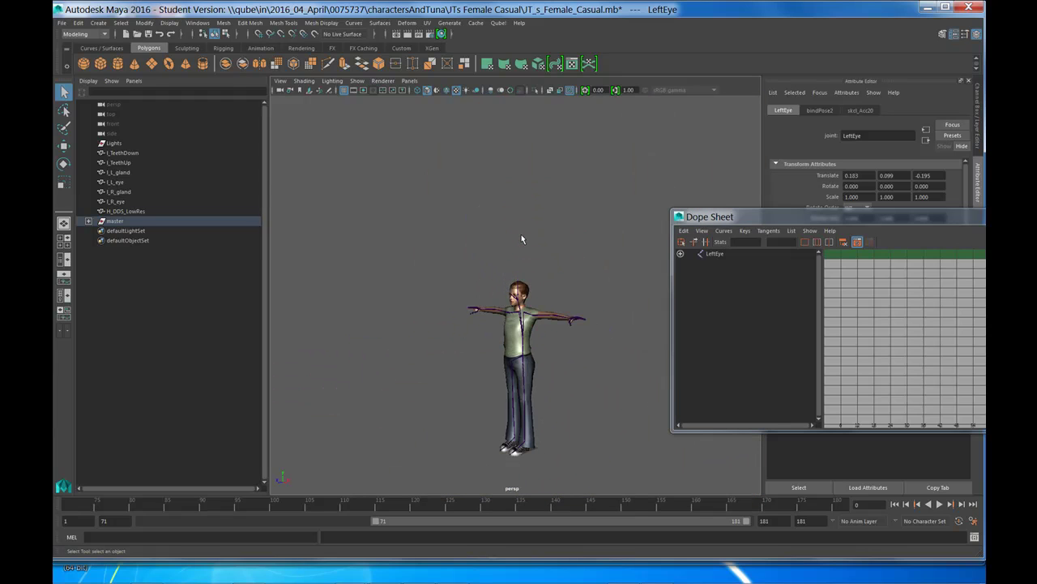
# - Create a NURBS circle and move it up to a height of 2.594 beside the character
pyautogui.click(109, 49)
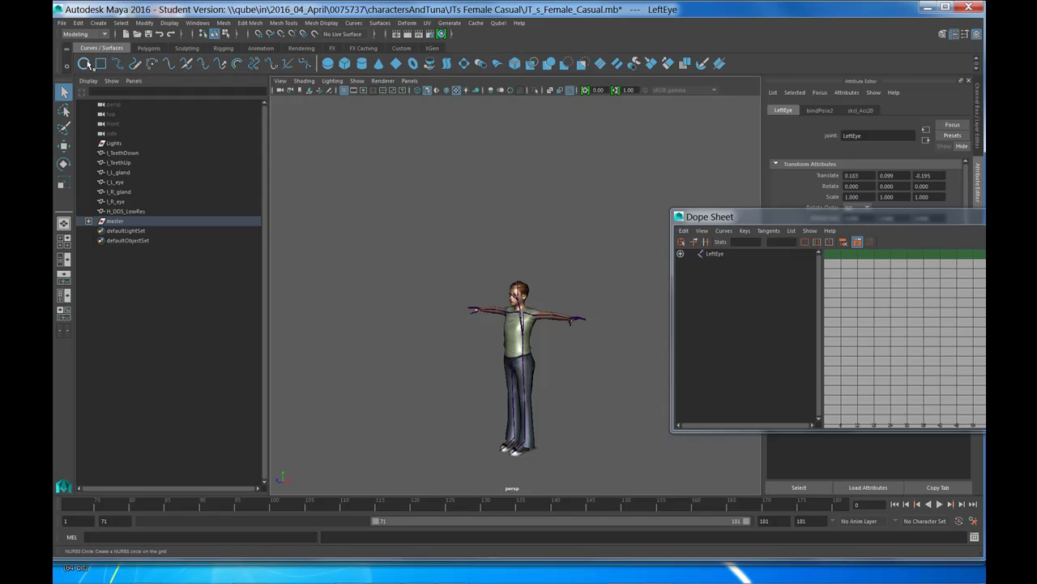
pyautogui.click(84, 64)
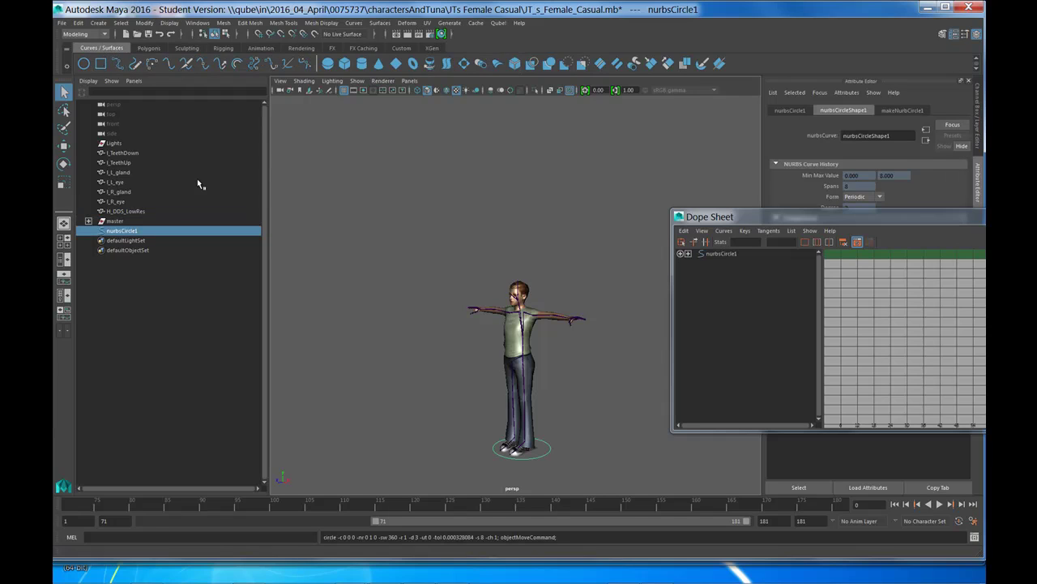
pyautogui.click(64, 147)
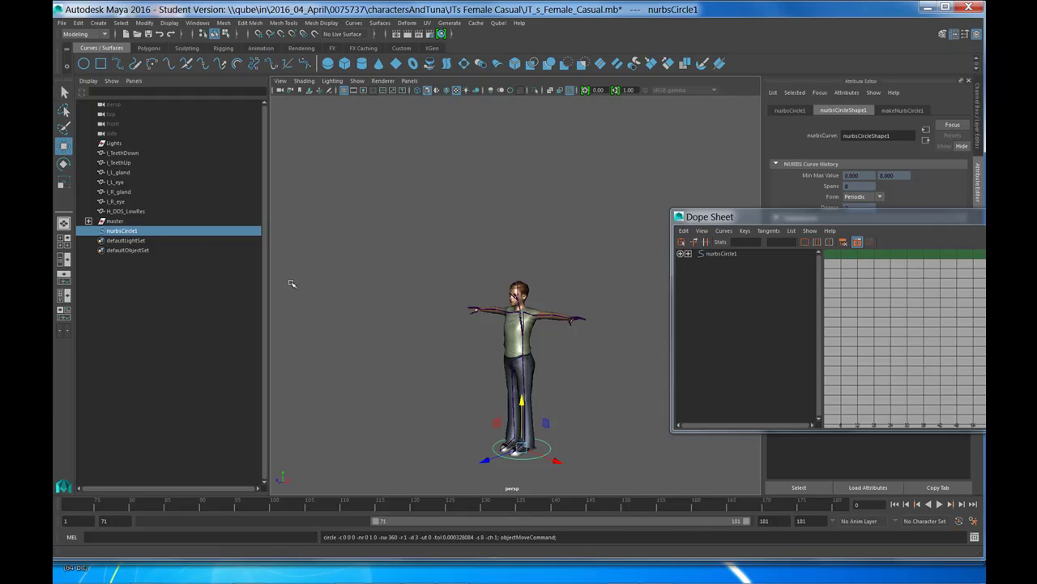
pyautogui.rightClick(519, 325)
pyautogui.click(526, 404)
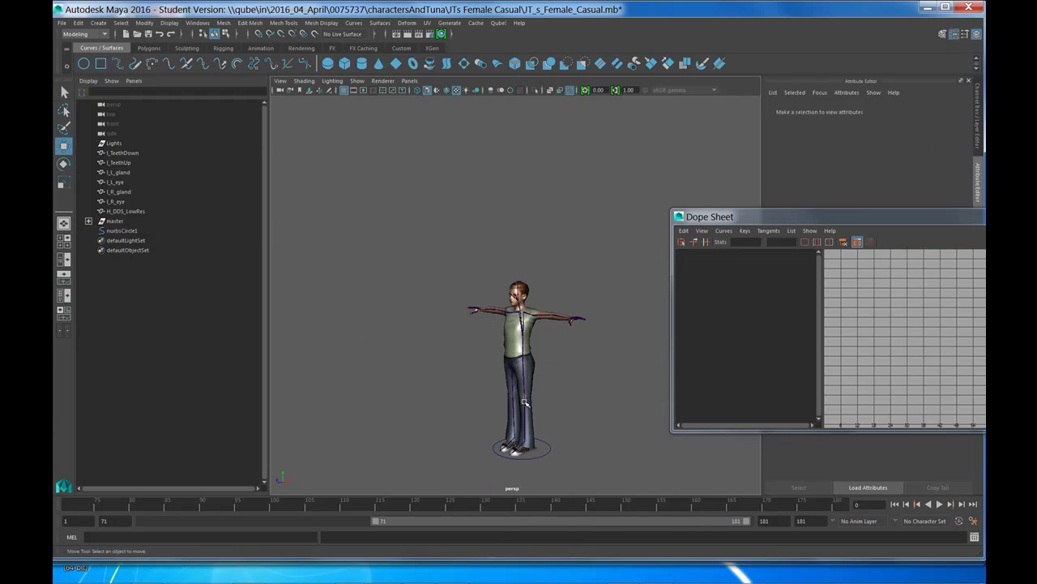
pyautogui.click(538, 458)
pyautogui.moveTo(523, 405); pyautogui.dragTo(527, 348)
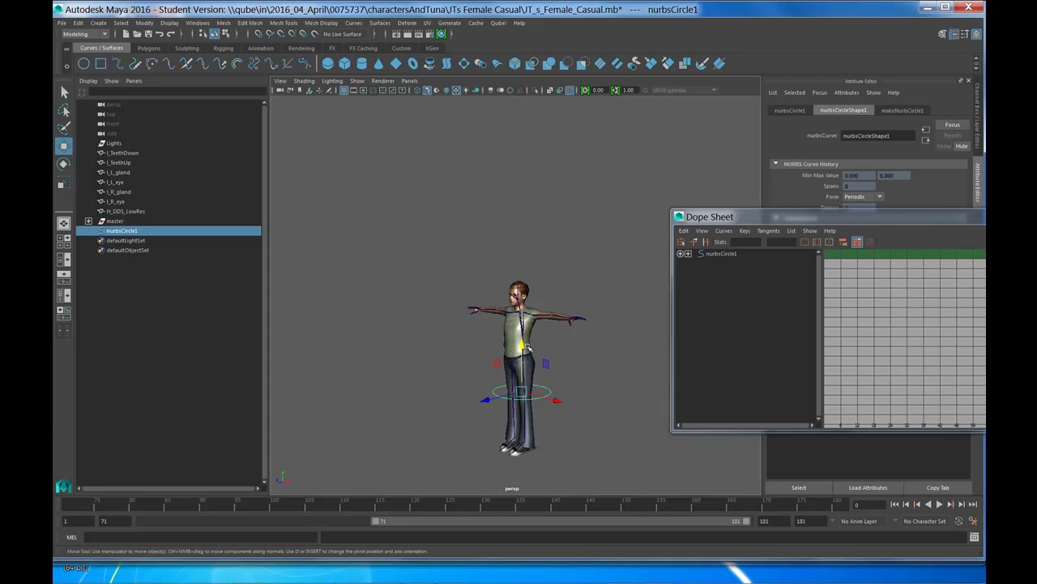
pyautogui.moveTo(524, 347); pyautogui.dragTo(327, 325)
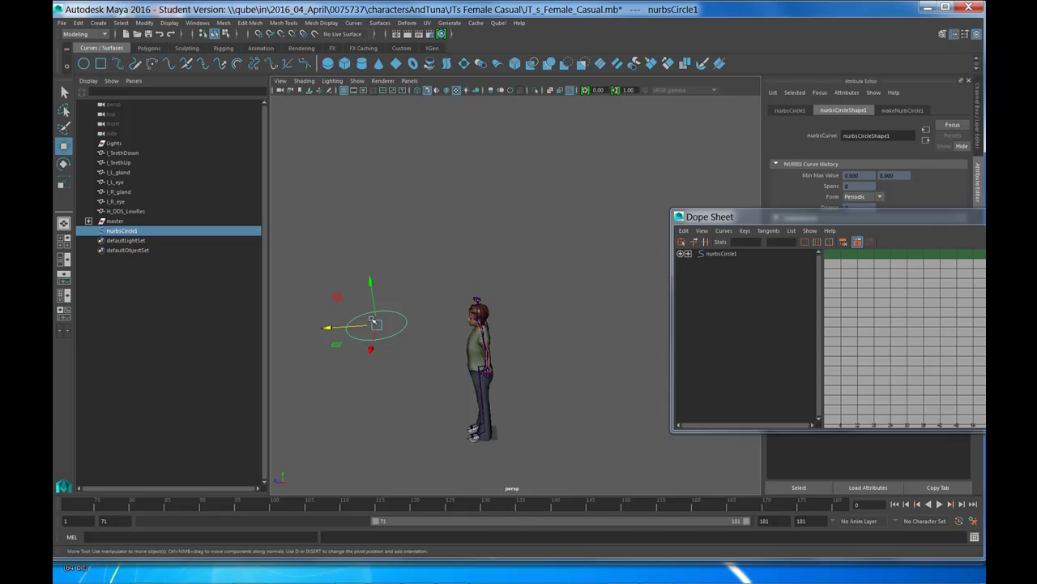
# - Close the Dope Sheet and set nurbsCircle1's Rotate X to 90
pyautogui.click(63, 164)
pyautogui.moveTo(346, 301); pyautogui.dragTo(404, 302)
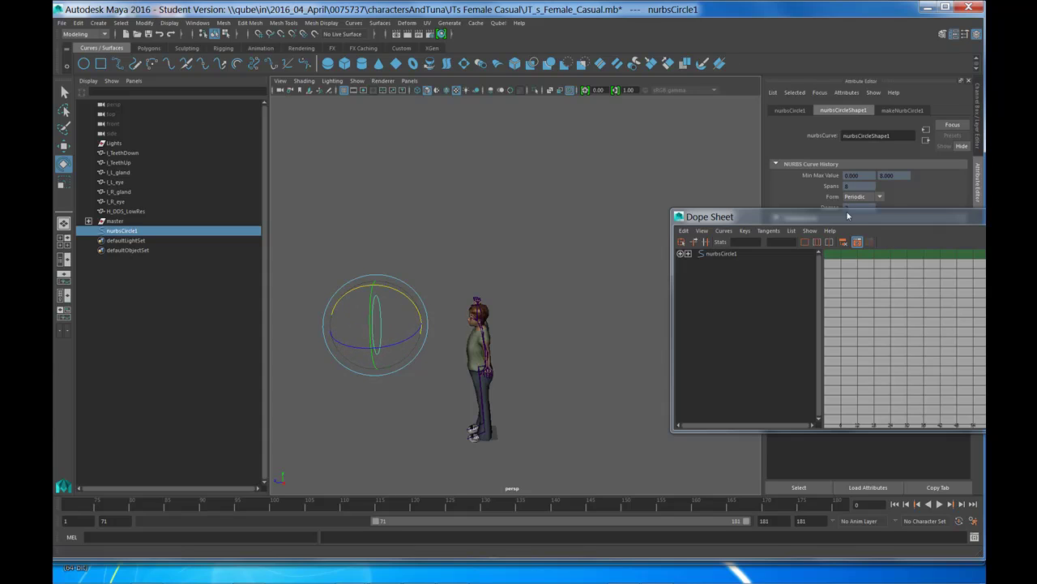
pyautogui.moveTo(848, 216); pyautogui.dragTo(533, 401)
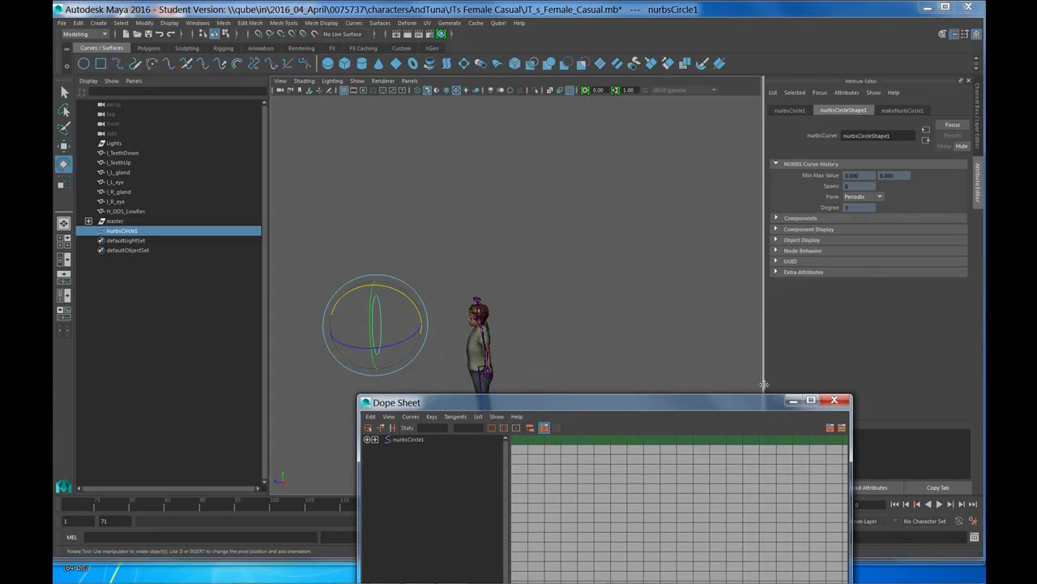
pyautogui.click(835, 401)
pyautogui.click(791, 110)
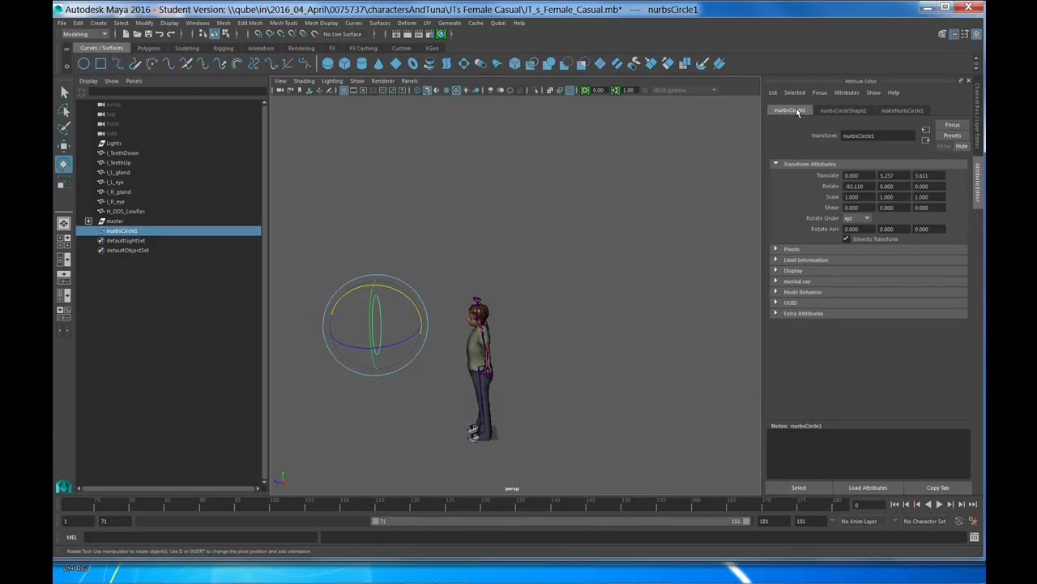
pyautogui.click(870, 187)
pyautogui.write('90')
pyautogui.press('Return')
# - Scale the circle down along Z into a flat ellipse and freeze its transformations
pyautogui.keyDown('alt'); pyautogui.moveTo(544, 303); pyautogui.dragTo(629, 283); pyautogui.keyUp('alt')
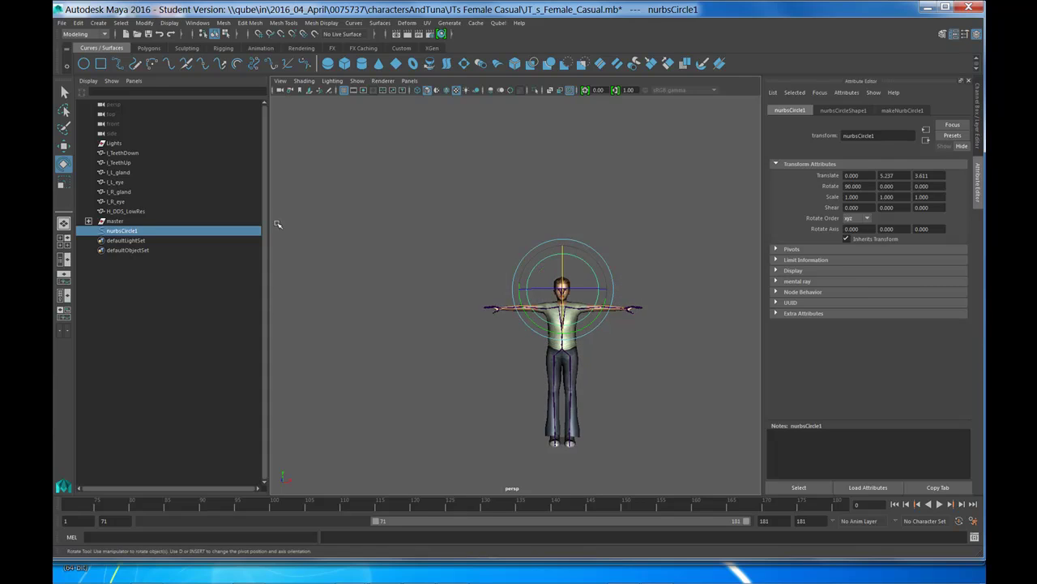
pyautogui.click(64, 183)
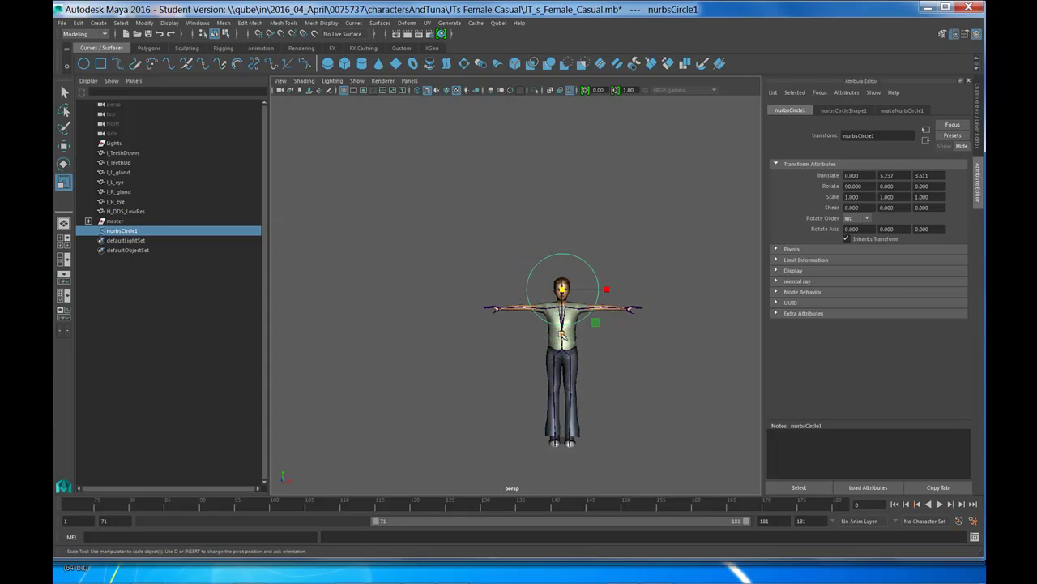
pyautogui.moveTo(563, 334); pyautogui.dragTo(572, 304)
pyautogui.keyDown('alt'); pyautogui.moveTo(648, 294); pyautogui.dragTo(480, 295); pyautogui.keyUp('alt')
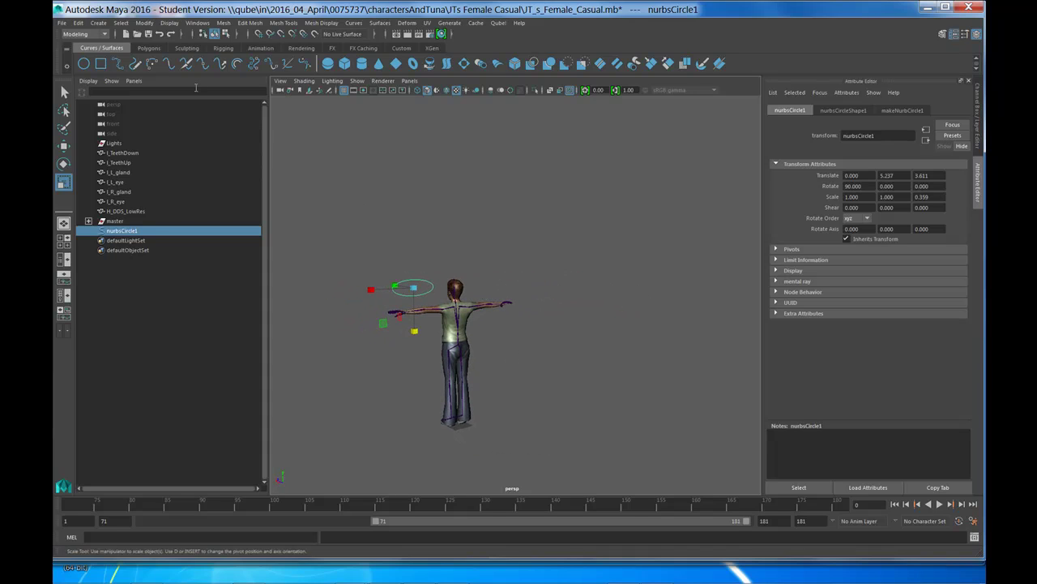
pyautogui.click(145, 23)
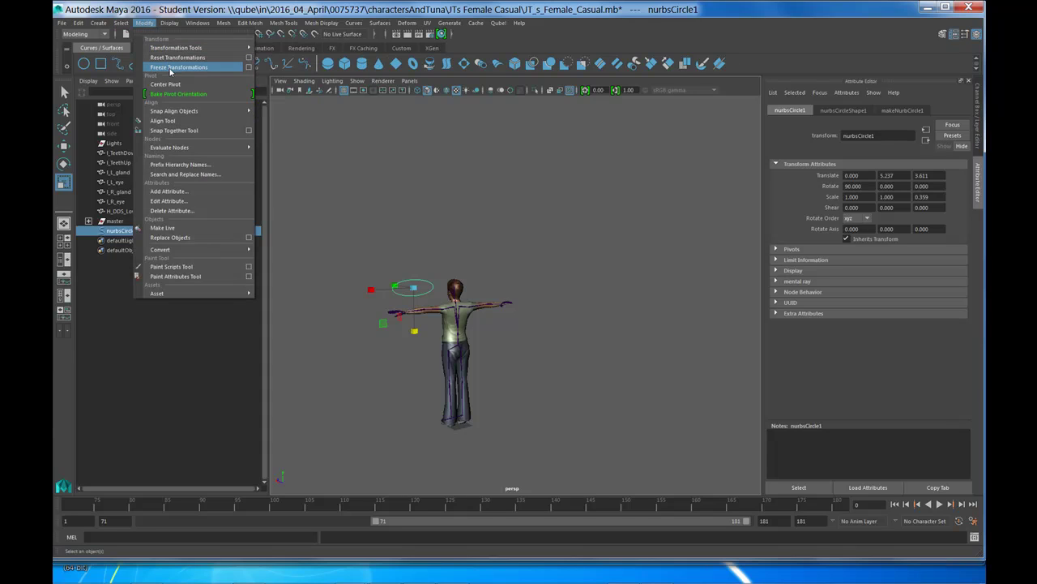
pyautogui.click(194, 68)
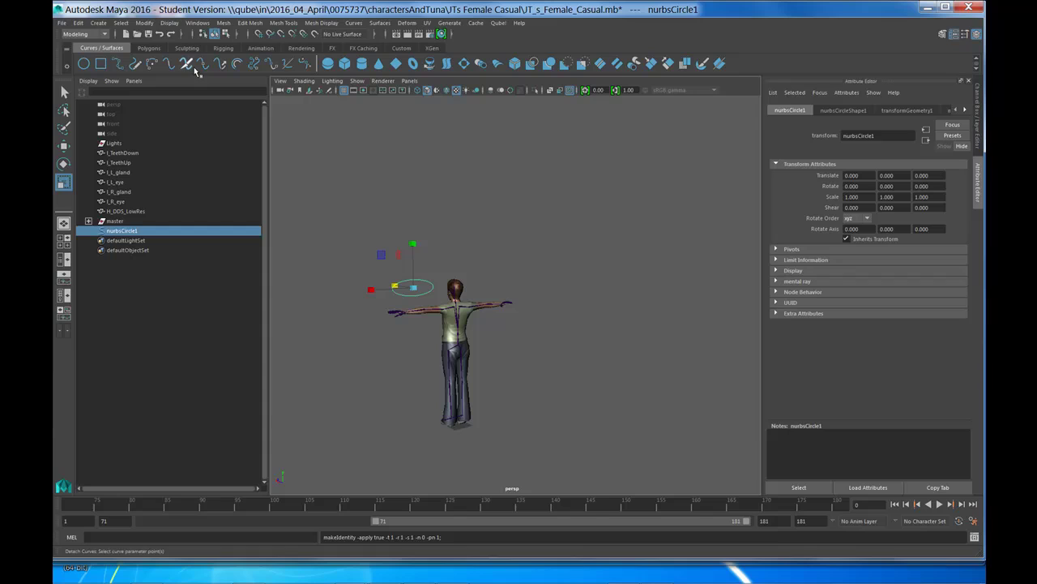
# - Create a NURBS circle and move it up to head height in front of the face
pyautogui.click(85, 68)
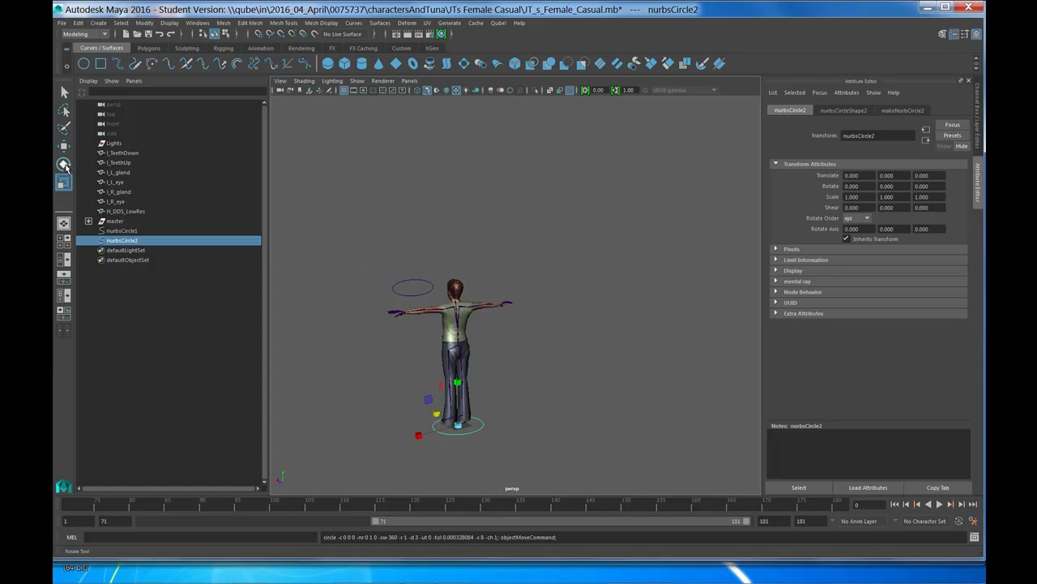
pyautogui.click(64, 146)
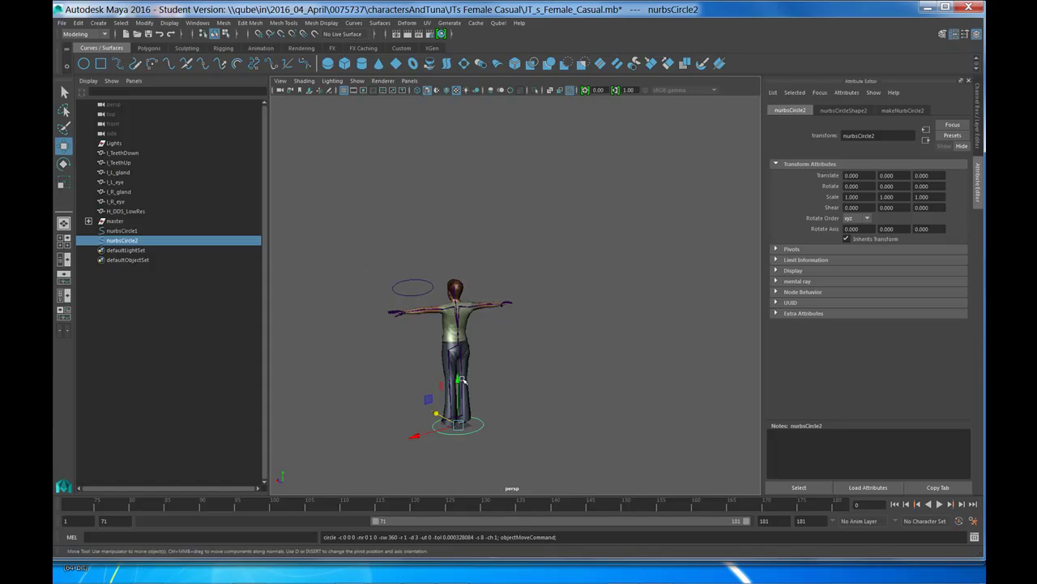
pyautogui.moveTo(460, 381); pyautogui.dragTo(498, 248)
pyautogui.keyDown('alt'); pyautogui.moveTo(429, 305); pyautogui.dragTo(344, 351); pyautogui.keyUp('alt')
pyautogui.keyDown('alt'); pyautogui.moveTo(403, 377); pyautogui.dragTo(449, 364); pyautogui.keyUp('alt')
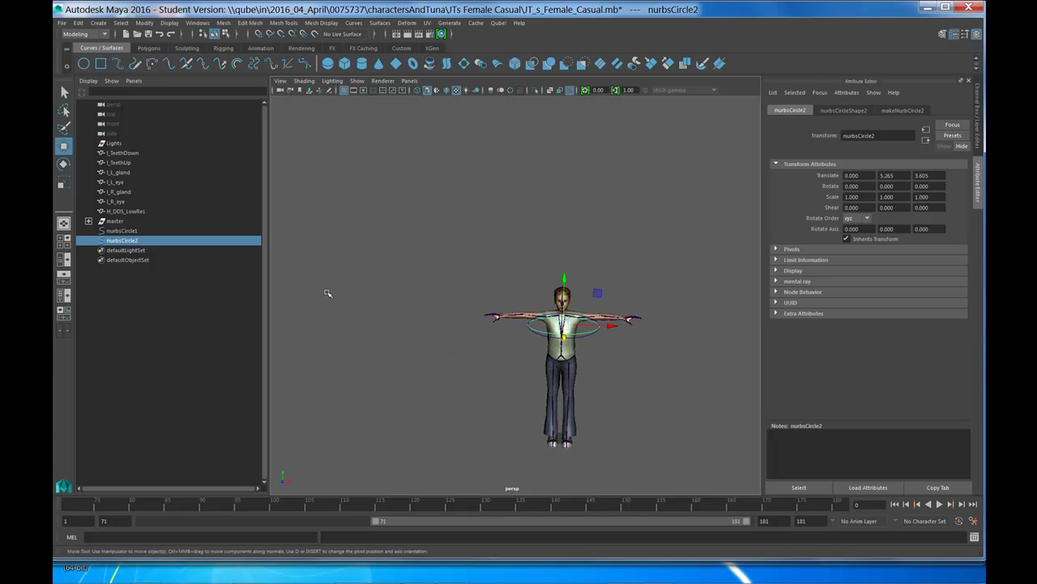
# - Set the circle's Rotate X to 90 and its scale to 0.1 on all three axes
pyautogui.click(858, 186)
pyautogui.write('90')
pyautogui.press('Return')
pyautogui.click(872, 196)
pyautogui.write('0.1')
pyautogui.press('Return')
pyautogui.click(898, 198)
pyautogui.write('0.1')
pyautogui.press('Tab')
pyautogui.write('0')
pyautogui.press('Return')
# - Frame the small circle and shift it sideways to sit over one eye
pyautogui.press('f')
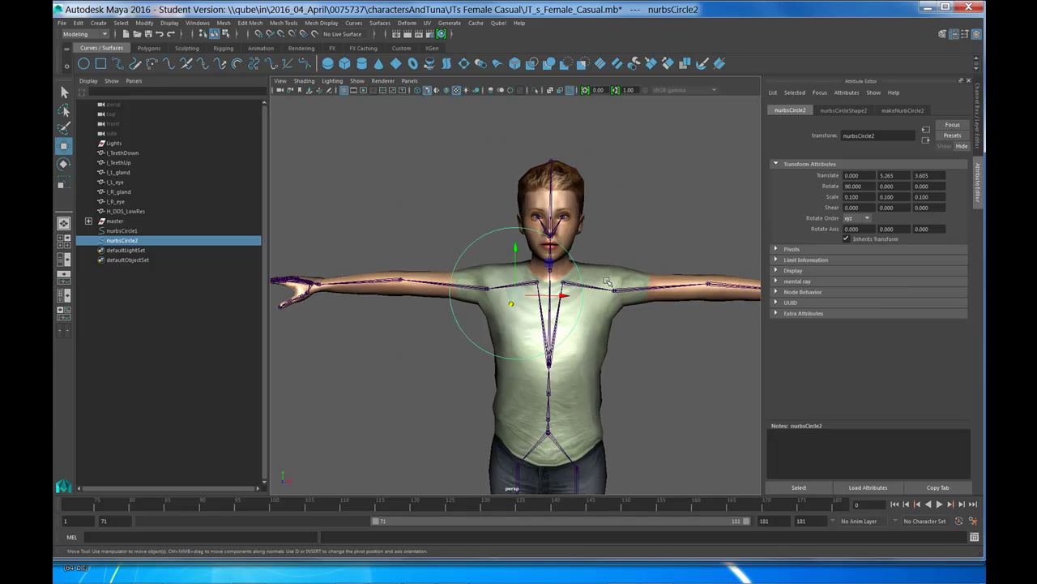
pyautogui.scroll(-3, 606, 282)
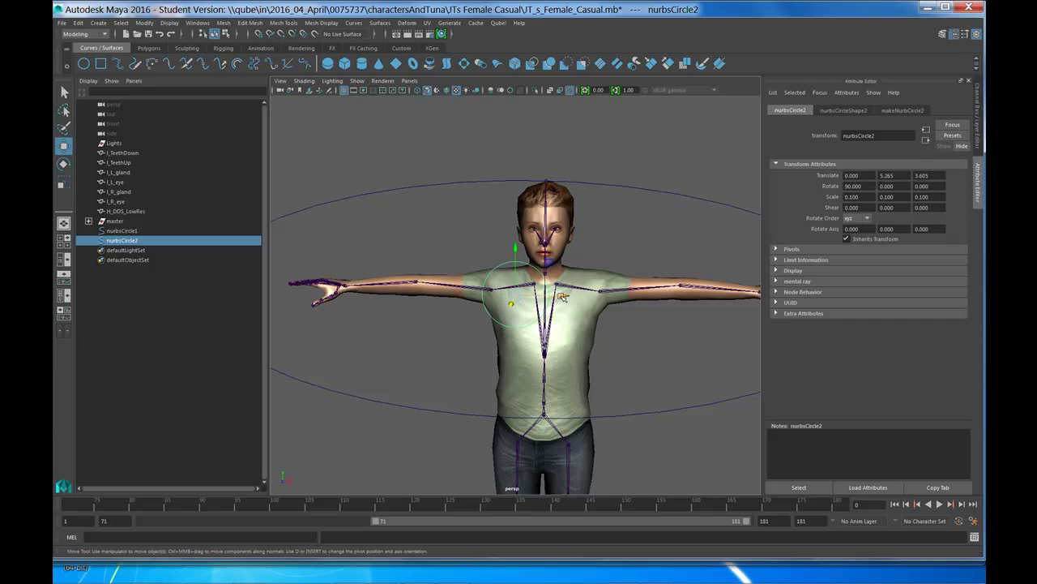
pyautogui.moveTo(562, 297); pyautogui.dragTo(655, 297)
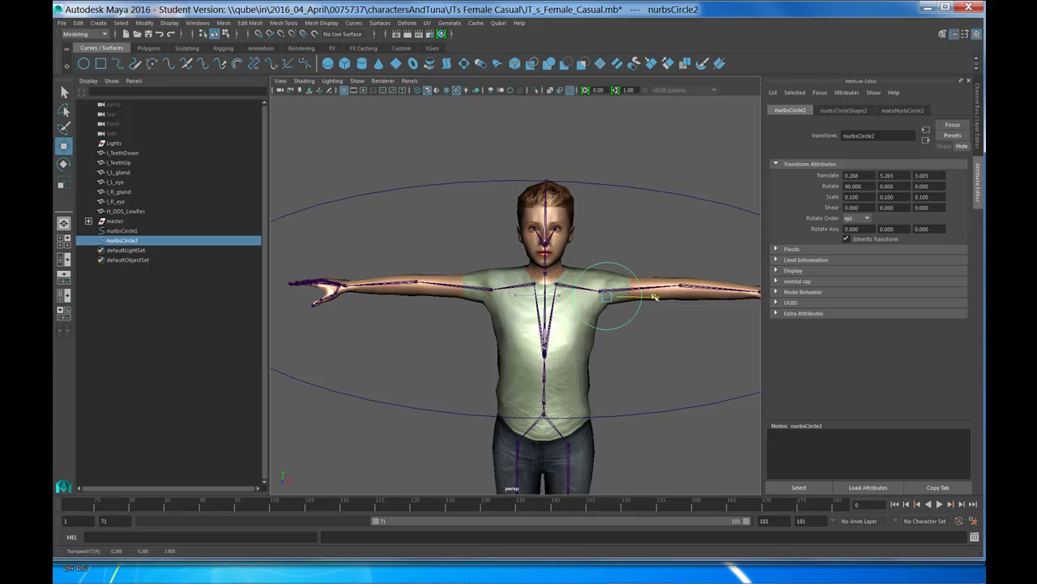
# - Rename nurbsCircle2 to eye_left in the Outliner
pyautogui.doubleClick(137, 241)
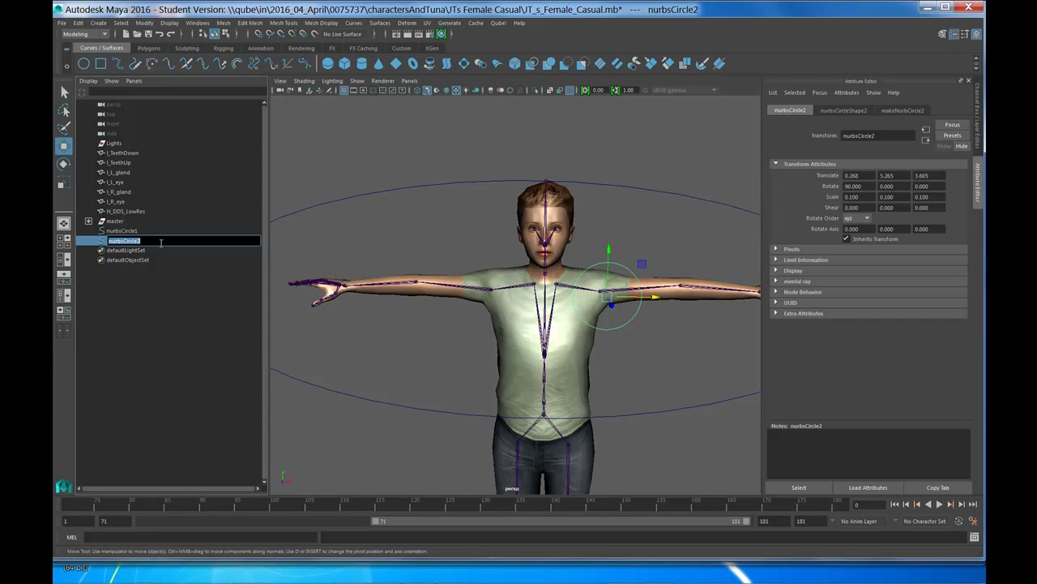
pyautogui.write('eye_left')
pyautogui.press('Return')
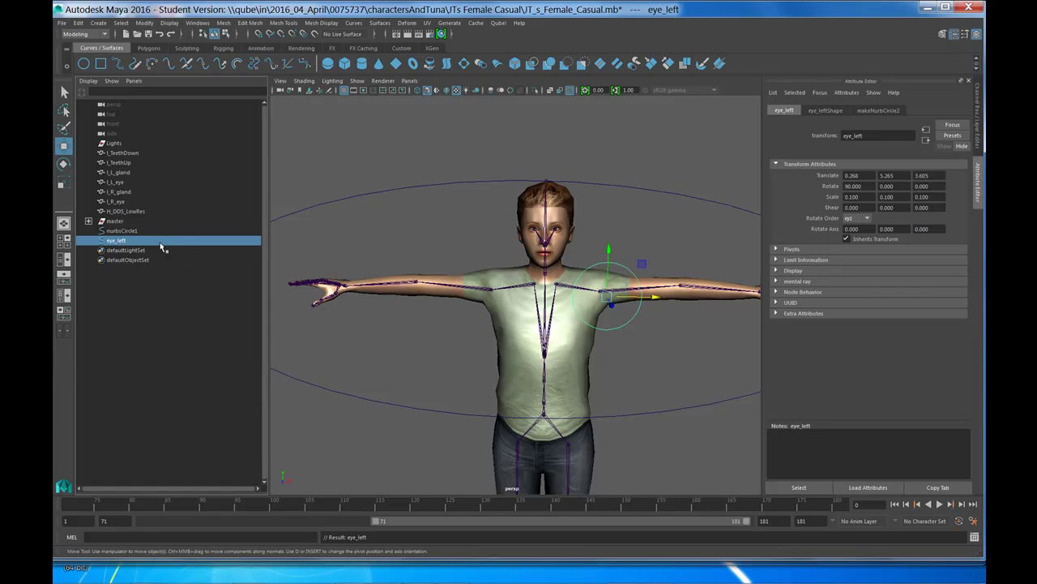
# - Duplicate eye_left, move the copy over the other eye, and rename it eye_right
pyautogui.hotkey('ctrl', 'd')
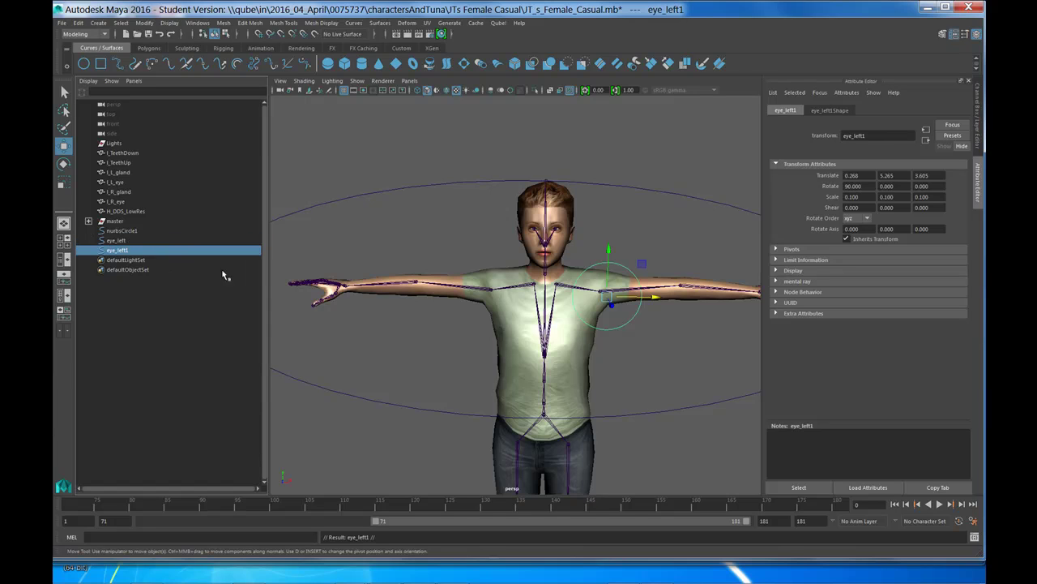
pyautogui.moveTo(658, 297); pyautogui.dragTo(543, 303)
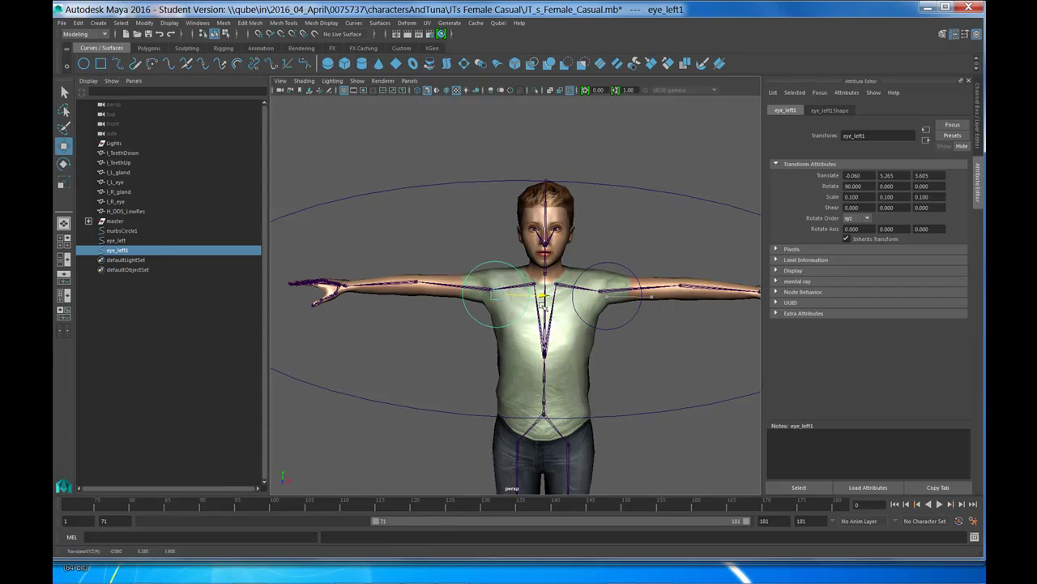
pyautogui.click(127, 251)
pyautogui.doubleClick(127, 252)
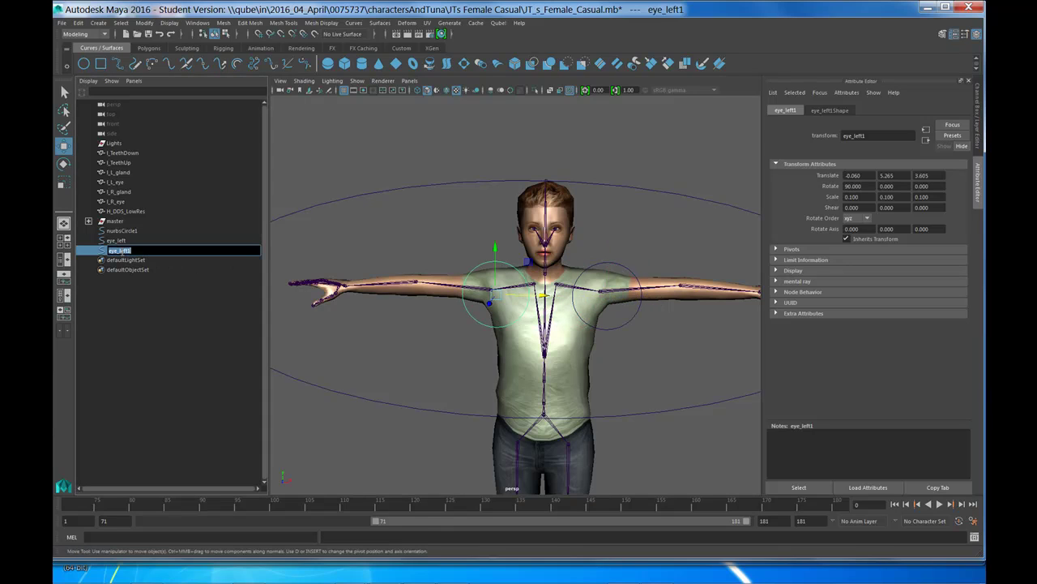
pyautogui.moveTo(120, 250); pyautogui.dragTo(158, 256)
pyautogui.write('righ')
pyautogui.press('Return')
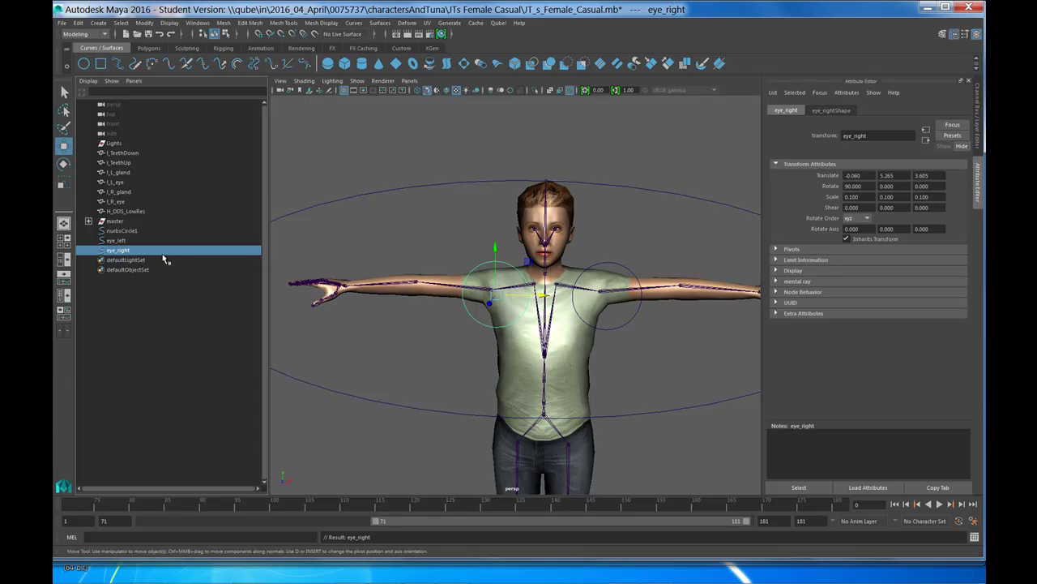
# - Unparent eye_left and eye_right, then parent both under nurbsCircle1
pyautogui.keyDown('ctrl'); pyautogui.click(118, 240); pyautogui.keyUp('ctrl')
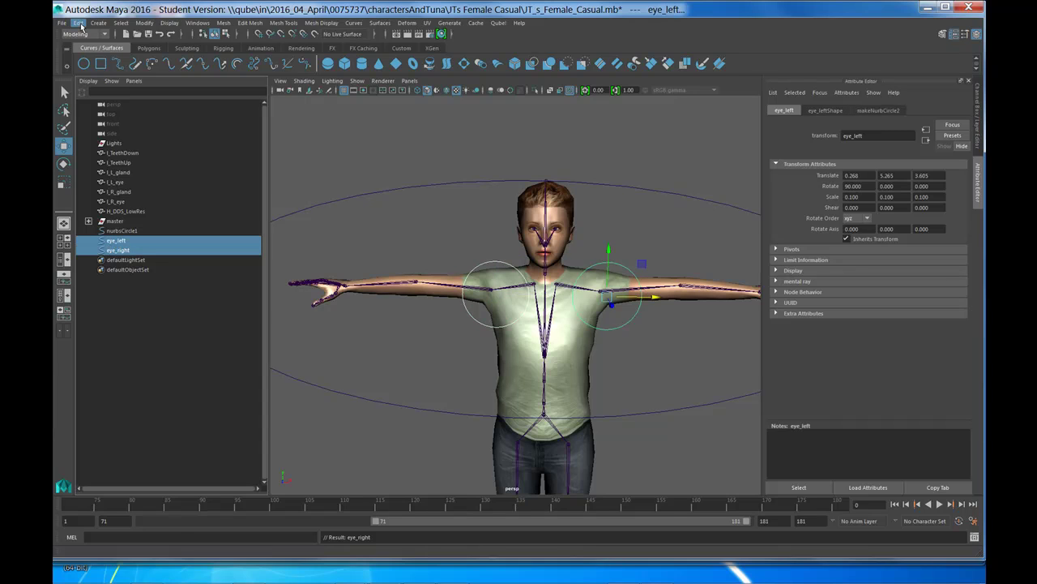
pyautogui.click(146, 23)
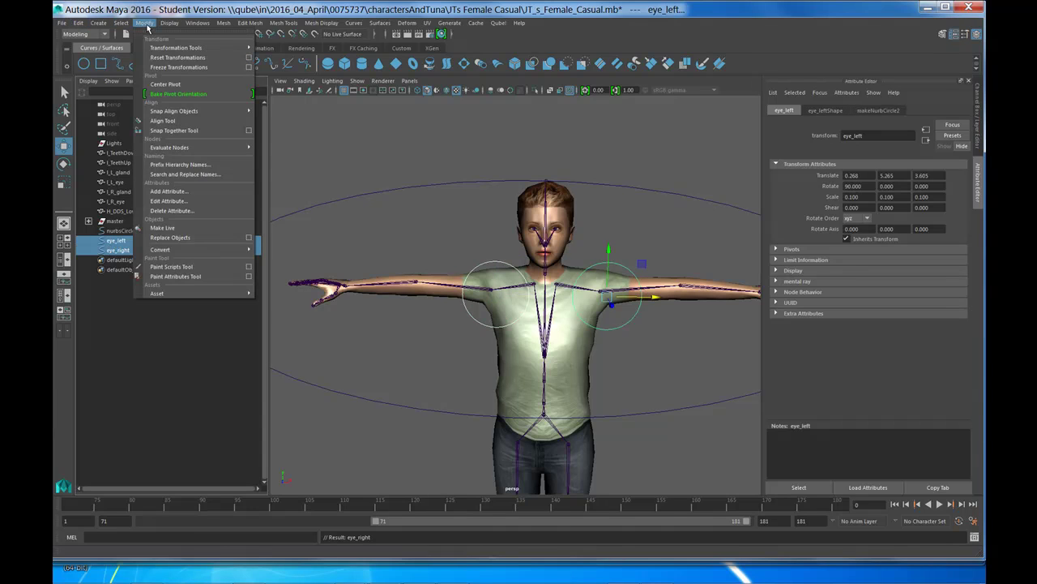
pyautogui.moveTo(82, 23)
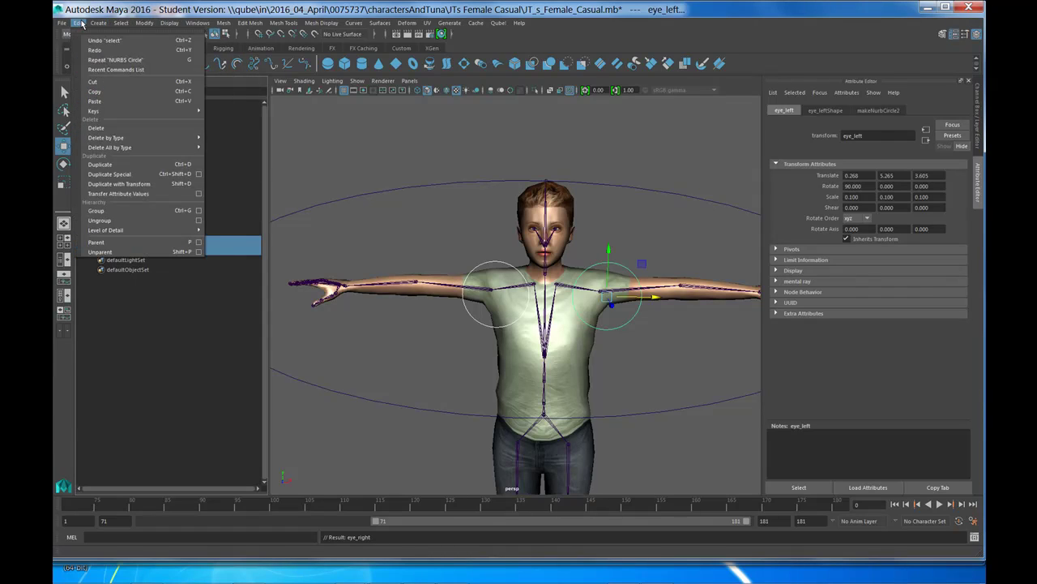
pyautogui.click(110, 253)
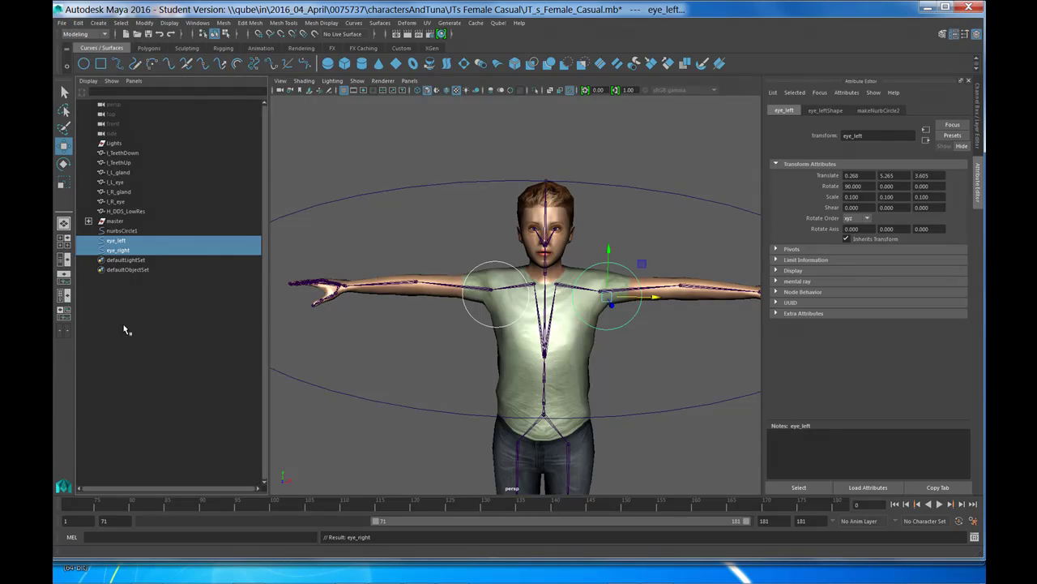
pyautogui.moveTo(124, 241); pyautogui.dragTo(128, 235, button='middle')
# - Rename nurbsCircle1 to Eye_Rig
pyautogui.doubleClick(126, 231)
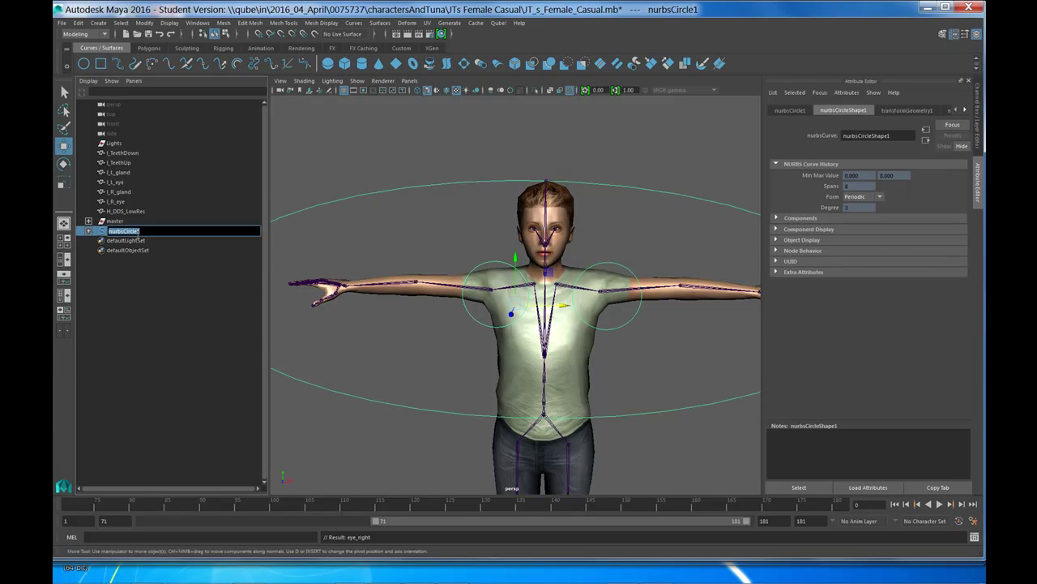
pyautogui.write('Eye_Rig')
pyautogui.press('Return')
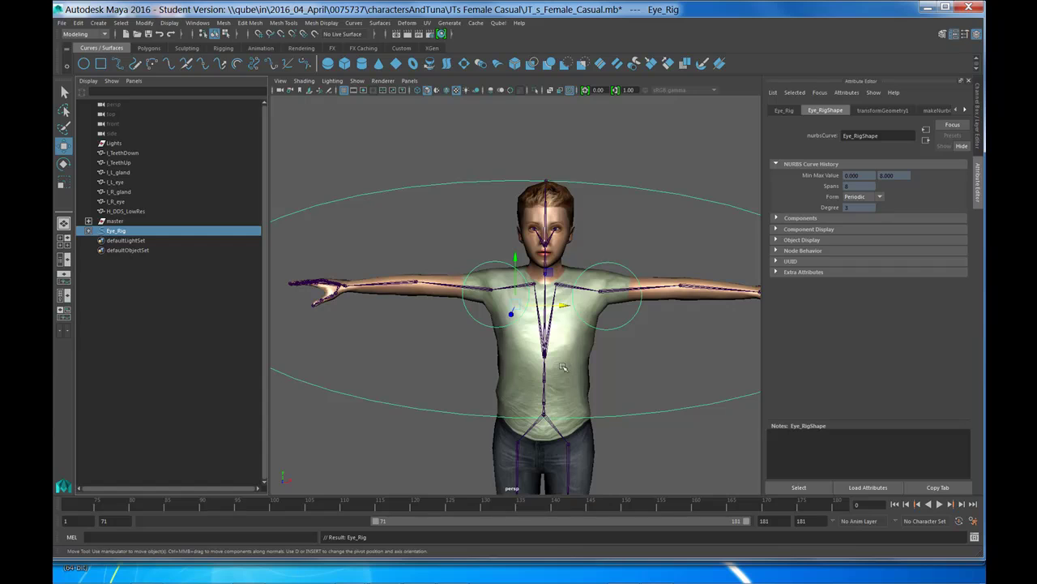
# - Expand Eye_Rig, select eye_left and eye_right, and orbit to view them edge-on
pyautogui.click(90, 231)
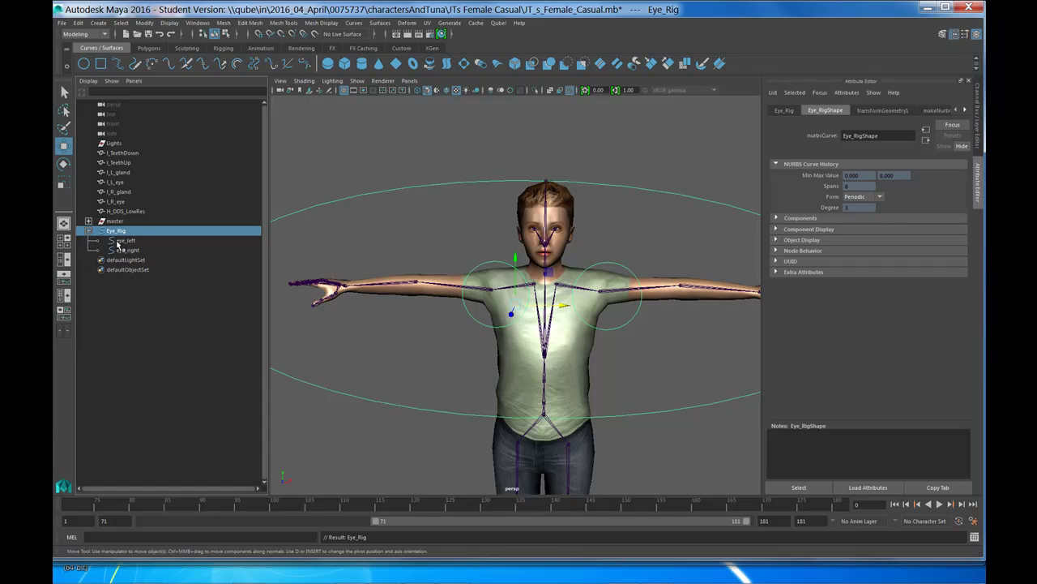
pyautogui.click(121, 241)
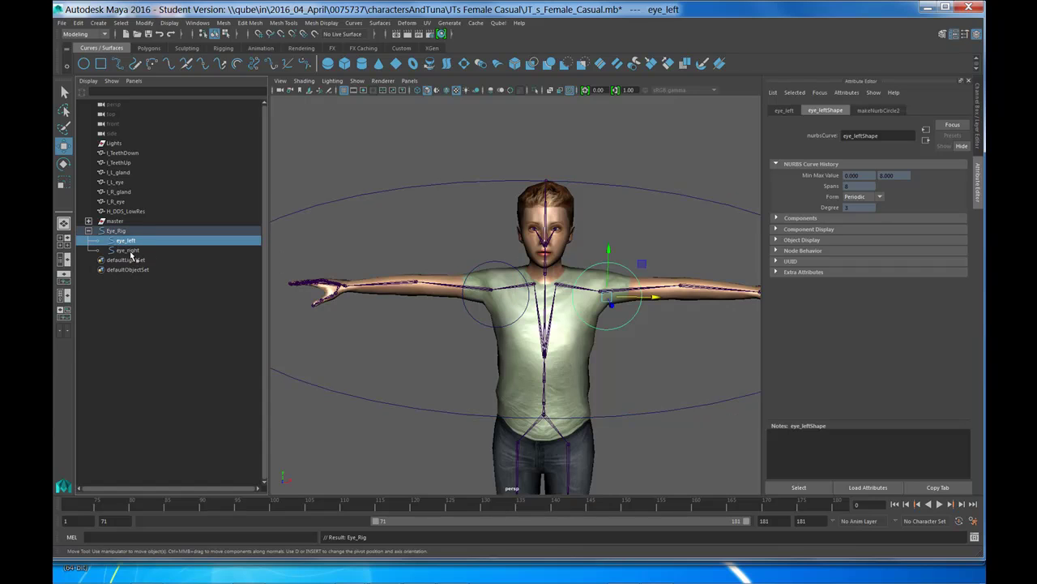
pyautogui.keyDown('shift'); pyautogui.click(128, 251); pyautogui.keyUp('shift')
pyautogui.click(783, 113)
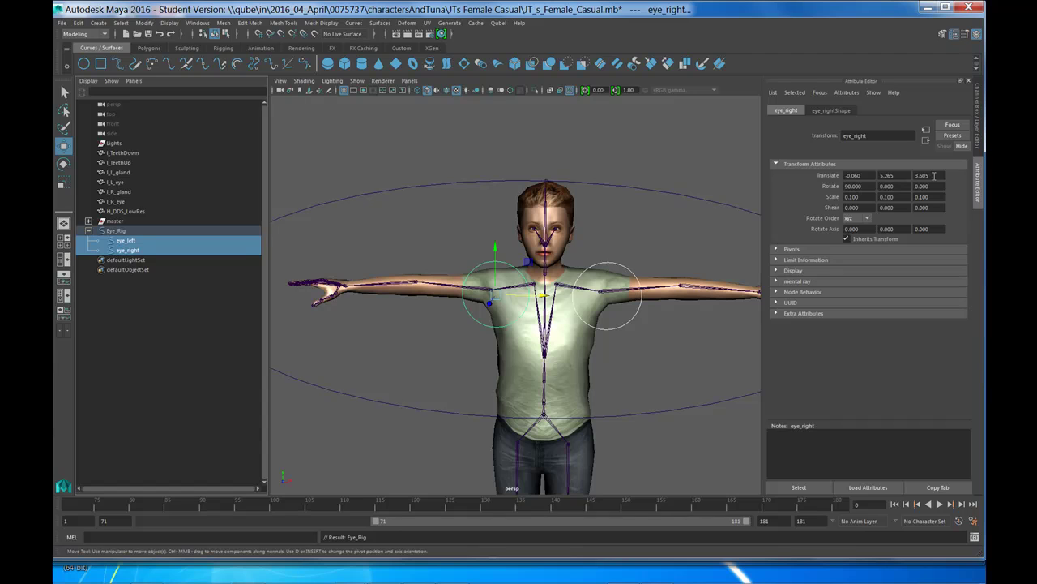
pyautogui.keyDown('alt'); pyautogui.moveTo(640, 222); pyautogui.dragTo(572, 213); pyautogui.keyUp('alt')
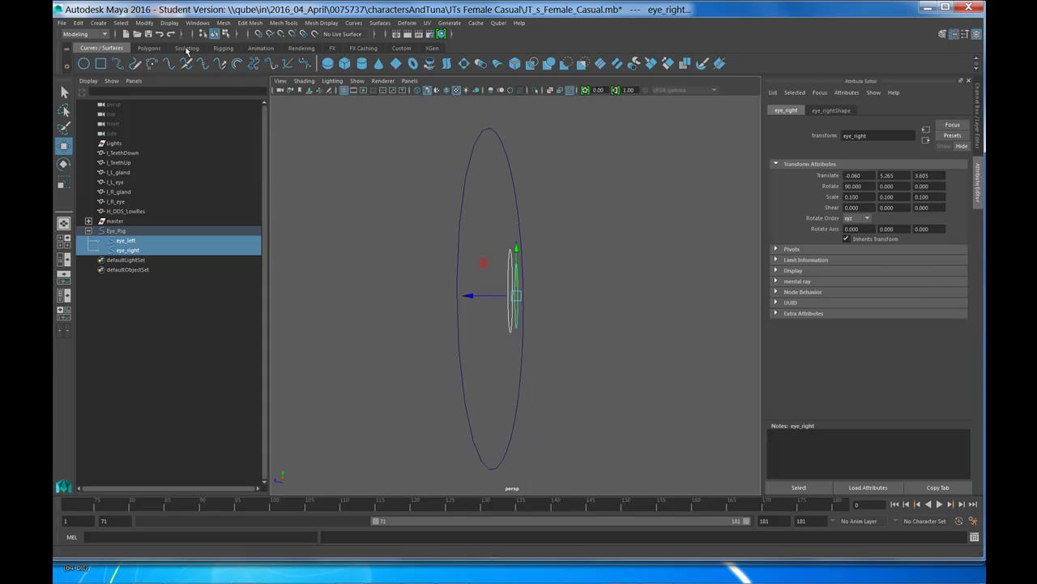
# - Freeze transformations on both eye circles, then select Eye_Rig and orbit to a front view
pyautogui.click(140, 24)
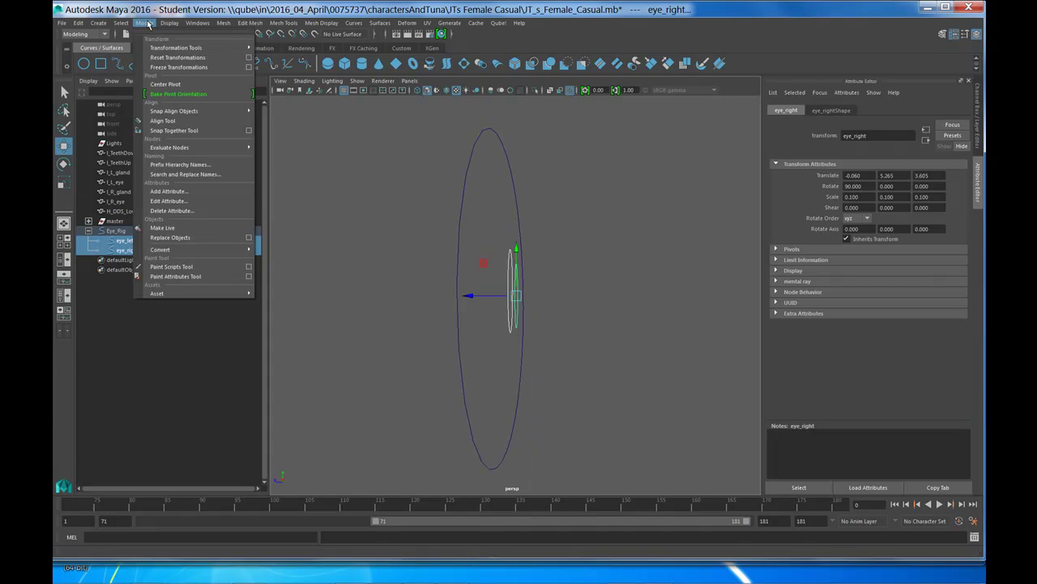
pyautogui.click(154, 66)
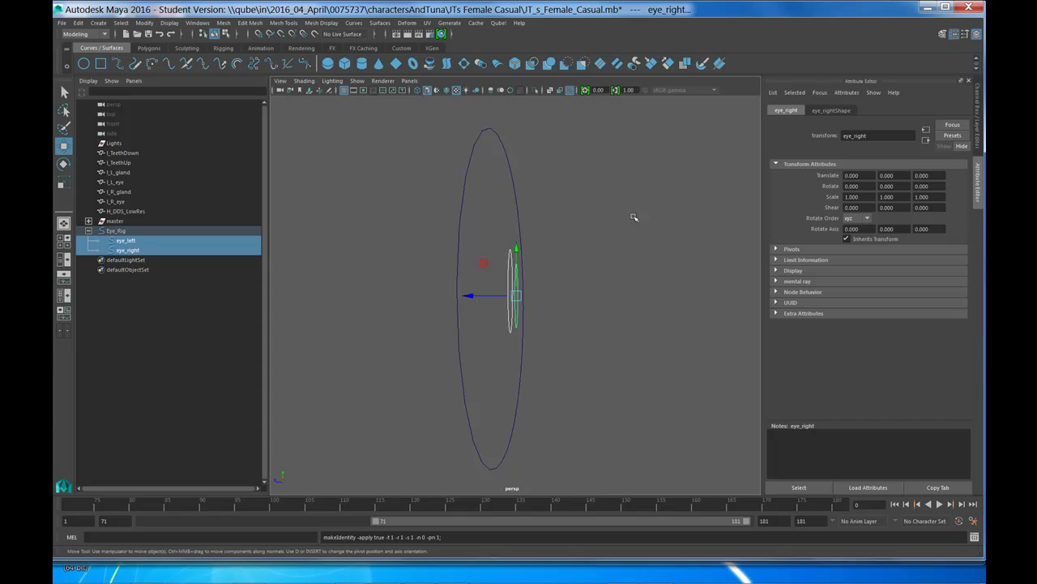
pyautogui.click(472, 185)
pyautogui.keyDown('alt'); pyautogui.moveTo(640, 240); pyautogui.dragTo(609, 344); pyautogui.keyUp('alt')
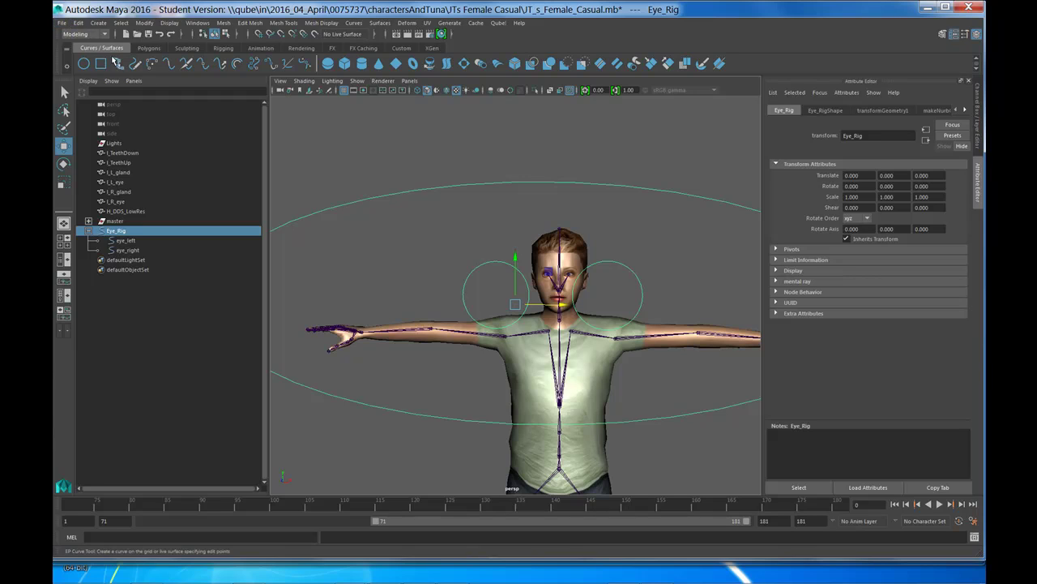
# - Switch to the Animation menu set and select eye_left together with the LeftEye joint
pyautogui.click(105, 37)
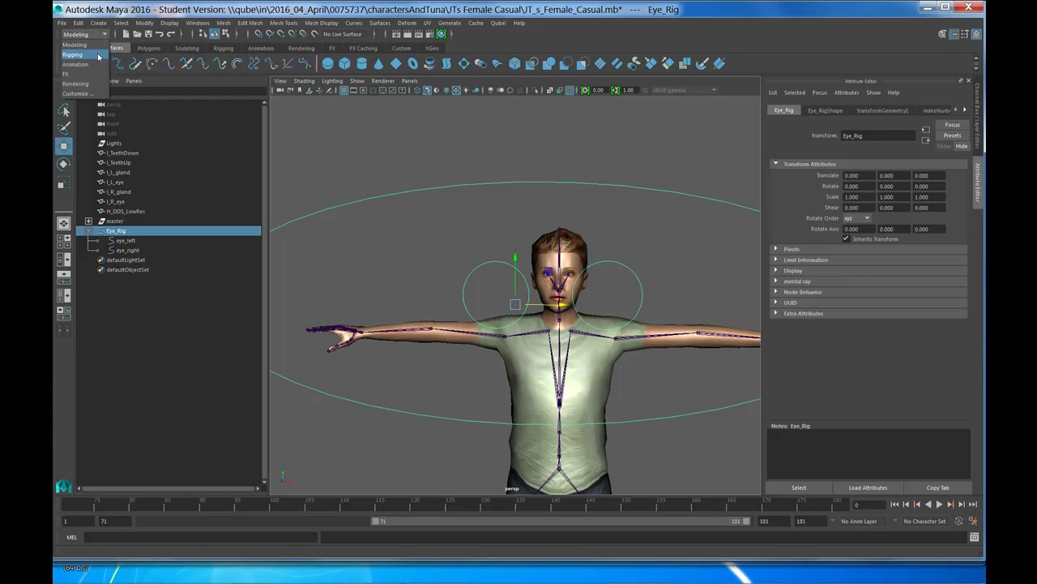
pyautogui.click(95, 63)
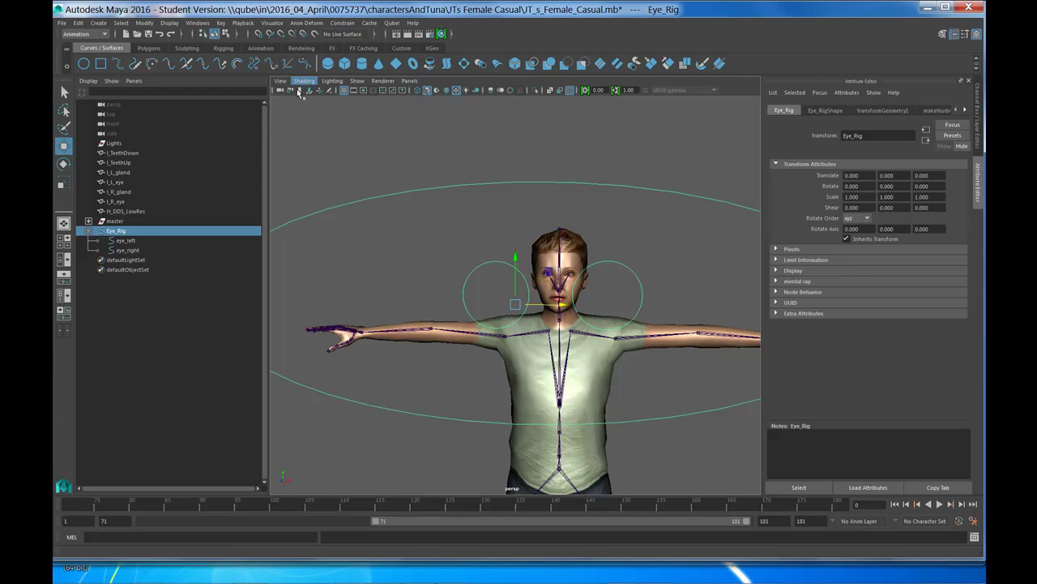
pyautogui.click(132, 242)
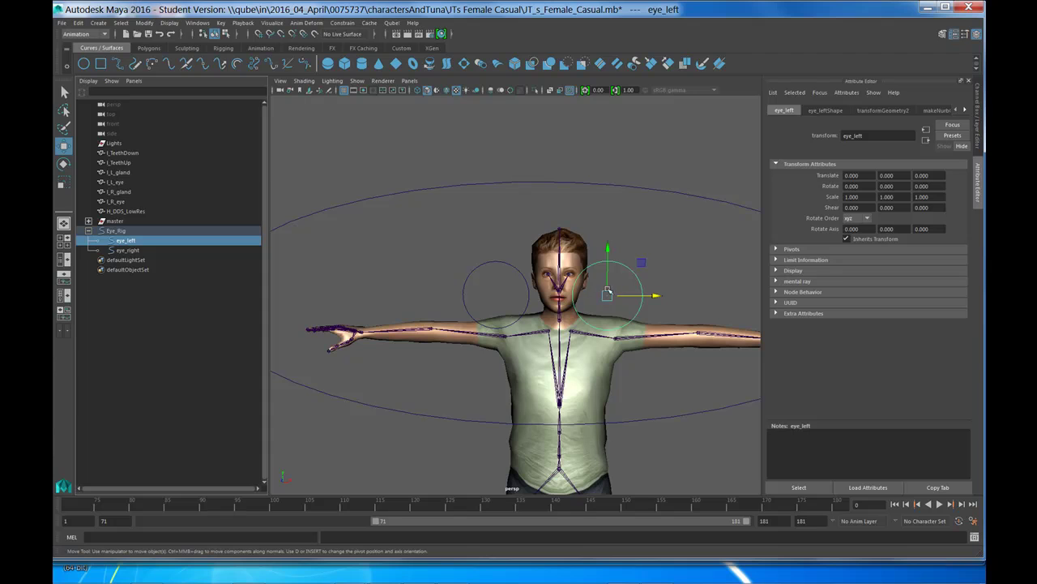
pyautogui.keyDown('alt'); pyautogui.moveTo(606, 297); pyautogui.dragTo(675, 302); pyautogui.keyUp('alt')
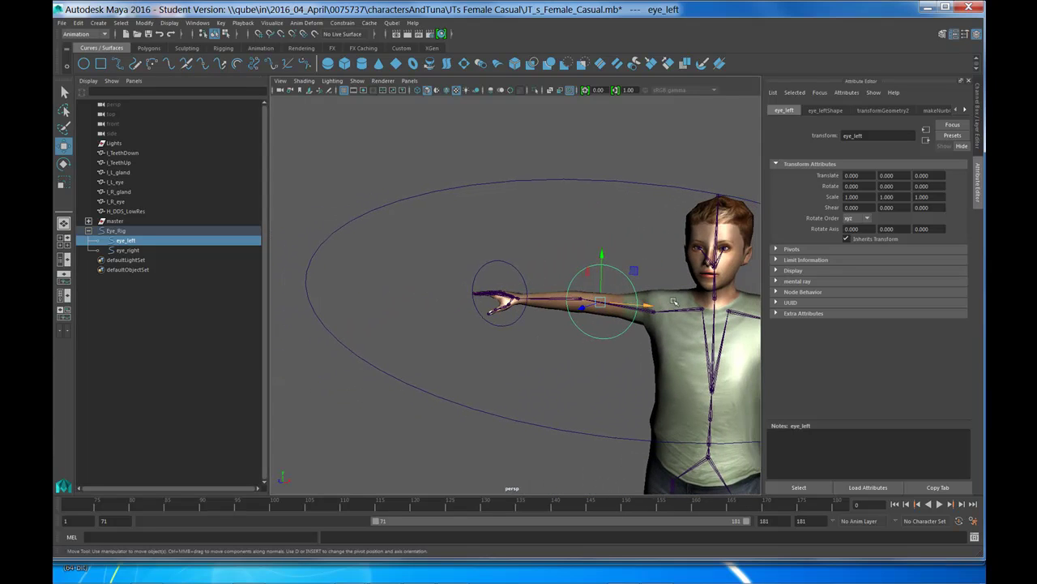
pyautogui.click(726, 249)
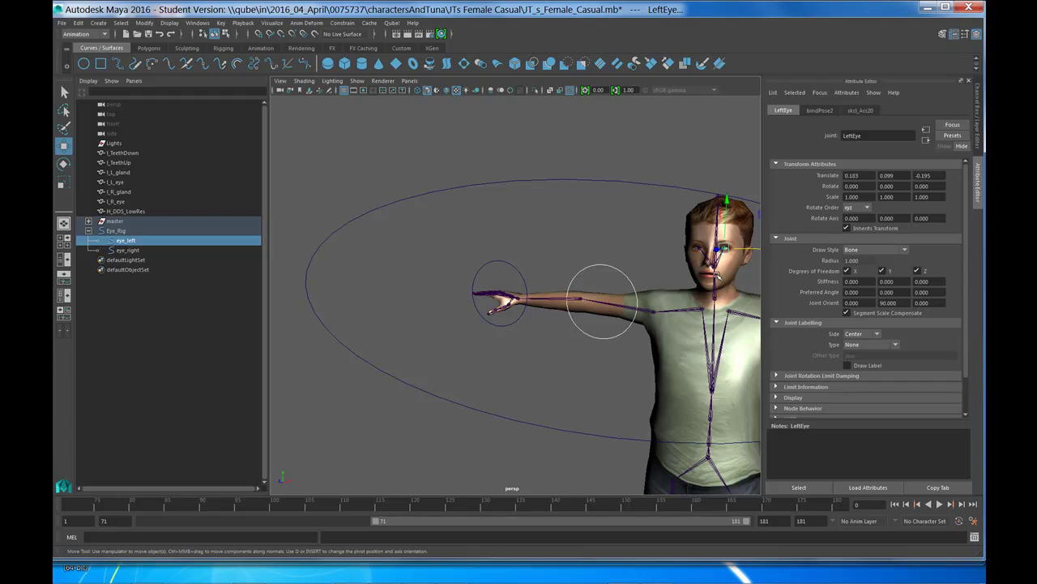
pyautogui.keyDown('alt'); pyautogui.moveTo(718, 275); pyautogui.dragTo(716, 271); pyautogui.keyUp('alt')
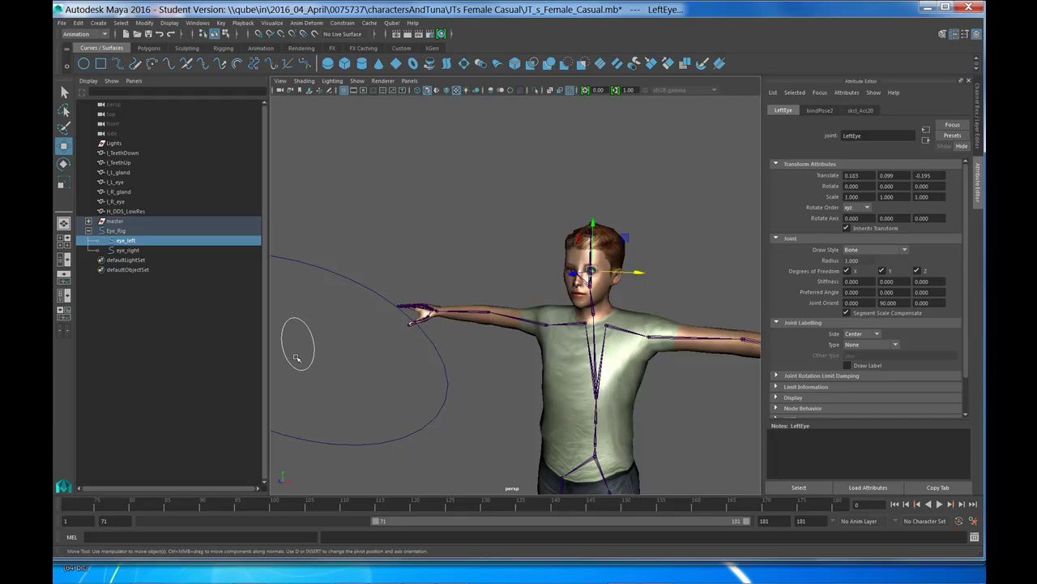
# - Add an aim constraint so the LeftEye joint points at eye_left
pyautogui.click(343, 24)
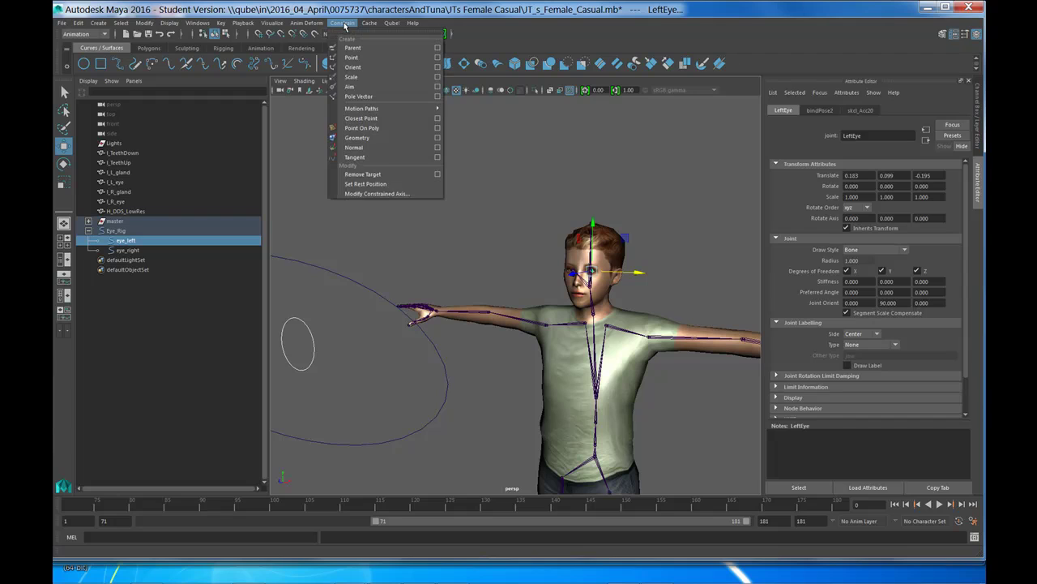
pyautogui.click(384, 87)
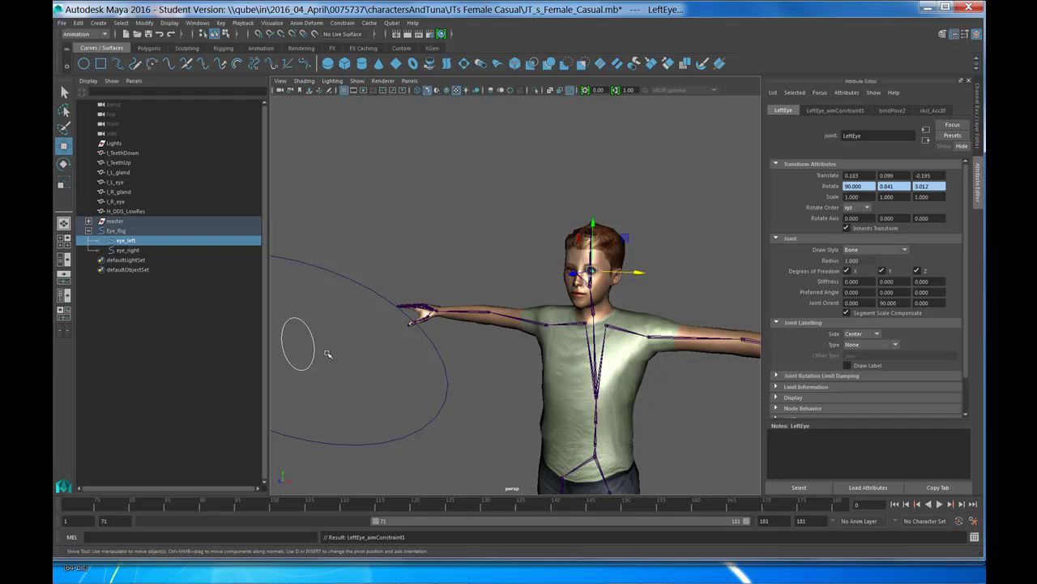
pyautogui.keyDown('alt'); pyautogui.moveTo(310, 359); pyautogui.dragTo(431, 364); pyautogui.keyUp('alt')
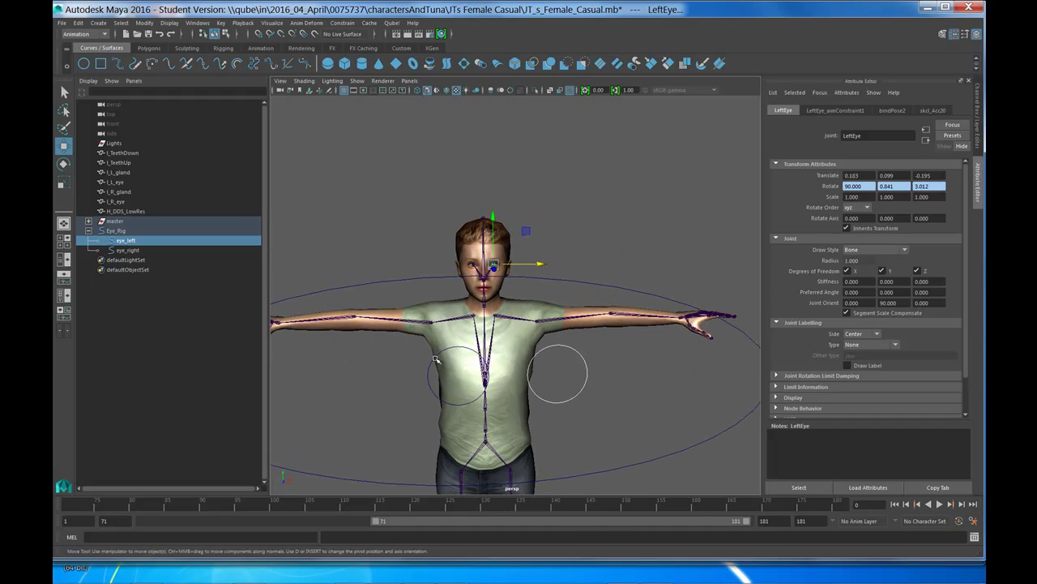
# - Select the eye_right curve together with the RightEye joint
pyautogui.click(435, 359)
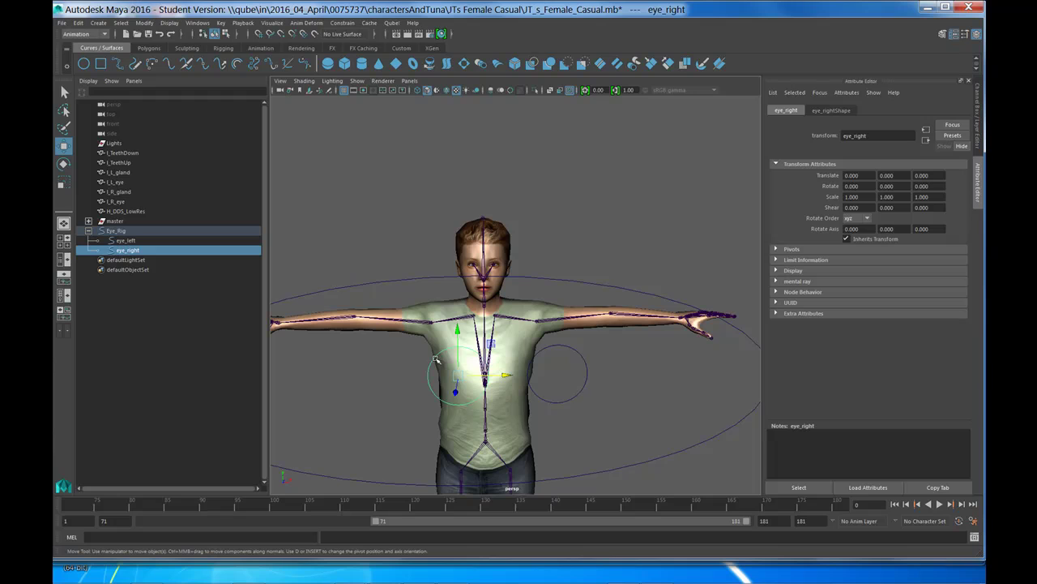
pyautogui.scroll(5, 458, 265)
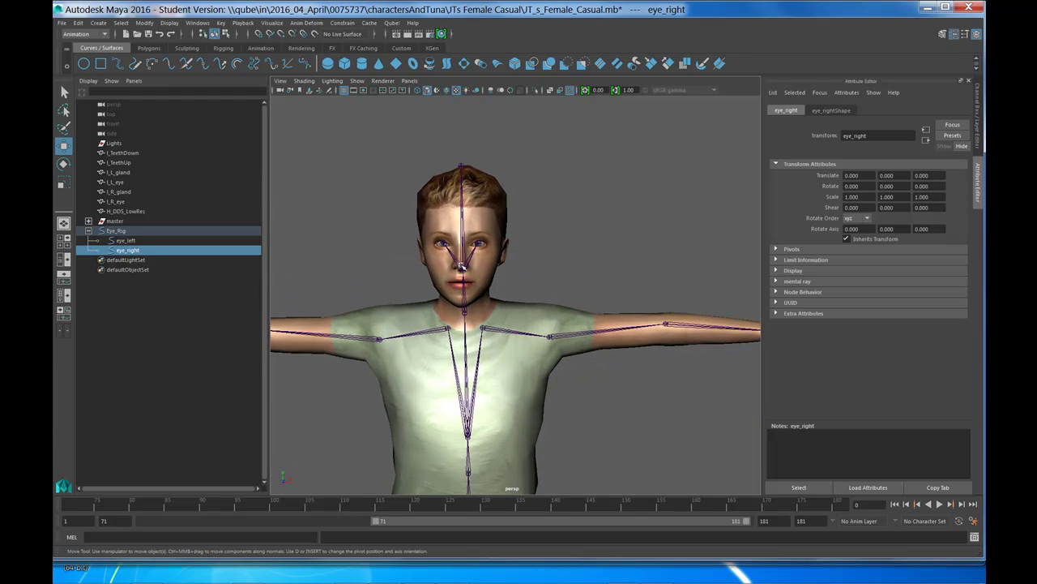
pyautogui.click(441, 243)
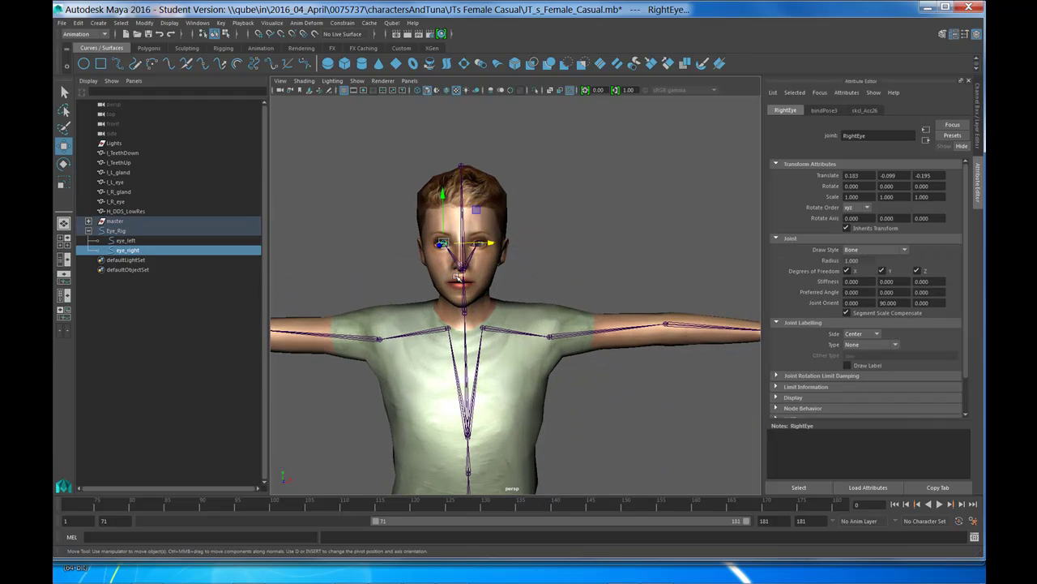
pyautogui.scroll(-5, 409, 292)
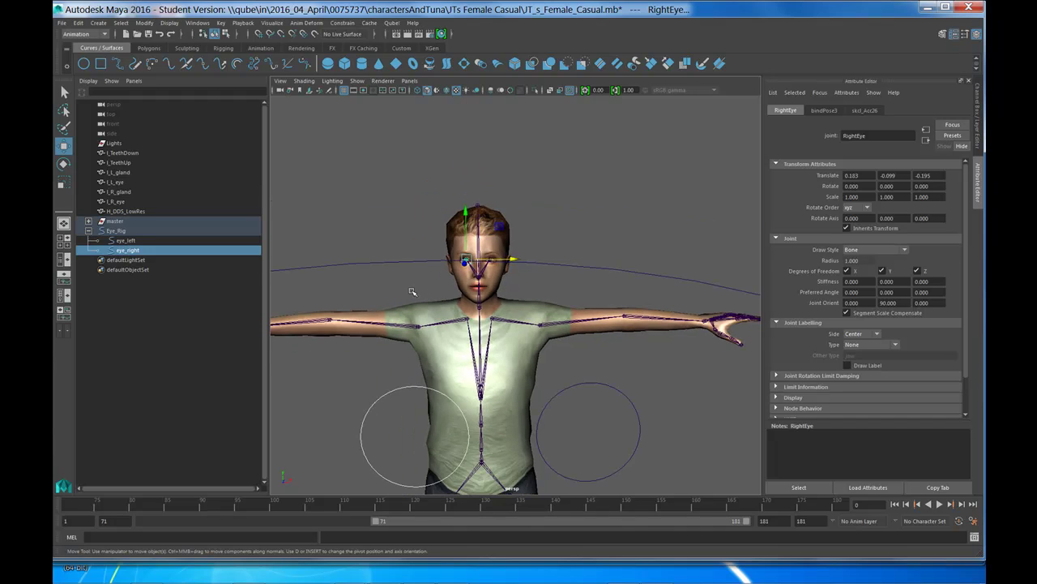
pyautogui.keyDown('alt'); pyautogui.moveTo(565, 272); pyautogui.dragTo(605, 268); pyautogui.keyUp('alt')
# - Aim-constrain RightEye to eye_right, then marquee-select Eye_Rig
pyautogui.click(347, 23)
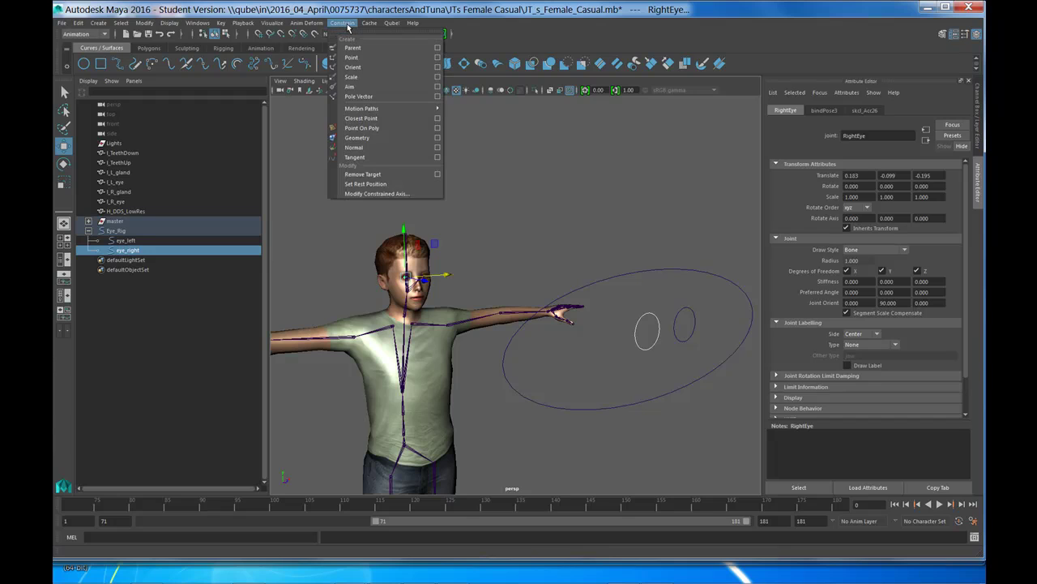
pyautogui.click(355, 89)
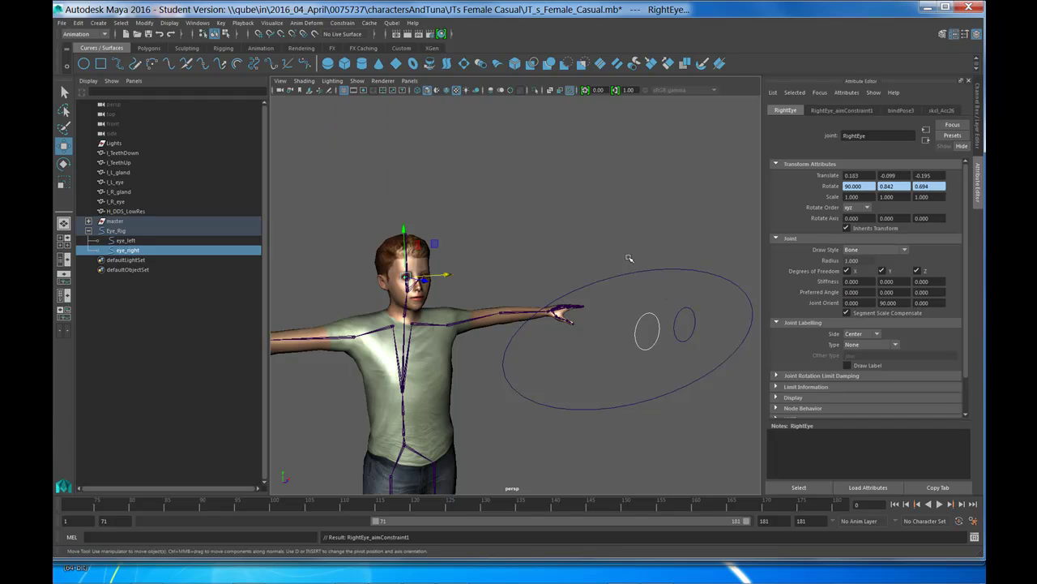
pyautogui.moveTo(630, 250); pyautogui.dragTo(633, 284)
pyautogui.scroll(3, 520, 276)
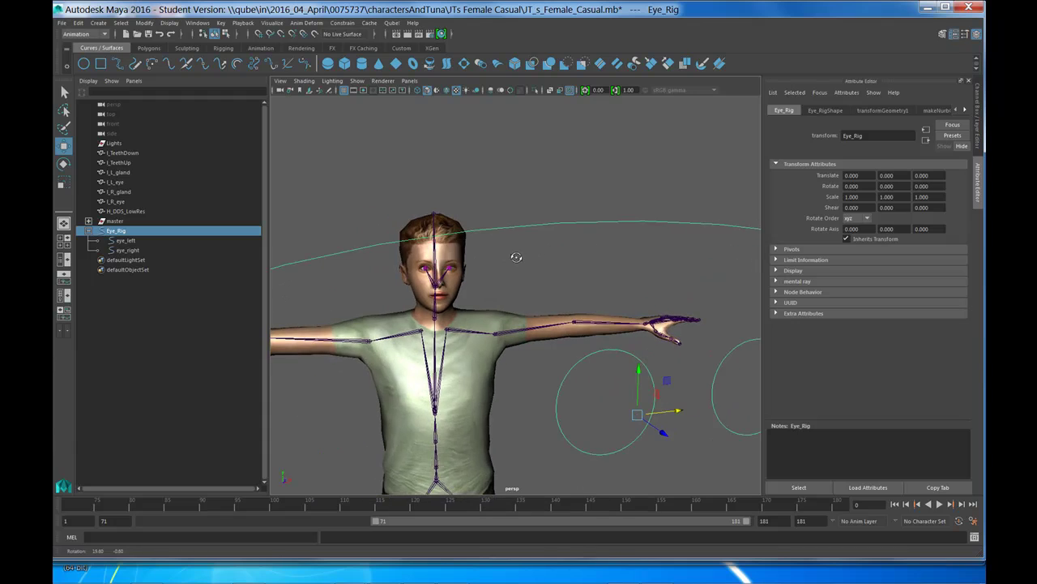
# - Undo the accidental move and switch to the four-view layout
pyautogui.keyDown('alt'); pyautogui.moveTo(517, 257); pyautogui.dragTo(542, 265); pyautogui.keyUp('alt')
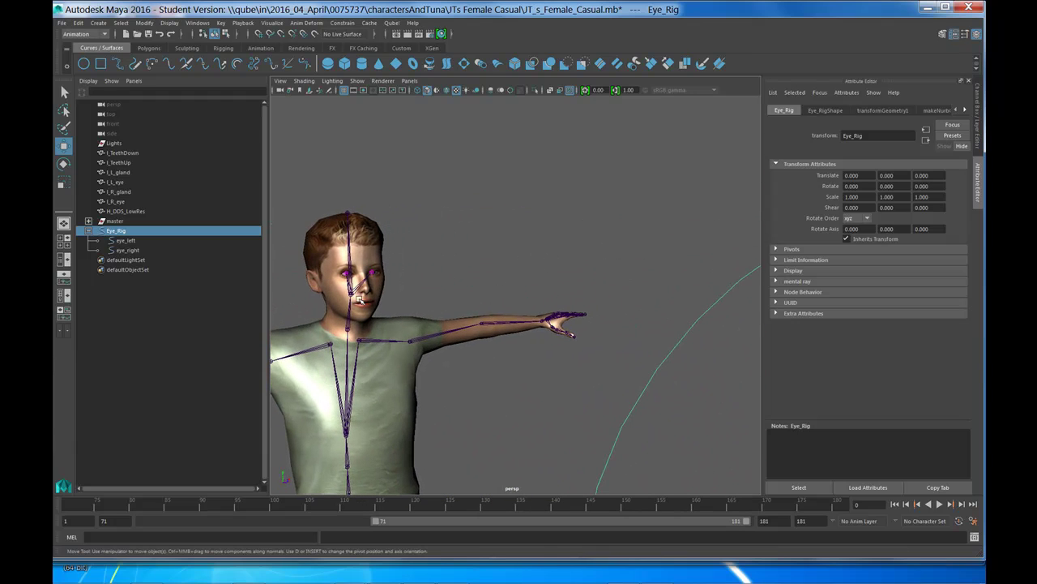
pyautogui.hotkey('ctrl', 'z')
pyautogui.click(64, 223)
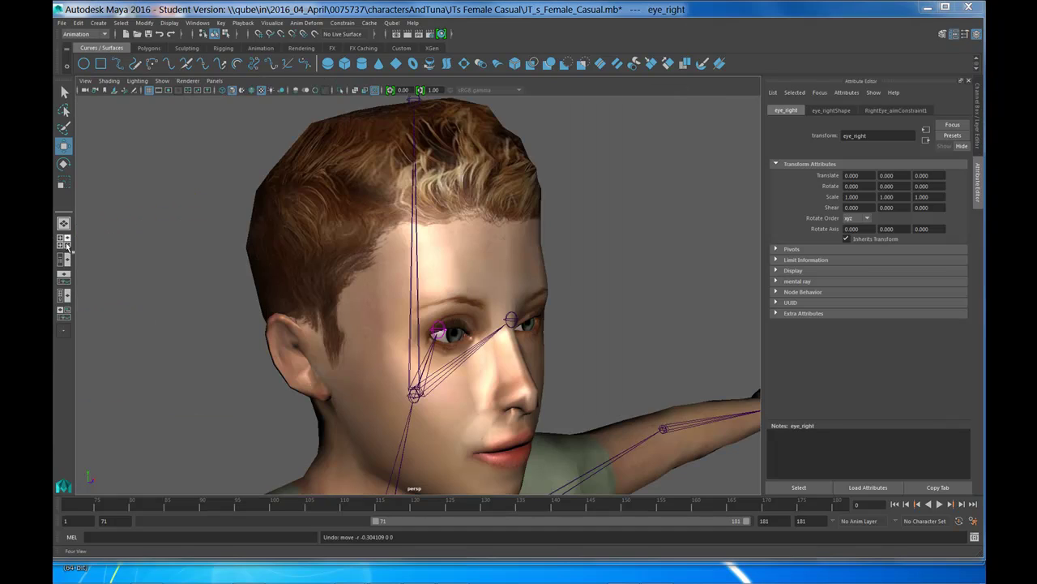
pyautogui.click(67, 245)
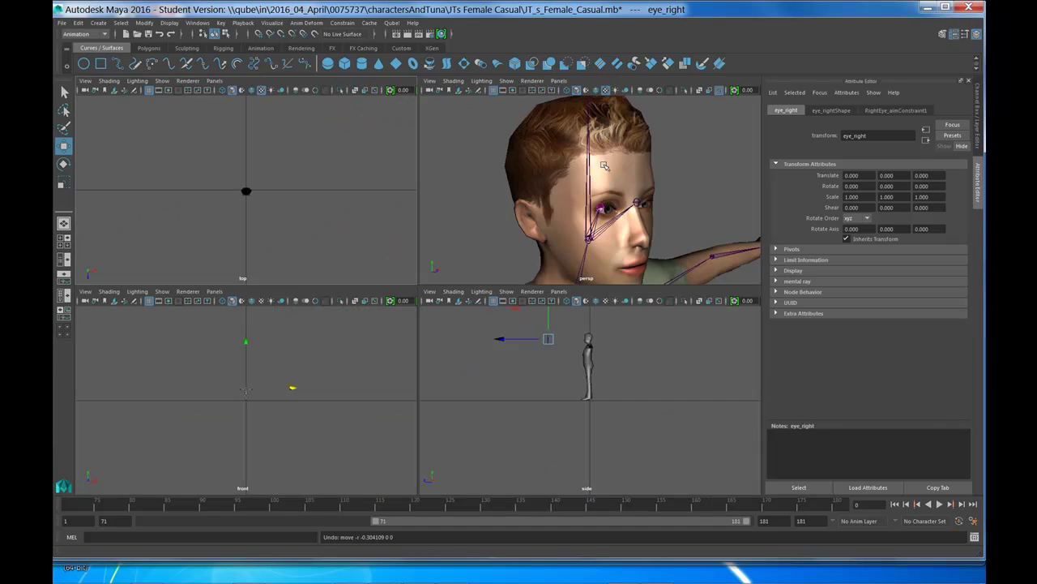
# - Tumble and track the persp view to frame the face and both eyes head-on
pyautogui.moveTo(600, 210)
pyautogui.keyDown('alt'); pyautogui.mouseDown()
pyautogui.moveTo(618, 210)
pyautogui.moveTo(606, 209)
pyautogui.mouseUp(); pyautogui.keyUp('alt')
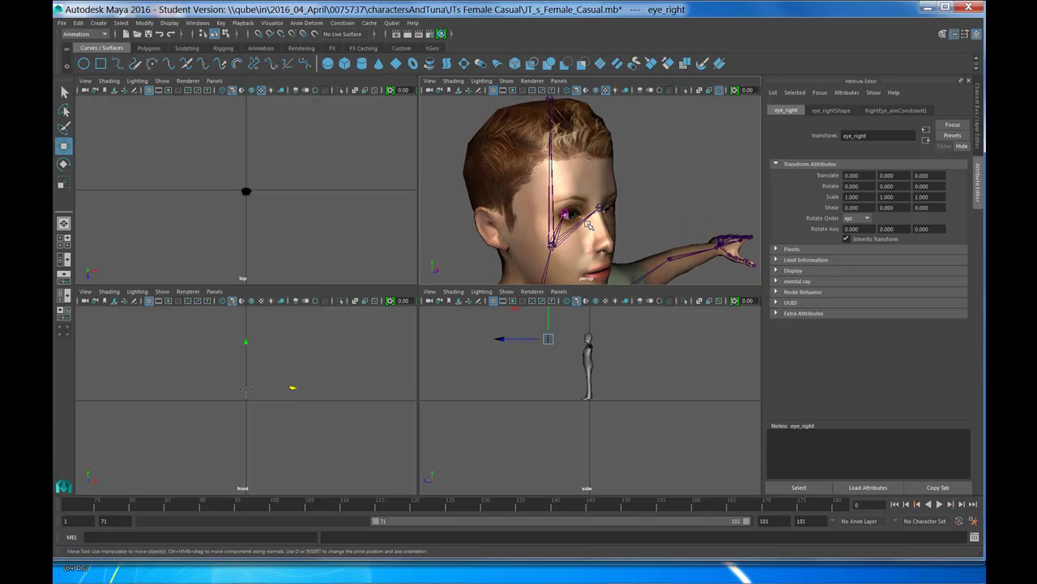
pyautogui.scroll(2, 605, 243)
pyautogui.scroll(-5, 606, 241)
pyautogui.scroll(5, 606, 241)
pyautogui.scroll(-2, 609, 240)
pyautogui.keyDown('alt'); pyautogui.moveTo(609, 239); pyautogui.dragTo(640, 218); pyautogui.keyUp('alt')
pyautogui.keyDown('alt'); pyautogui.moveTo(640, 217); pyautogui.dragTo(579, 219, button='middle'); pyautogui.keyUp('alt')
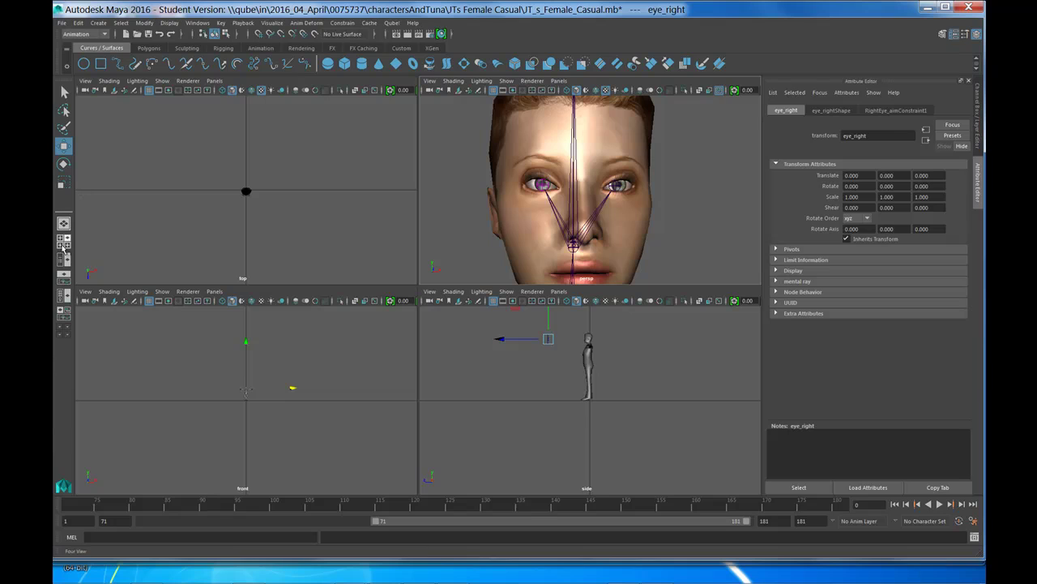
# - Show the Outliner in the front-view pane and duplicate the persp camera
pyautogui.click(215, 292)
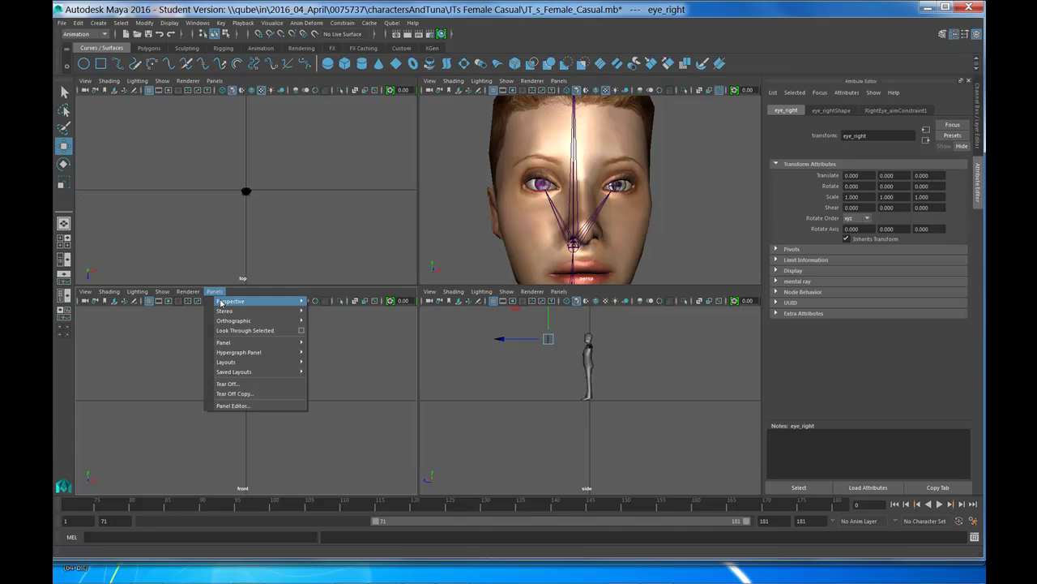
pyautogui.moveTo(267, 343)
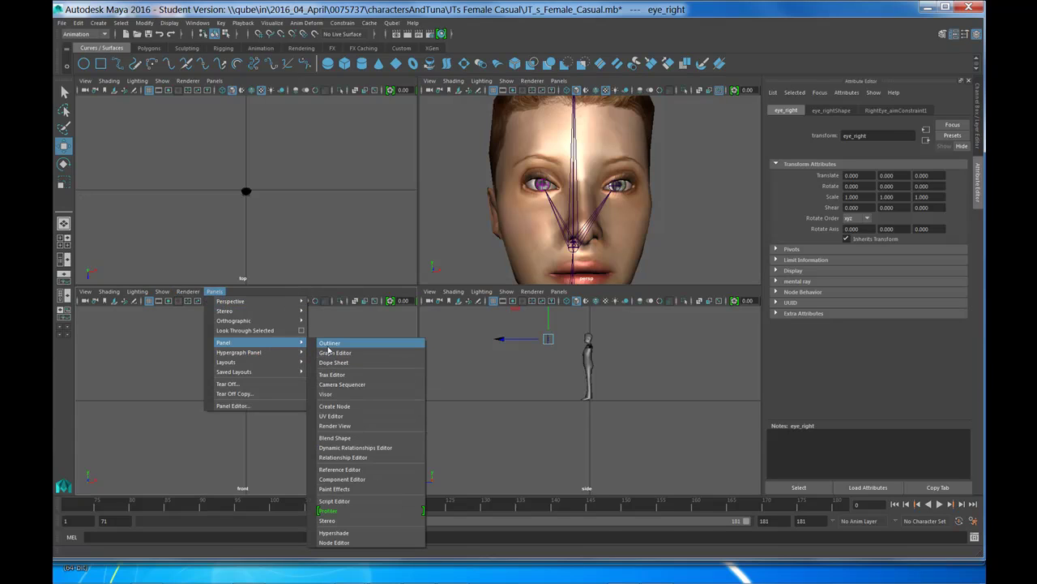
pyautogui.click(328, 344)
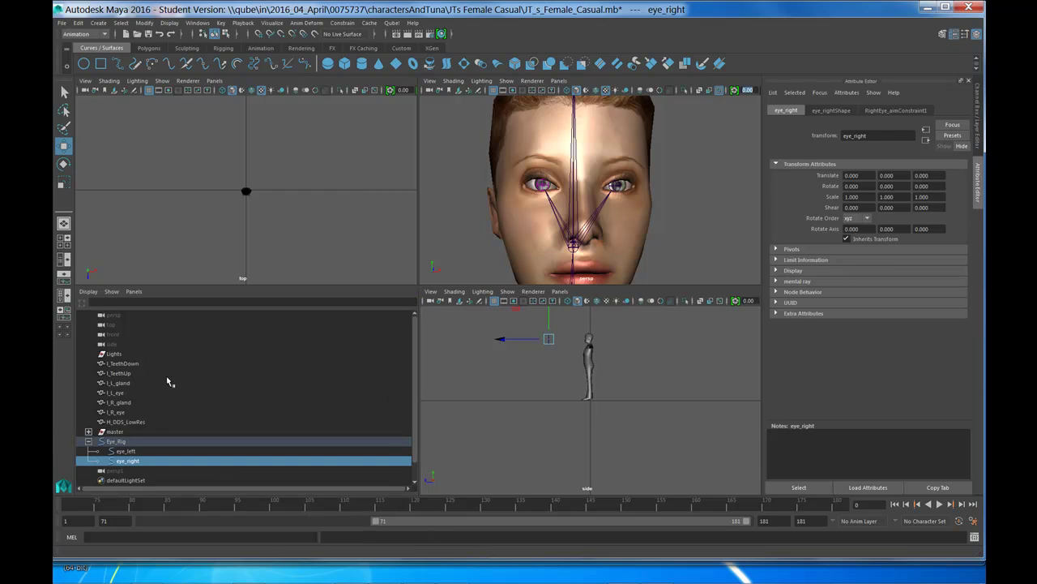
pyautogui.click(122, 316)
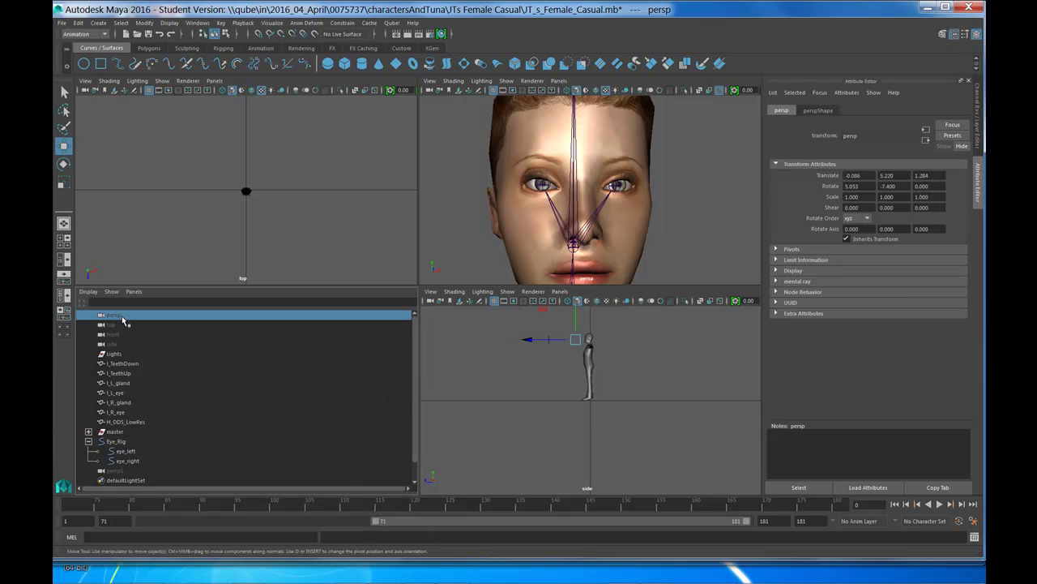
pyautogui.hotkey('ctrl', 'd')
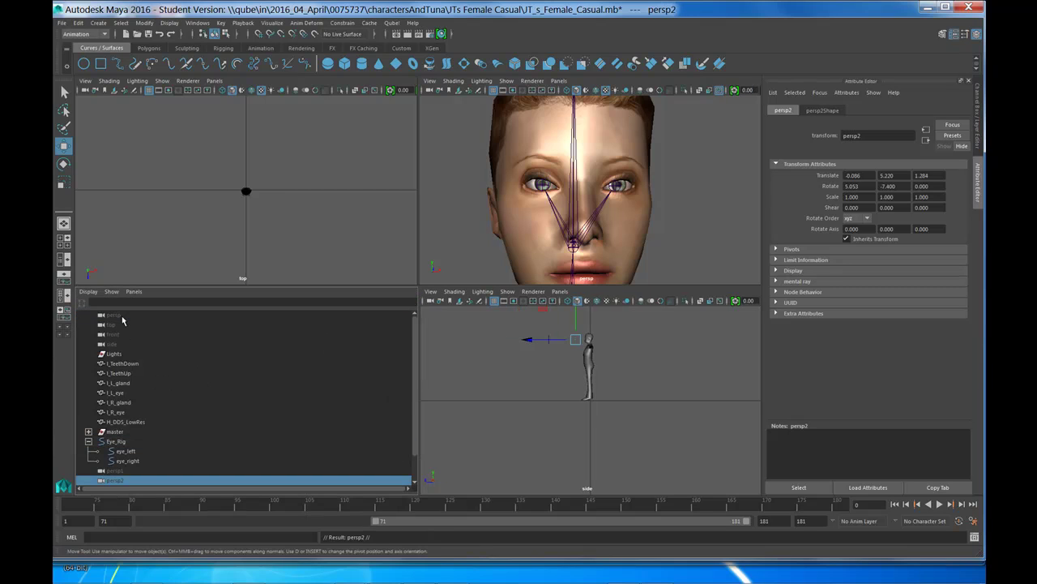
# - Look through the persp2 camera in the top-left pane and dolly out around the character
pyautogui.click(215, 81)
pyautogui.moveTo(239, 91)
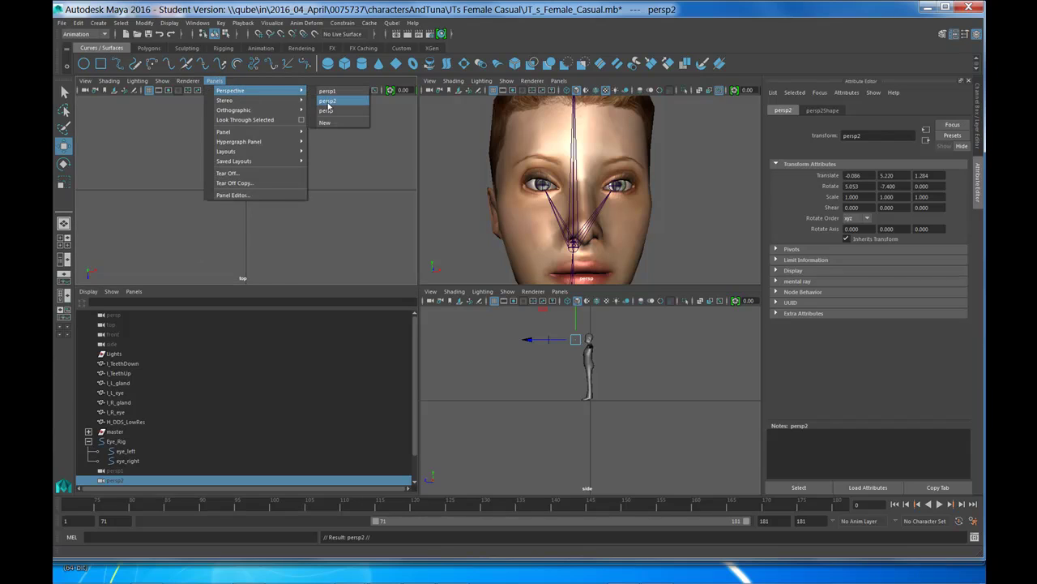
pyautogui.click(328, 102)
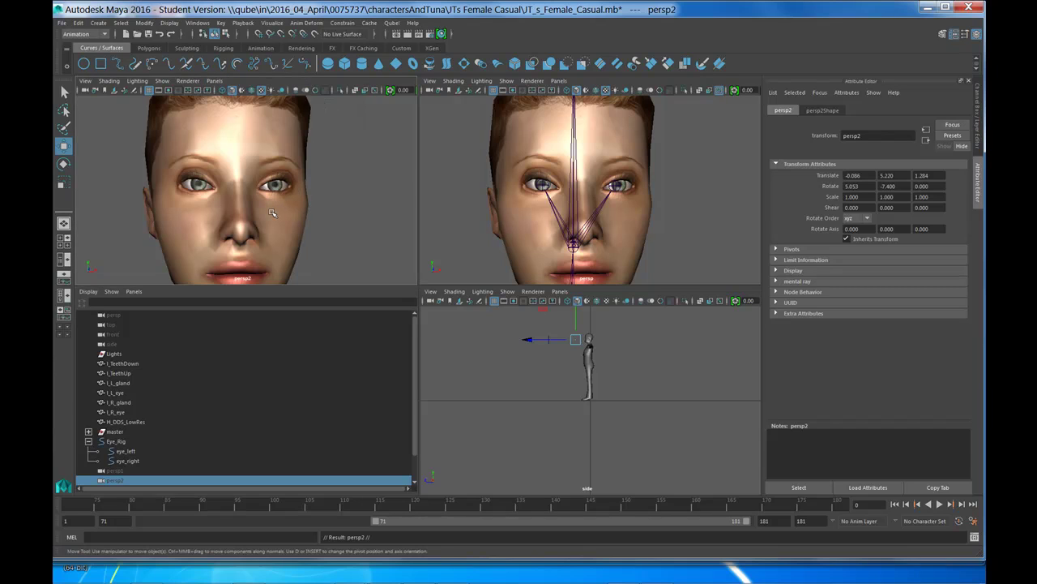
pyautogui.scroll(-10, 272, 212)
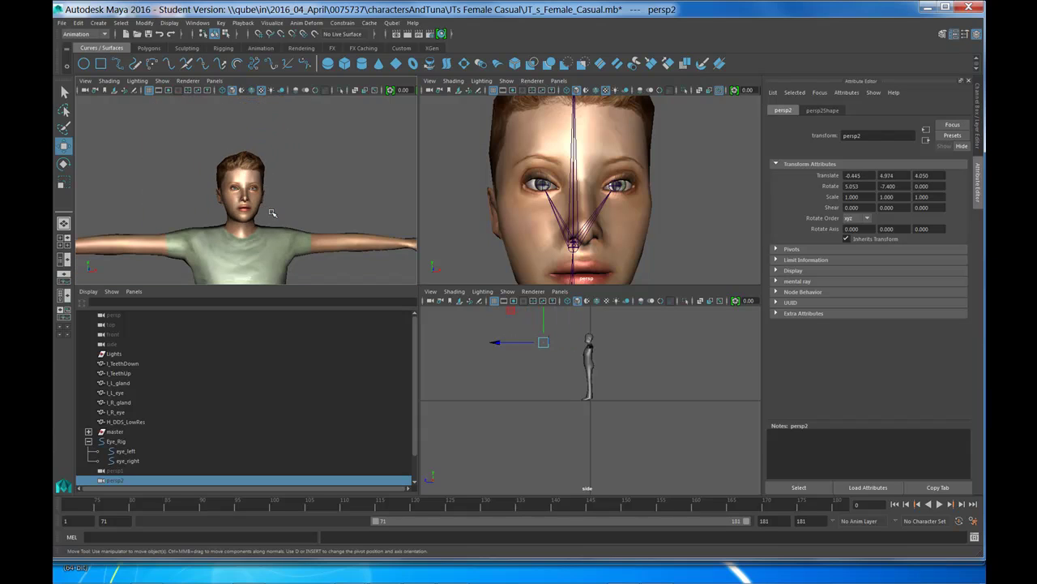
pyautogui.scroll(-5, 271, 210)
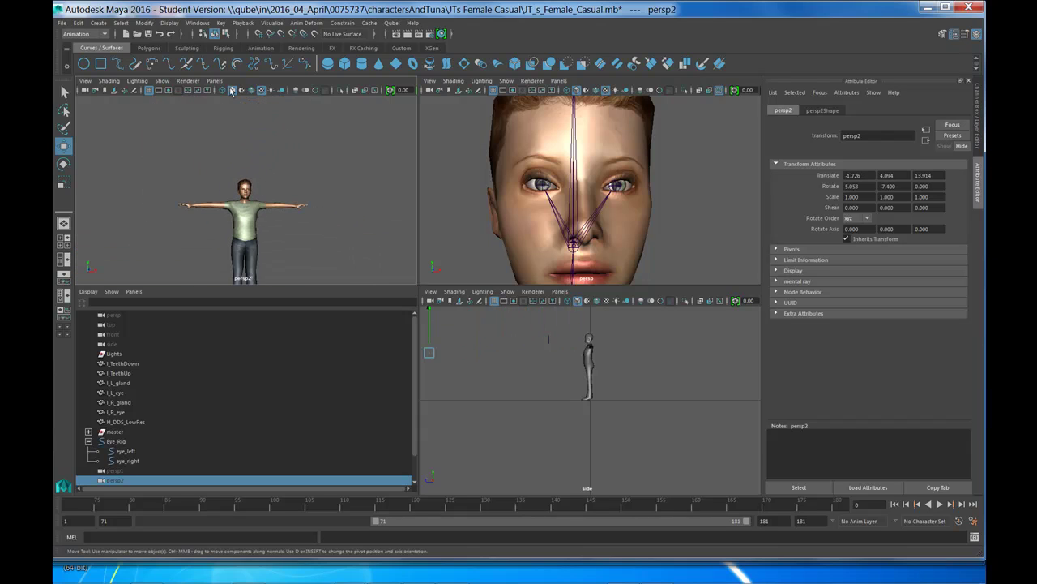
pyautogui.keyDown('alt'); pyautogui.moveTo(256, 227); pyautogui.dragTo(284, 229); pyautogui.keyUp('alt')
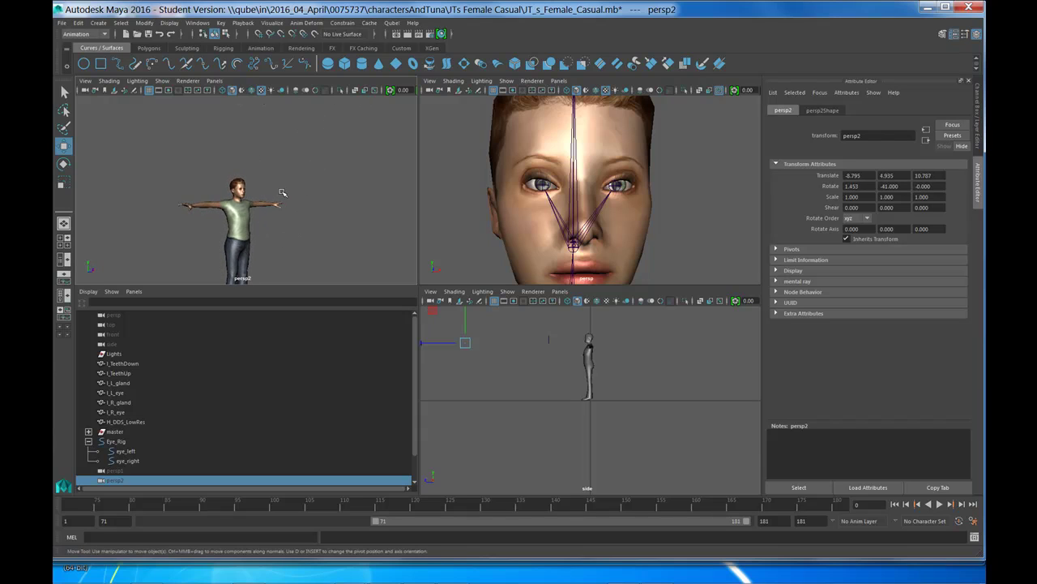
pyautogui.scroll(5, 283, 192)
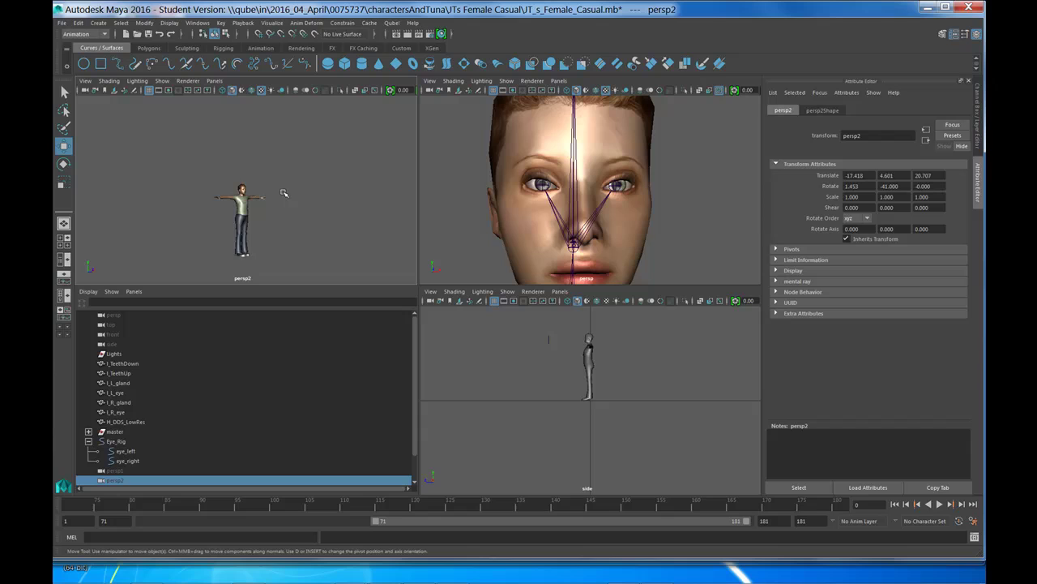
# - Set Show to All in that view, orbit the camera, and select the Eye_Rig circle
pyautogui.click(162, 81)
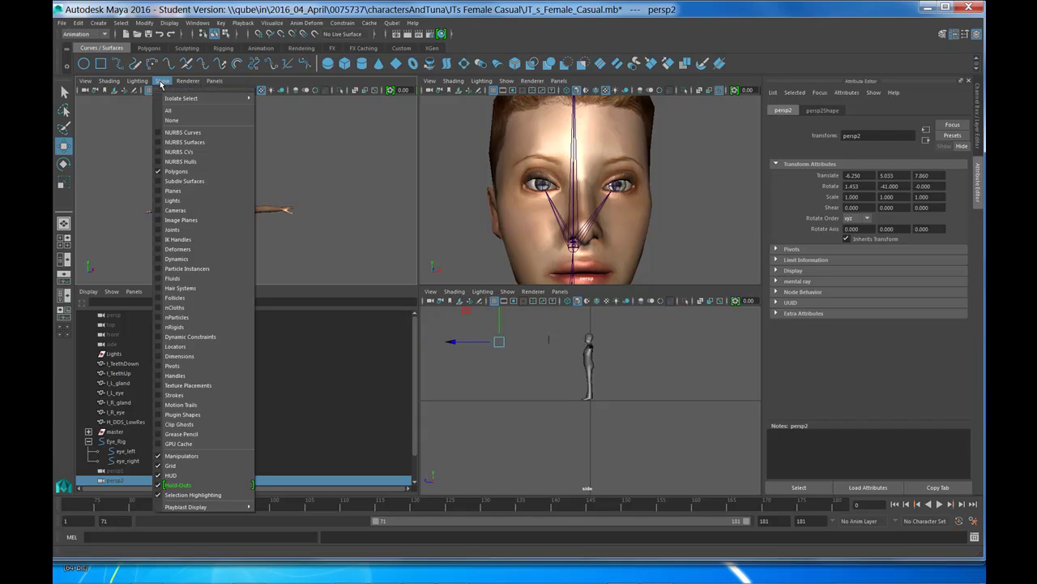
pyautogui.click(188, 112)
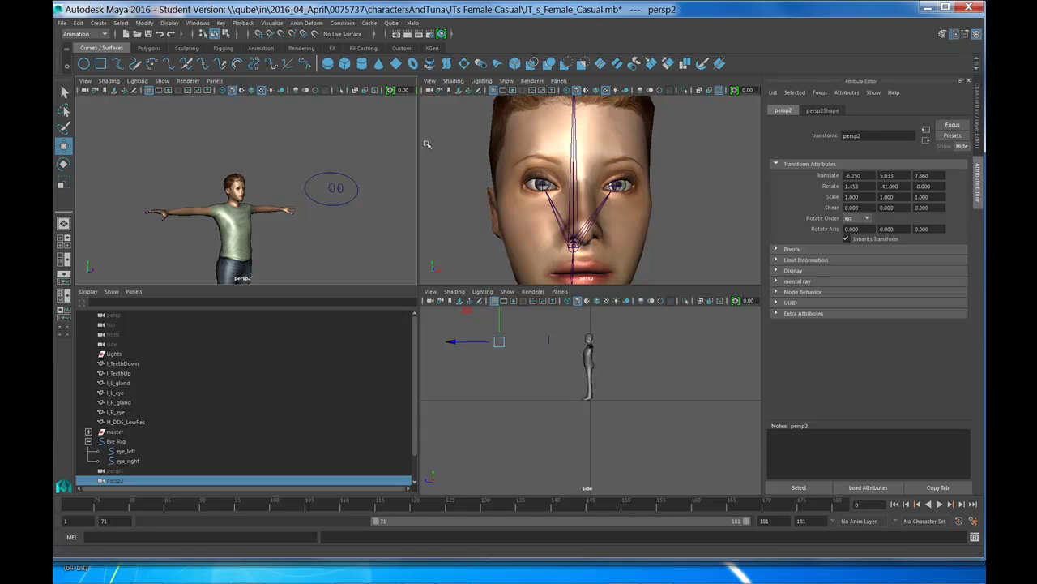
pyautogui.keyDown('alt'); pyautogui.moveTo(326, 225); pyautogui.dragTo(308, 230); pyautogui.keyUp('alt')
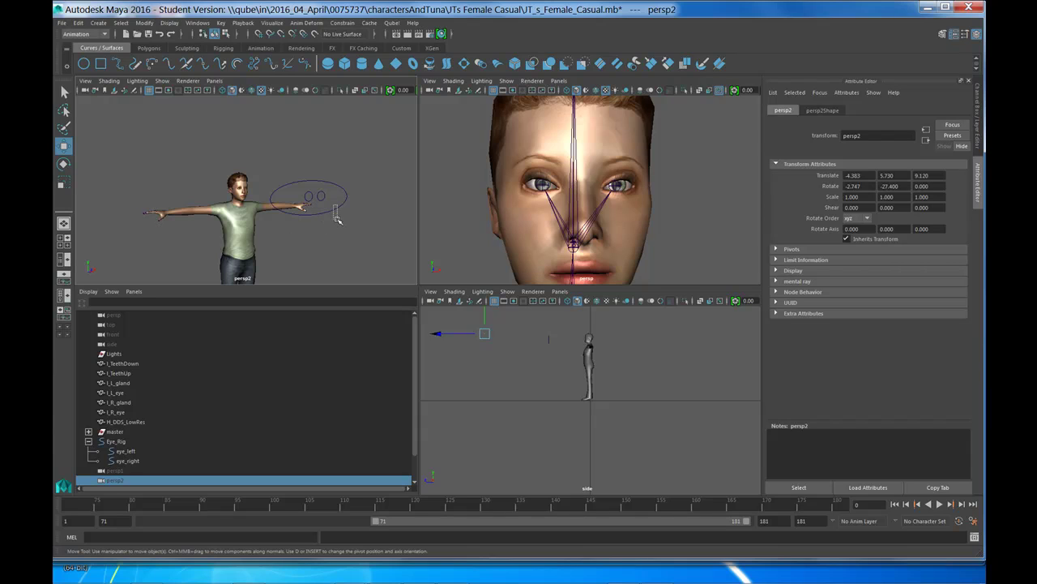
pyautogui.moveTo(338, 220); pyautogui.dragTo(339, 220)
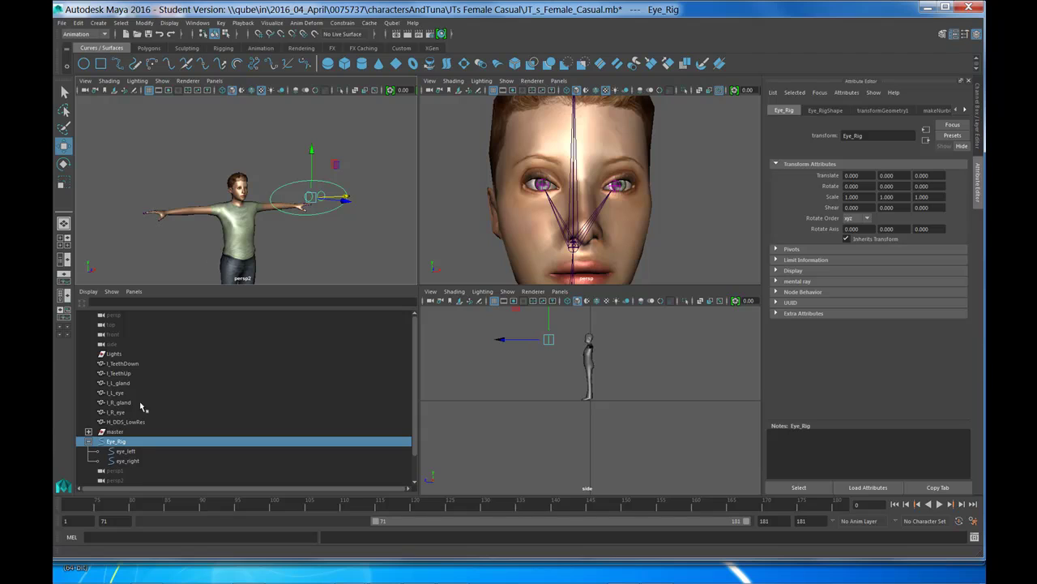
# - Start the playback range at frame 1 and undo Eye_Rig's sideways test move
pyautogui.moveTo(353, 197); pyautogui.dragTo(315, 208)
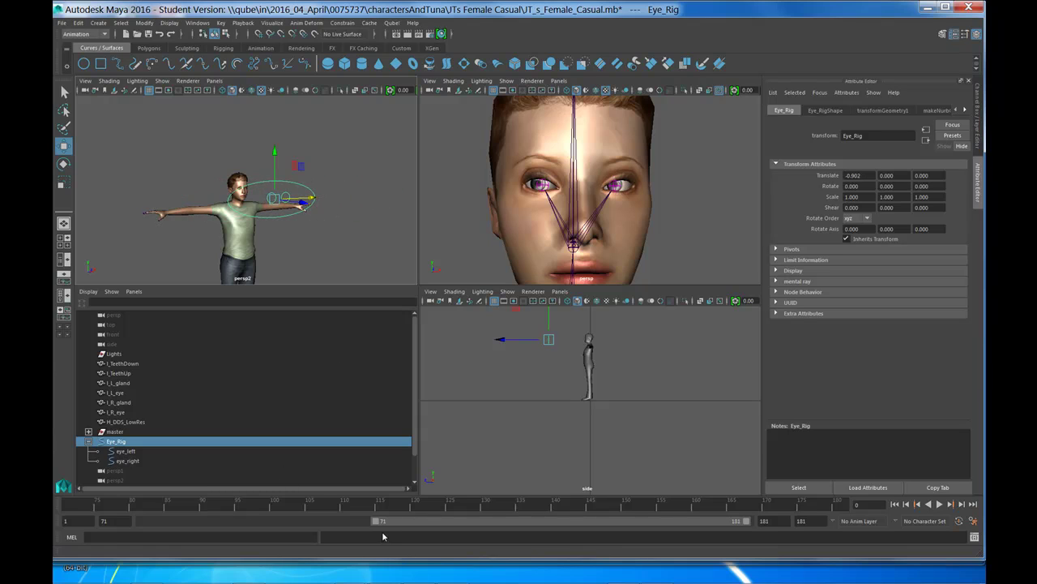
pyautogui.moveTo(377, 521); pyautogui.dragTo(142, 521)
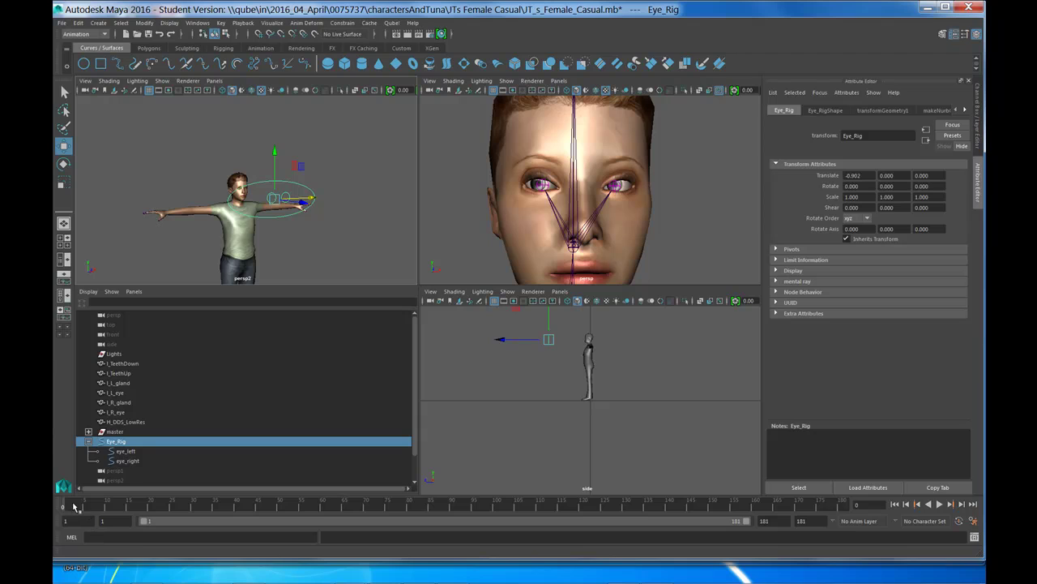
pyautogui.hotkey('alt', 'v')
pyautogui.click(62, 507)
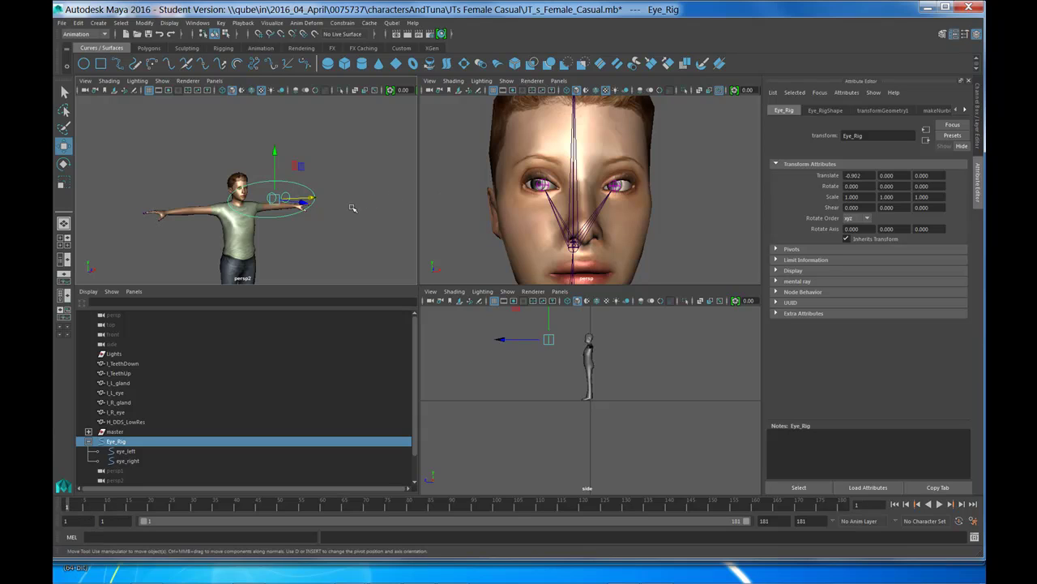
pyautogui.hotkey('ctrl', 'z')
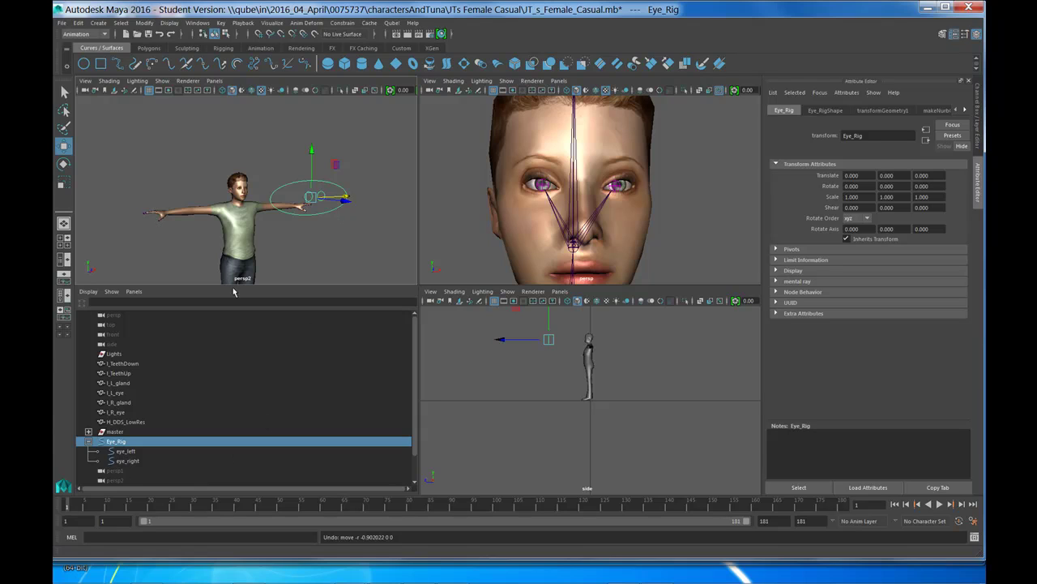
# - Key Eye_Rig at frame 1 and at a shifted X position at frame 68, then play it back
pyautogui.press('s')
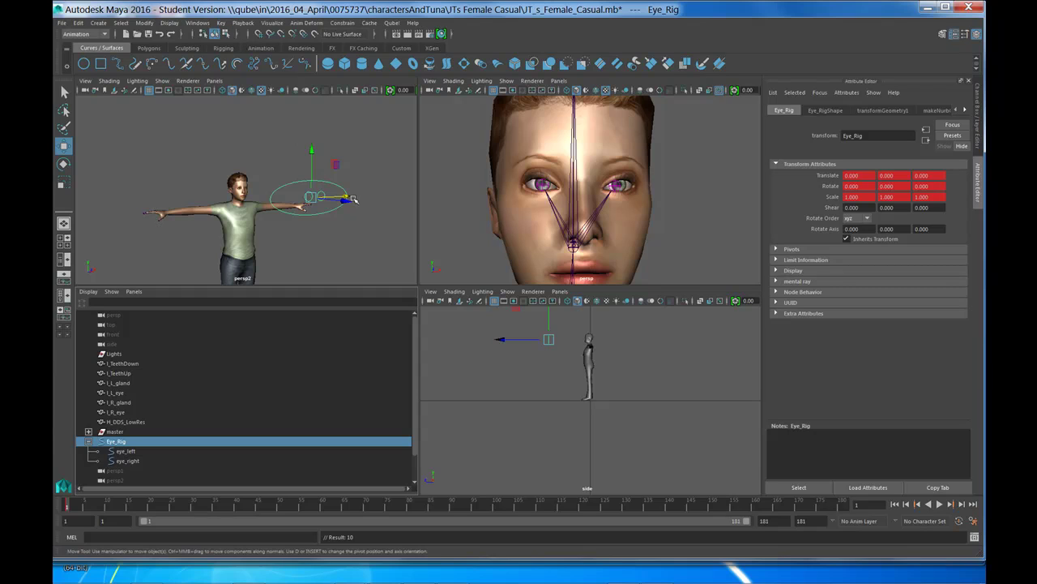
pyautogui.moveTo(349, 197); pyautogui.dragTo(308, 180)
pyautogui.click(357, 506)
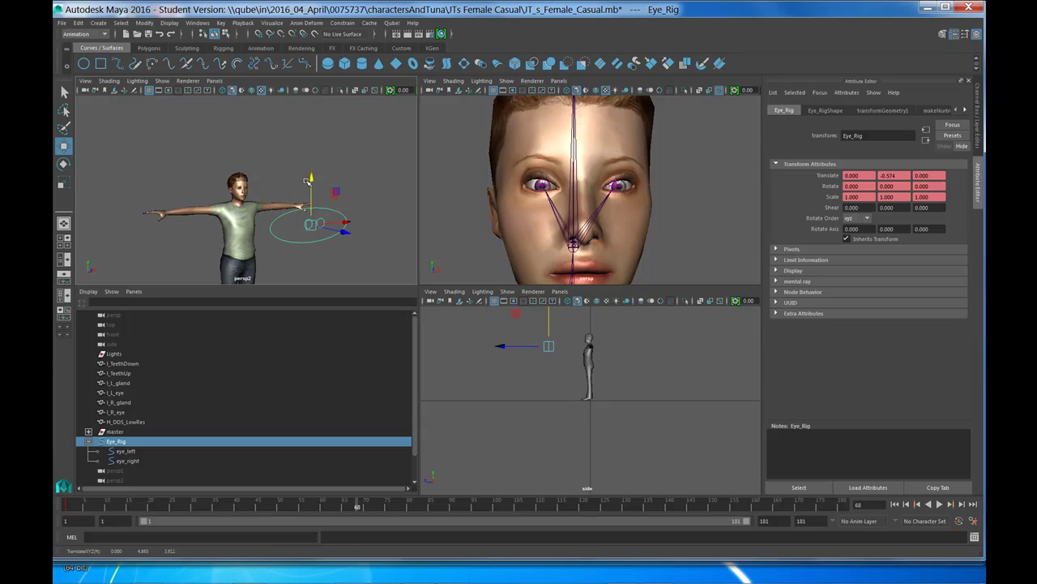
pyautogui.press('s')
pyautogui.click(895, 504)
pyautogui.click(940, 504)
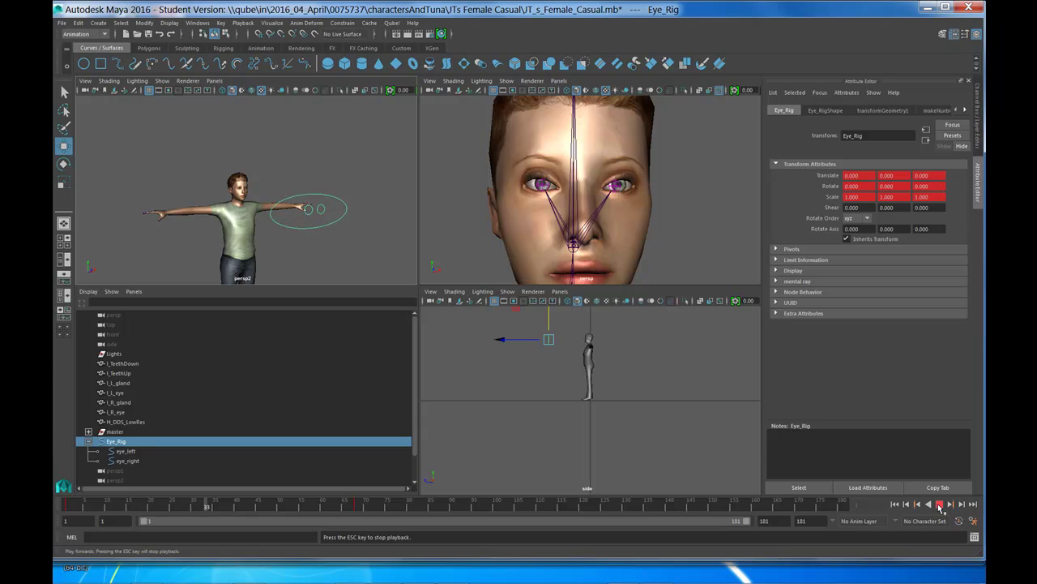
pyautogui.press('Escape')
# - Replay the test animation from frame 1 with Eye_Rig deselected
pyautogui.click(684, 135)
pyautogui.click(895, 504)
pyautogui.click(940, 504)
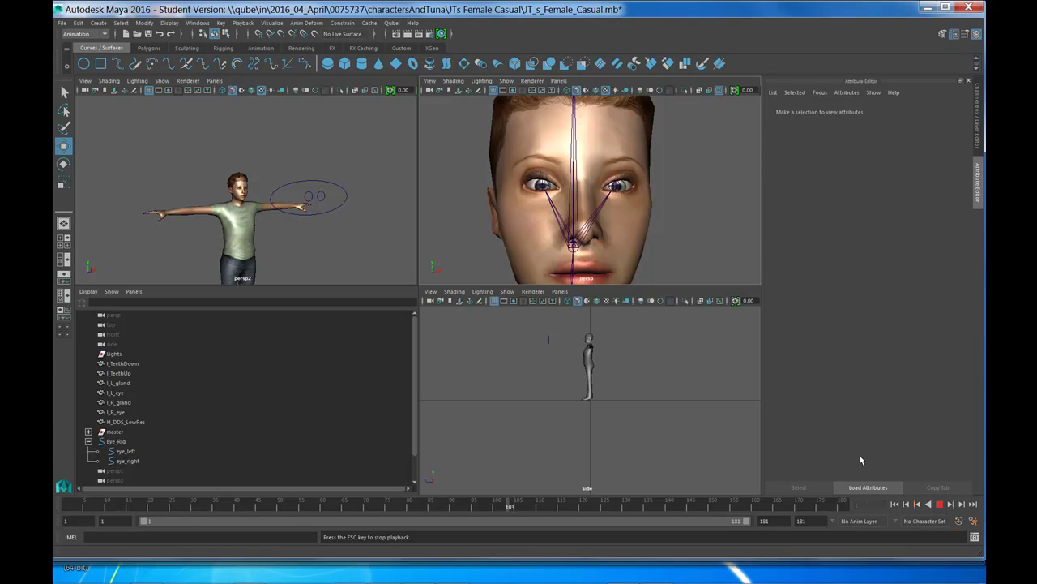
pyautogui.click(941, 504)
pyautogui.click(894, 504)
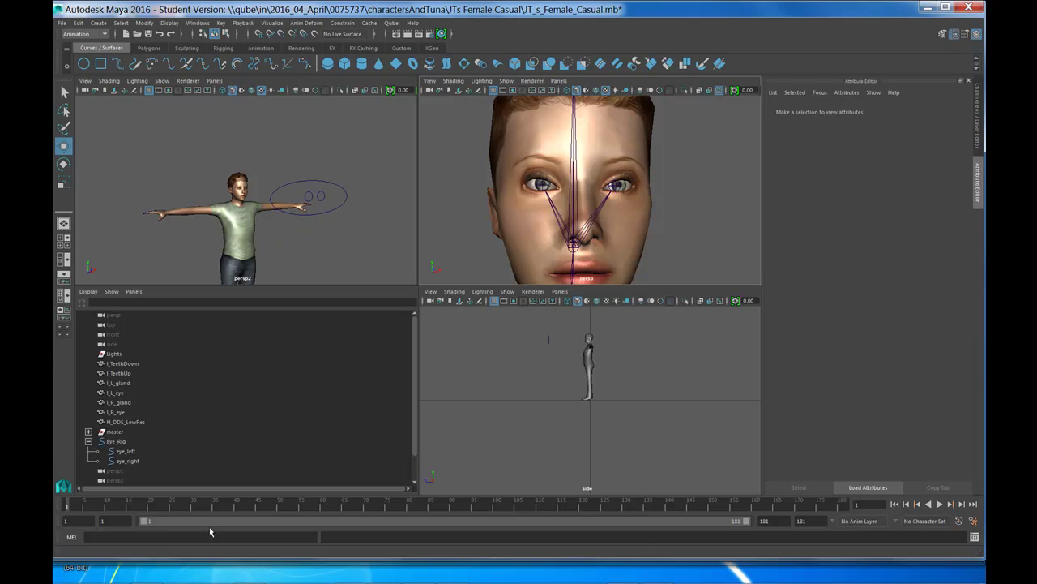
# - Remove Eye_Rig's test keys and set a translate-only key at frame 1 reading 0, 0, 0
pyautogui.click(347, 200)
pyautogui.hotkey('ctrl', 'z')
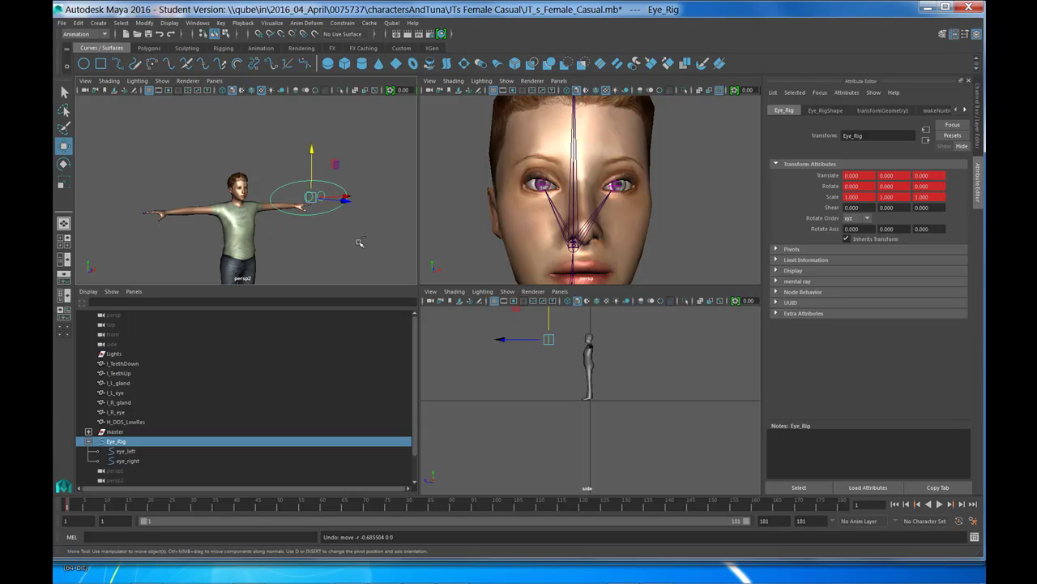
pyautogui.hotkey('ctrl', 'z')
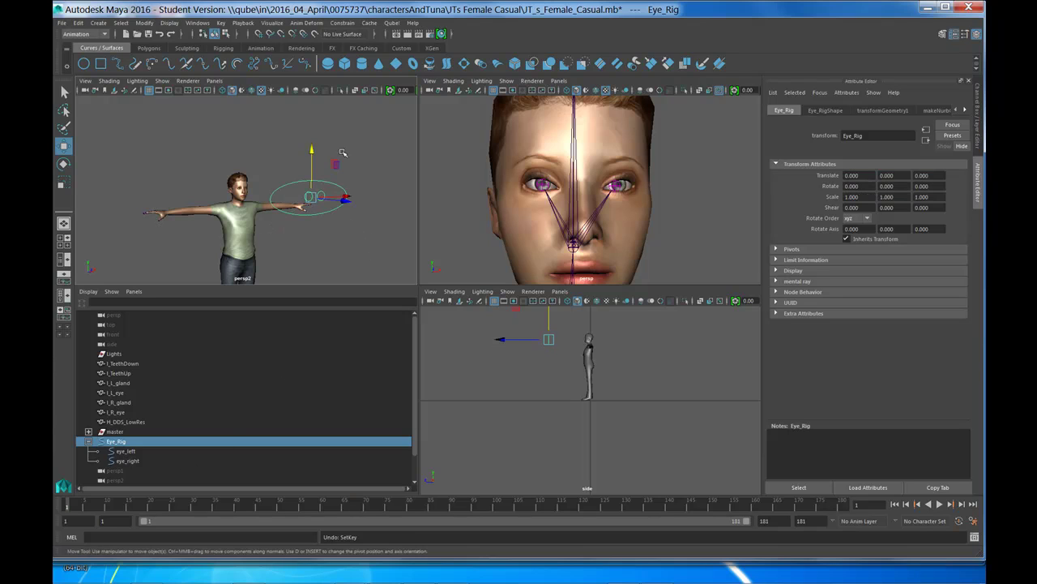
pyautogui.click(219, 24)
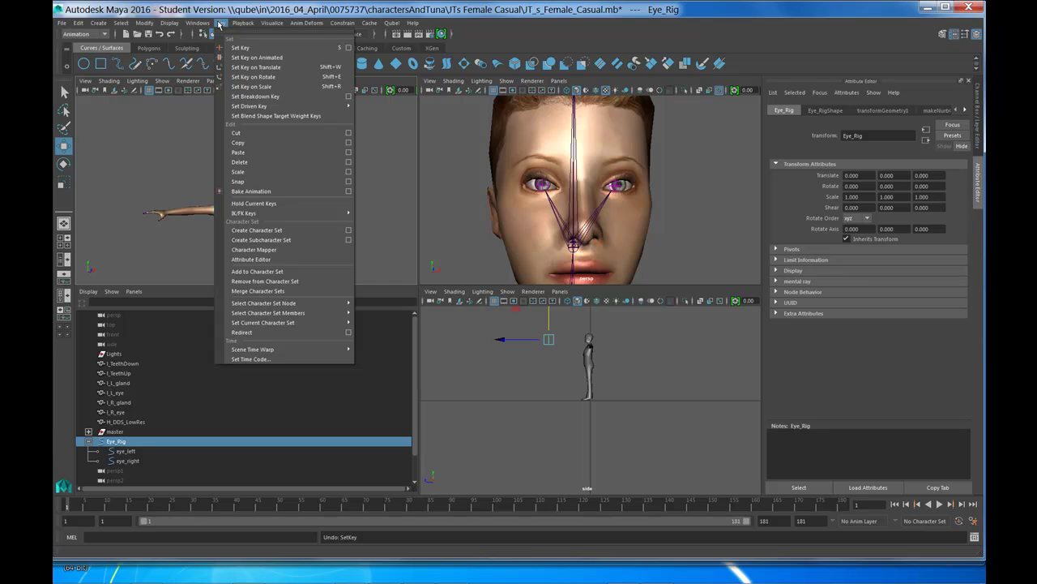
pyautogui.click(237, 67)
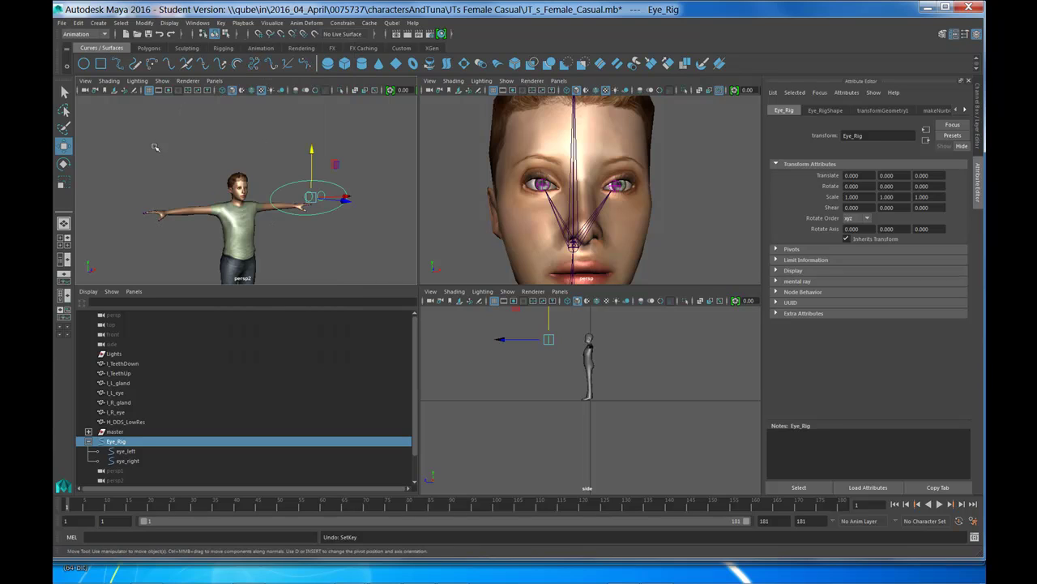
# - Expand master > Reference > Hips > Spine > Spine1 > Spine2 > Neck > Head to reveal HeadEnd
pyautogui.click(89, 431)
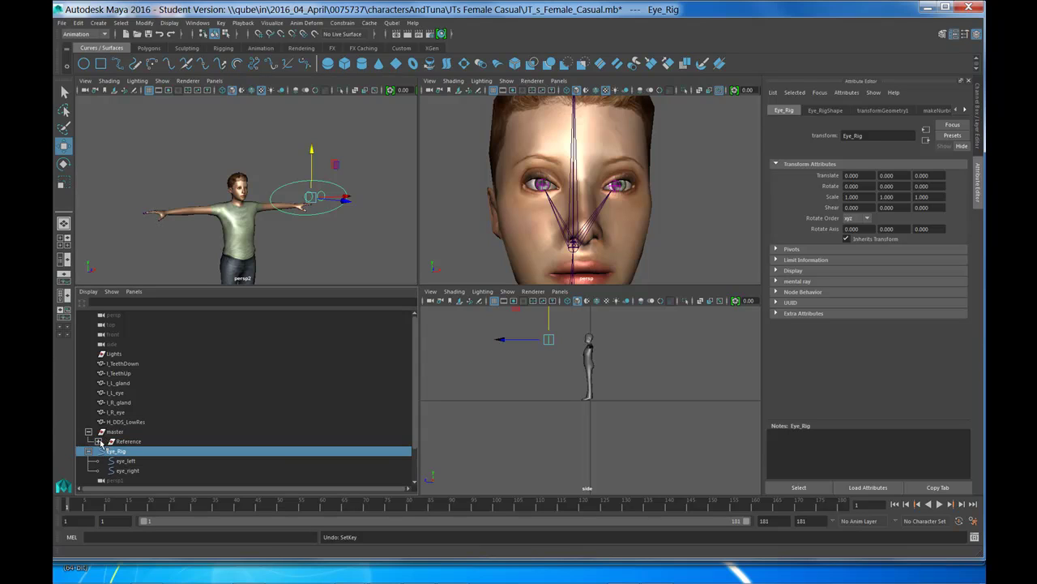
pyautogui.click(98, 441)
pyautogui.scroll(-2, 139, 447)
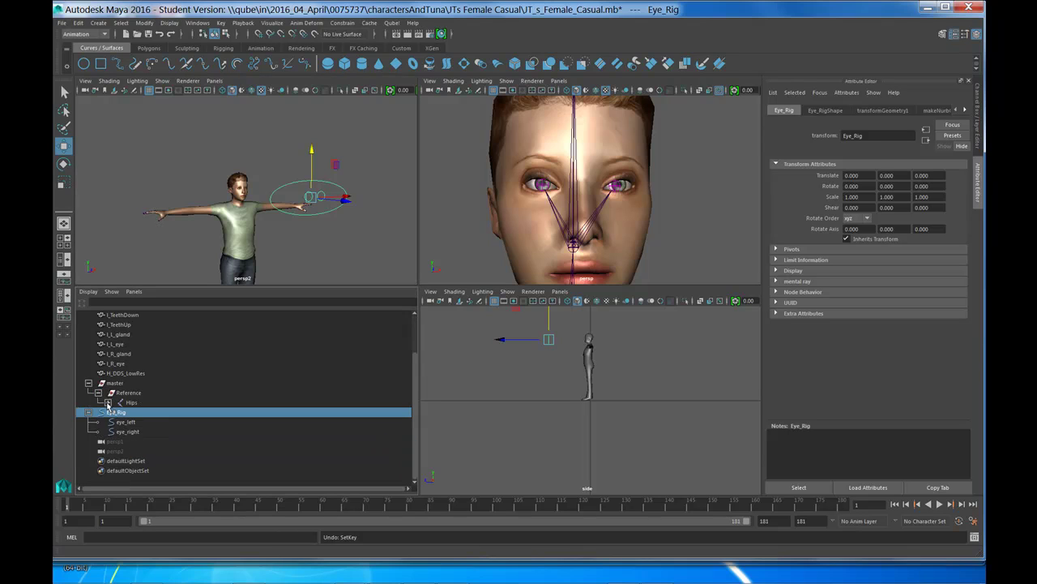
pyautogui.click(108, 402)
pyautogui.click(117, 412)
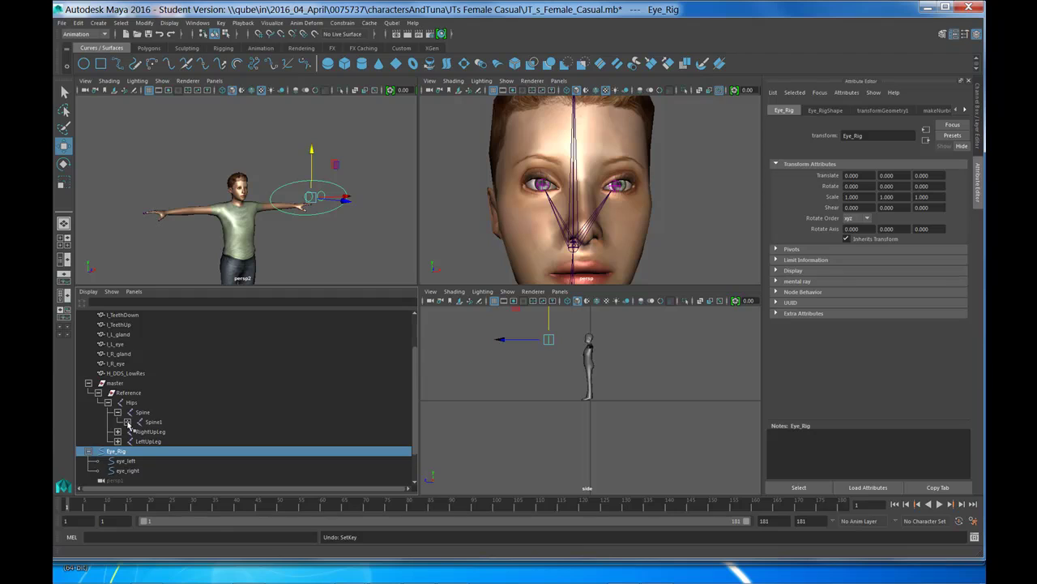
pyautogui.click(127, 421)
pyautogui.click(137, 431)
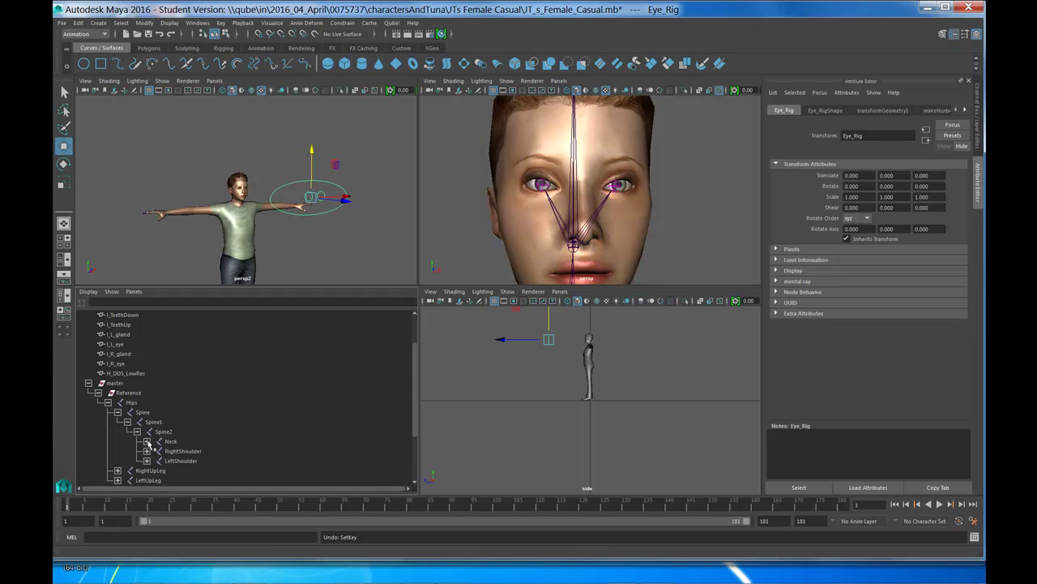
pyautogui.click(147, 441)
pyautogui.click(157, 450)
pyautogui.click(190, 460)
# - Drag Eye_Rig onto HeadEnd to make it a child, confirm it, and select Spine1
pyautogui.scroll(-4, 223, 442)
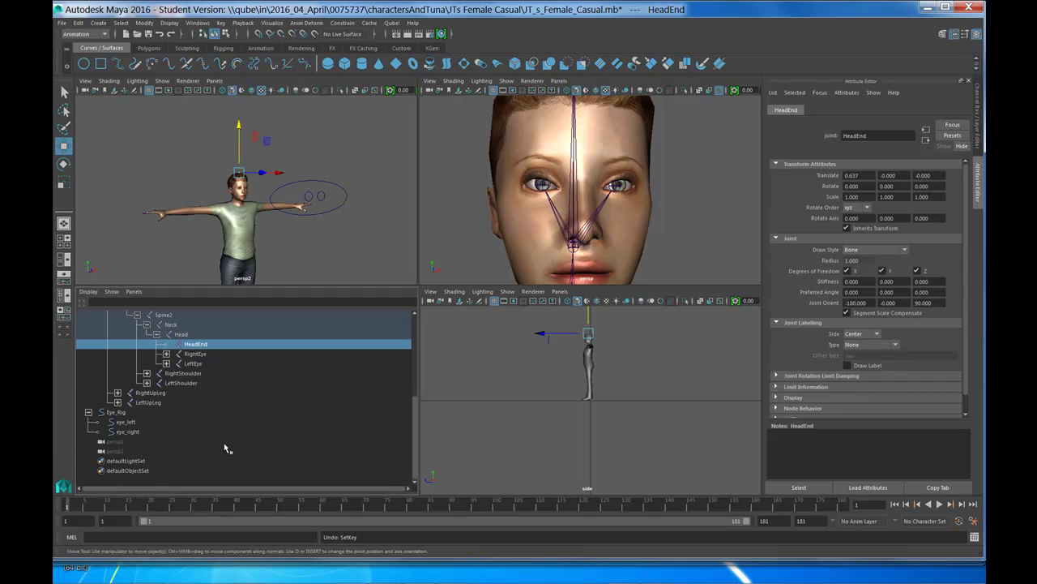
pyautogui.click(116, 412)
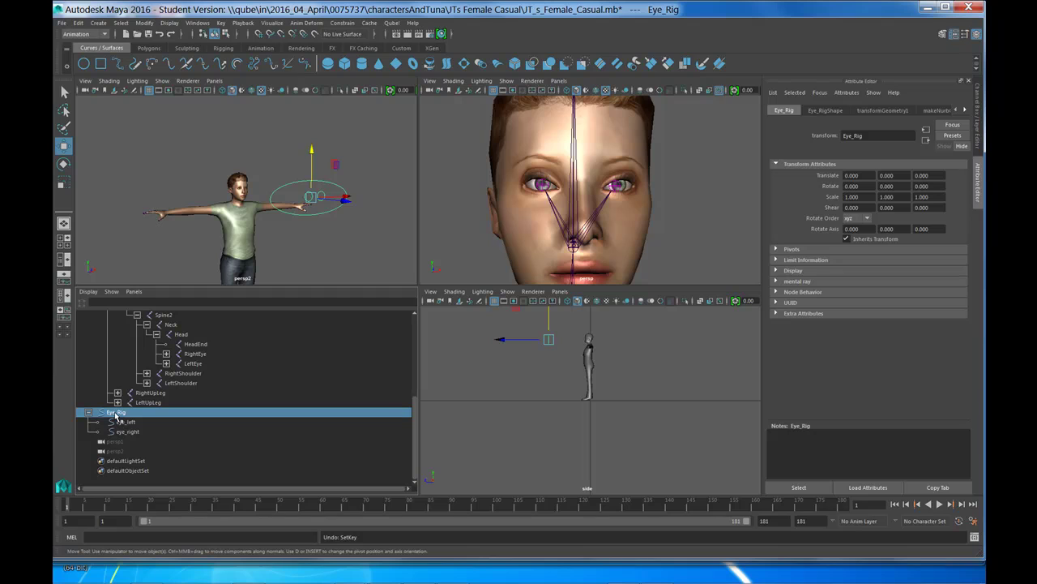
pyautogui.moveTo(115, 415); pyautogui.dragTo(204, 340, button='middle')
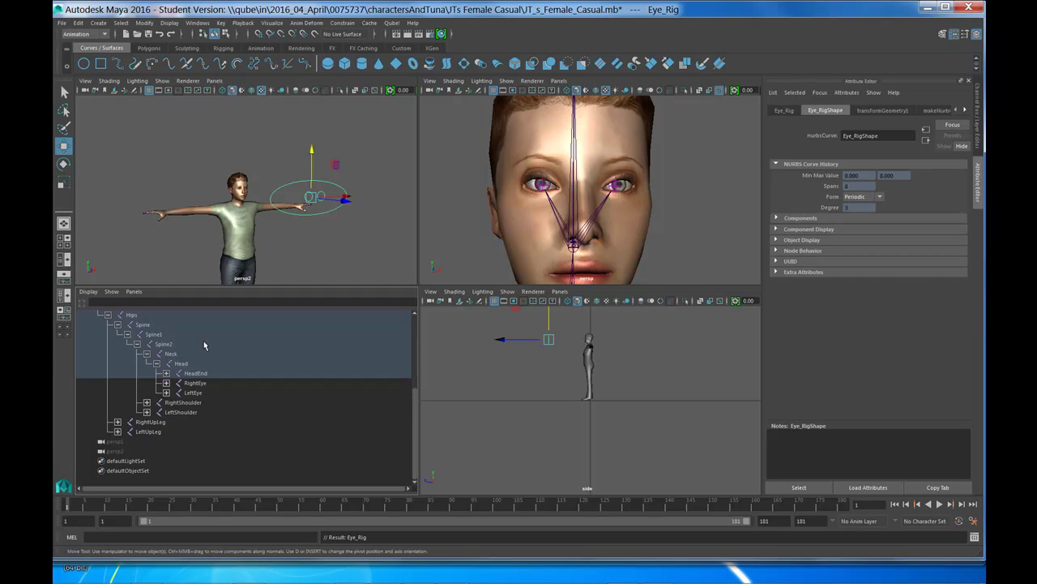
pyautogui.click(166, 373)
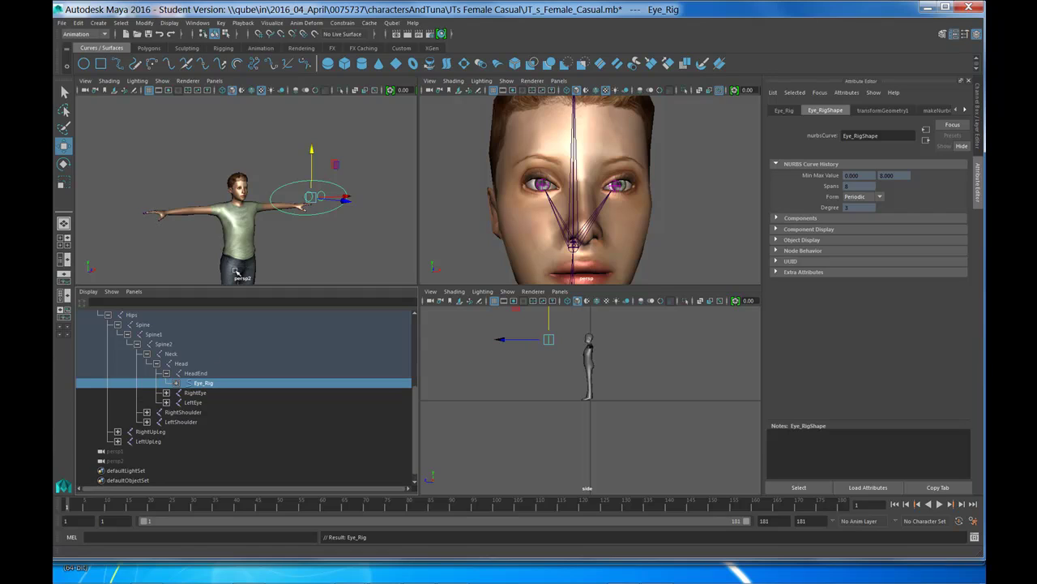
pyautogui.click(154, 334)
# - Test-rotate Spine1 to turn the upper body, then undo the rotation
pyautogui.click(64, 164)
pyautogui.moveTo(251, 217); pyautogui.dragTo(243, 264)
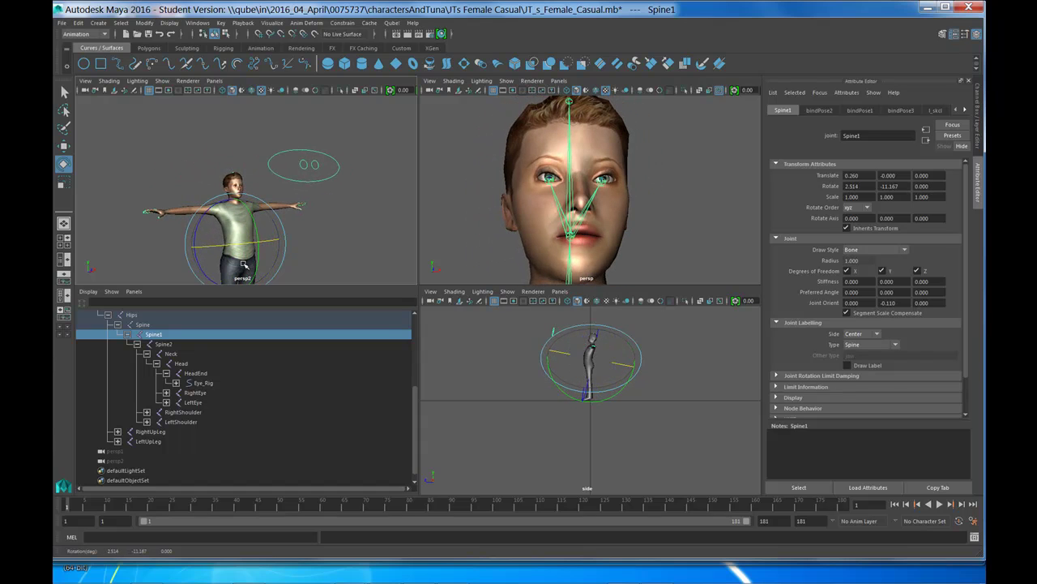
pyautogui.hotkey('ctrl', 'z')
pyautogui.hotkey('ctrl', 'z')
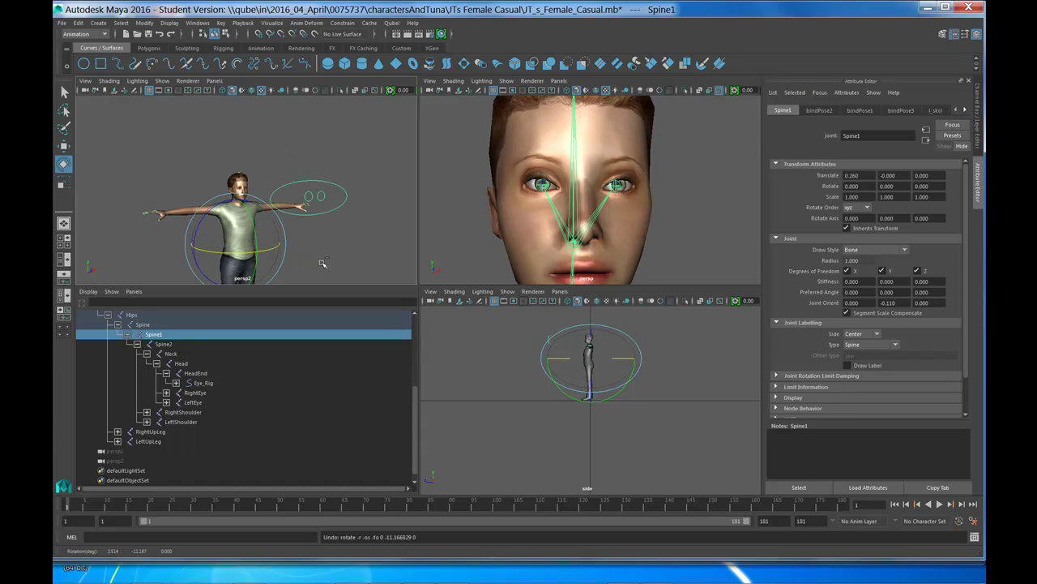
# - Select eye_left, test-move it along X and Y, then undo the move
pyautogui.click(325, 197)
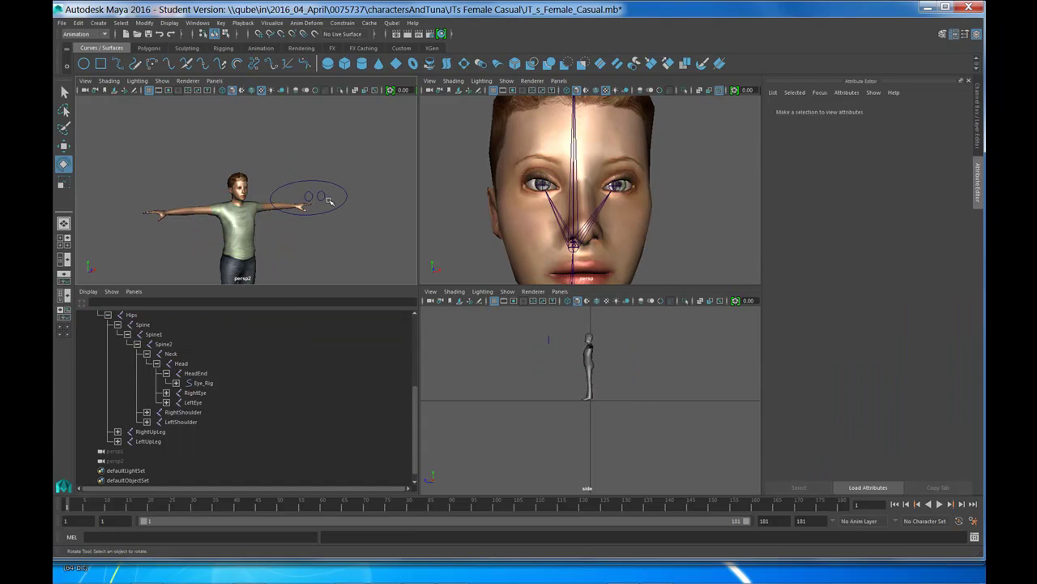
pyautogui.click(323, 200)
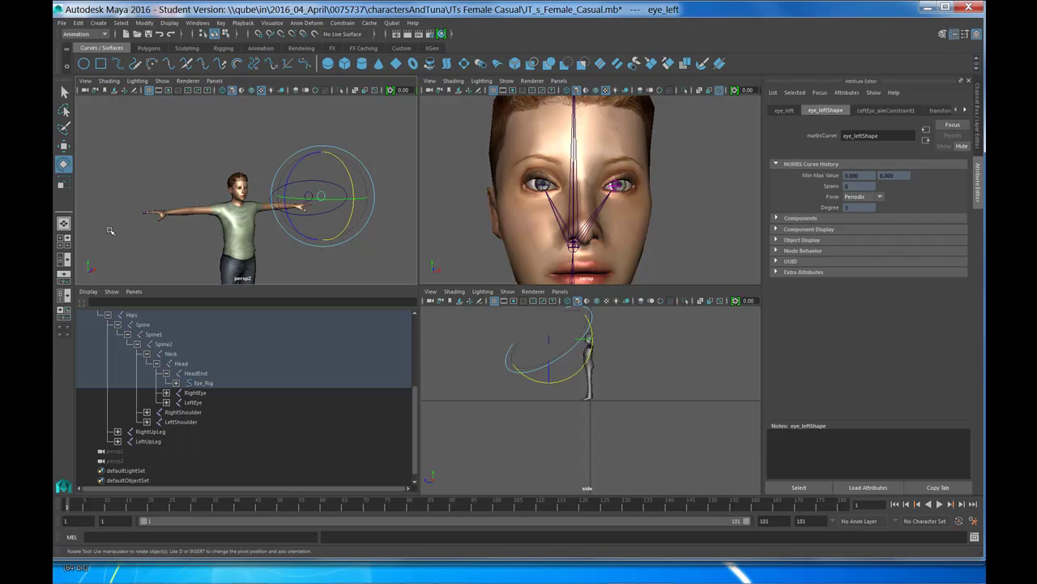
pyautogui.press('w')
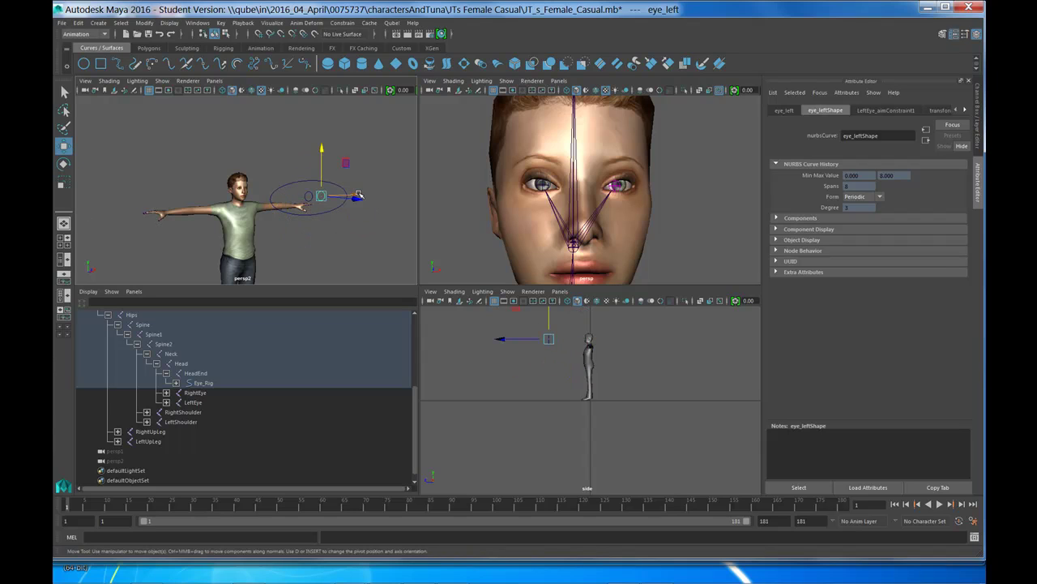
pyautogui.moveTo(364, 193); pyautogui.dragTo(342, 194)
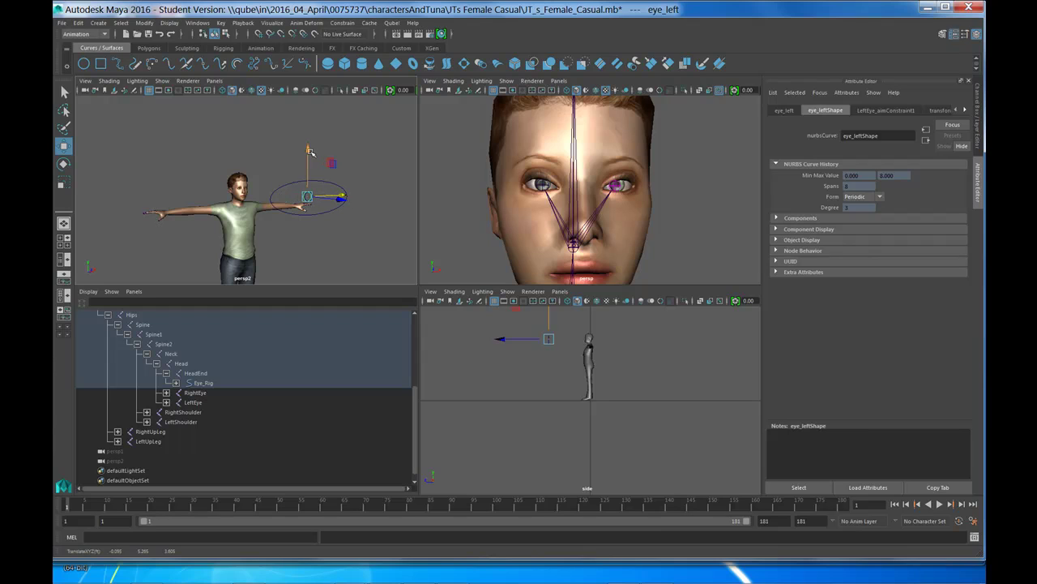
pyautogui.moveTo(309, 154); pyautogui.dragTo(311, 165)
pyautogui.hotkey('ctrl', 'z')
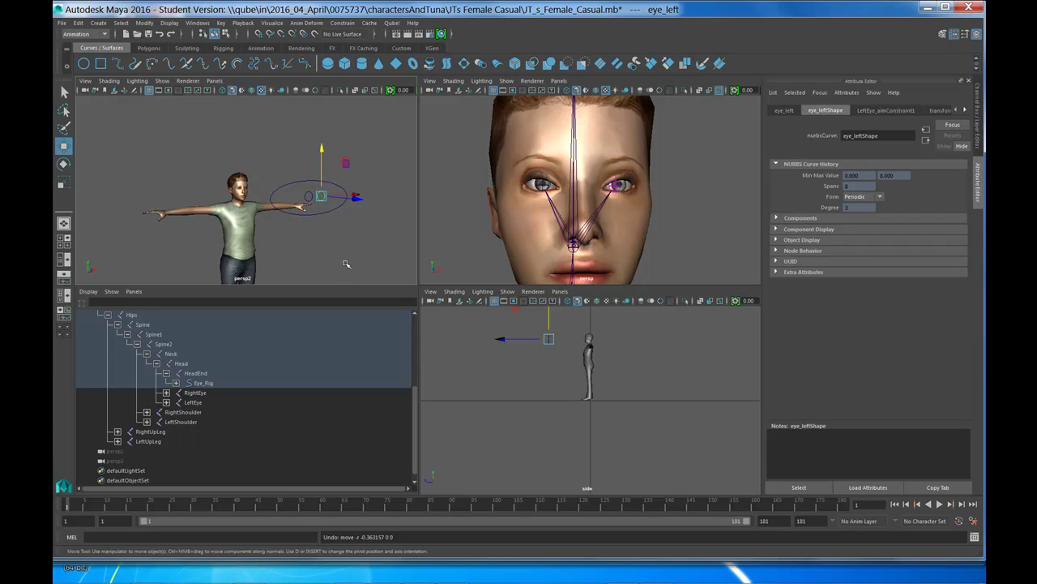
pyautogui.keyDown('alt'); pyautogui.moveTo(359, 255); pyautogui.dragTo(217, 353); pyautogui.keyUp('alt')
pyautogui.scroll(5, 146, 346)
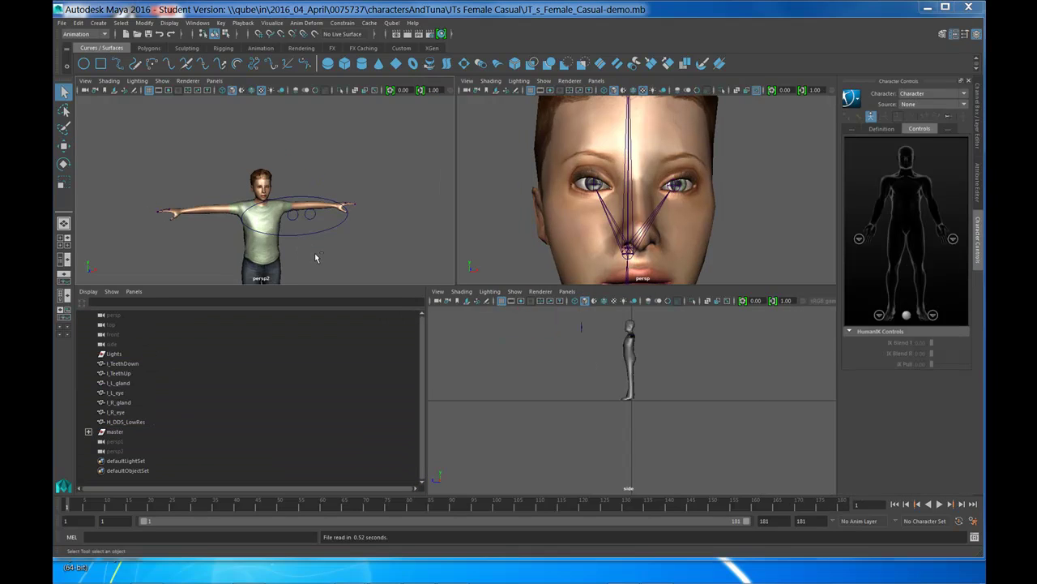
# - Select l_TeethDown through master in the Outliner
pyautogui.keyDown('alt'); pyautogui.moveTo(312, 259); pyautogui.dragTo(349, 243); pyautogui.keyUp('alt')
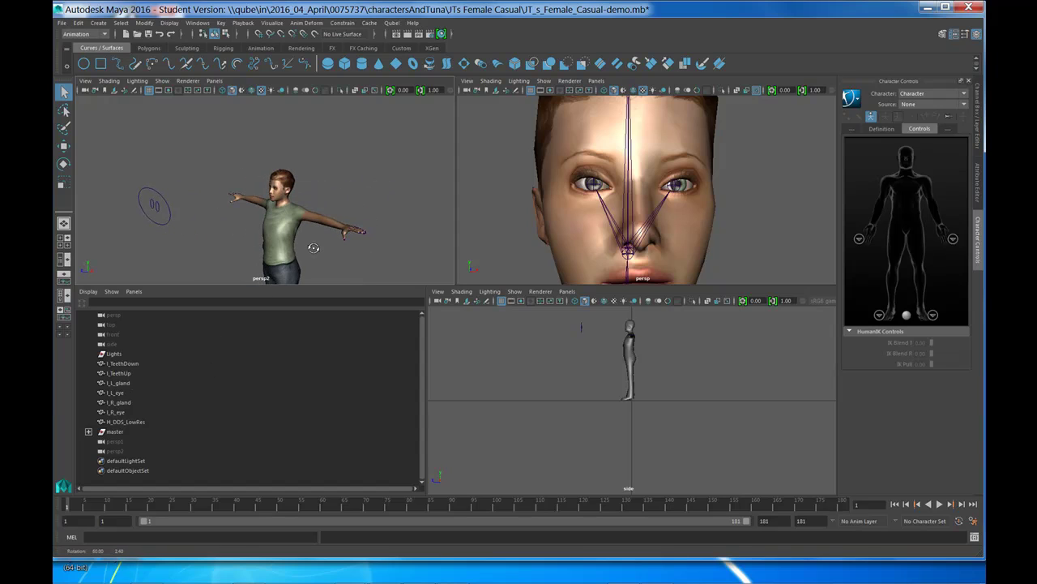
pyautogui.click(120, 363)
pyautogui.keyDown('shift'); pyautogui.click(117, 431); pyautogui.keyUp('shift')
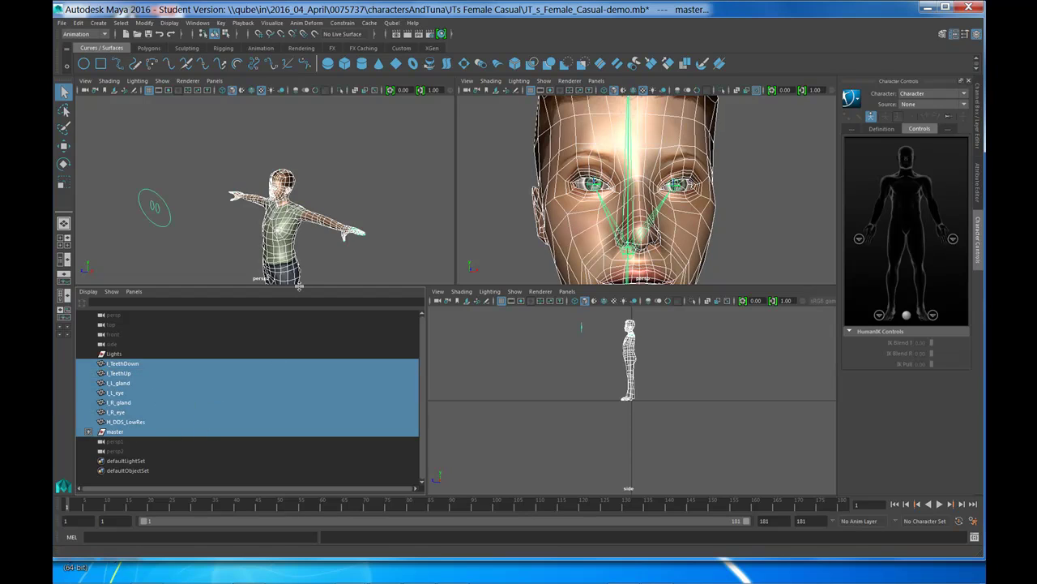
# - Bring up the Import browser on the Maya Mocap Examples folder
pyautogui.click(62, 23)
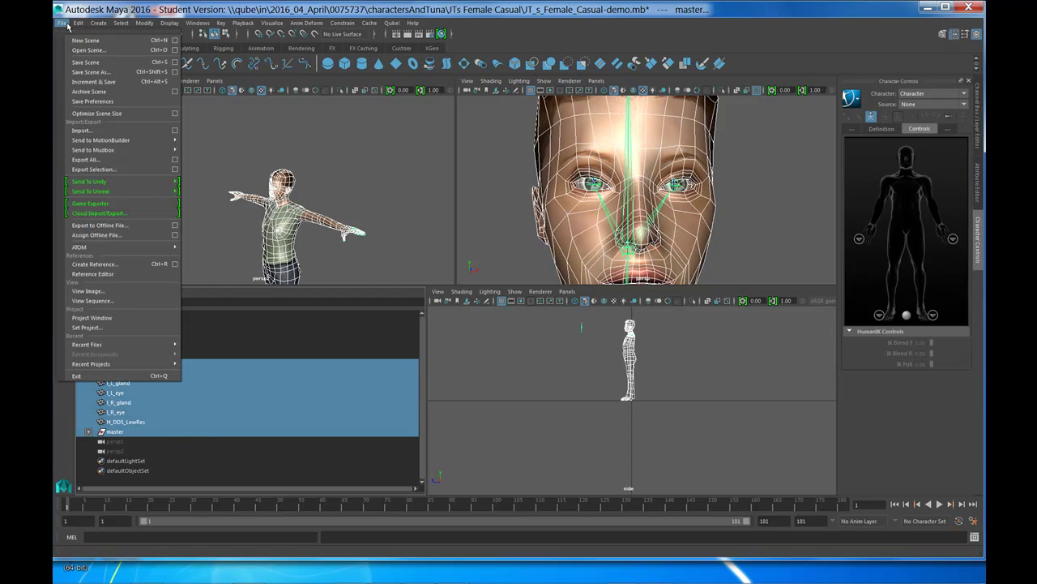
pyautogui.moveTo(113, 144)
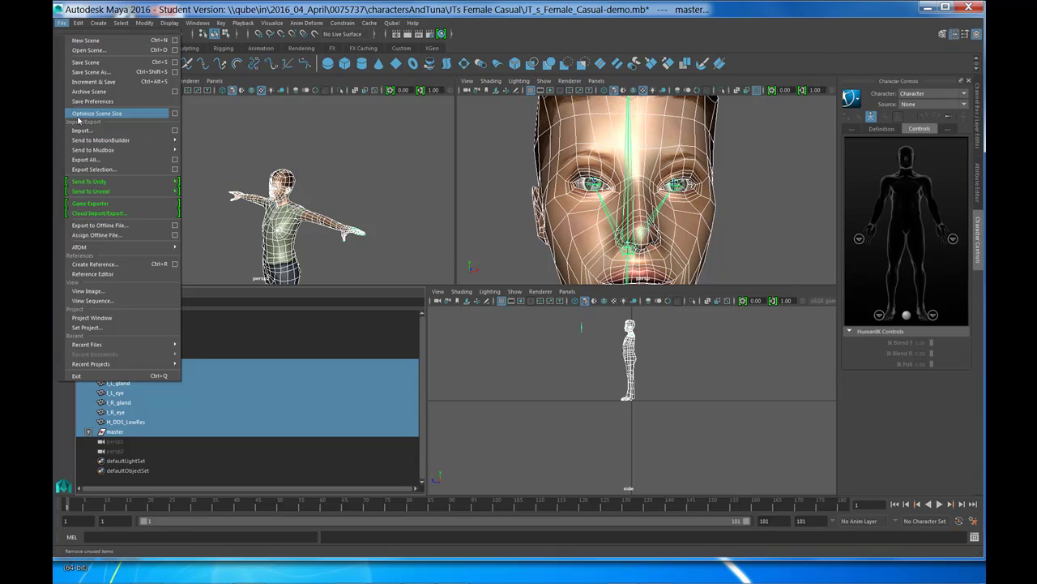
pyautogui.press('Escape')
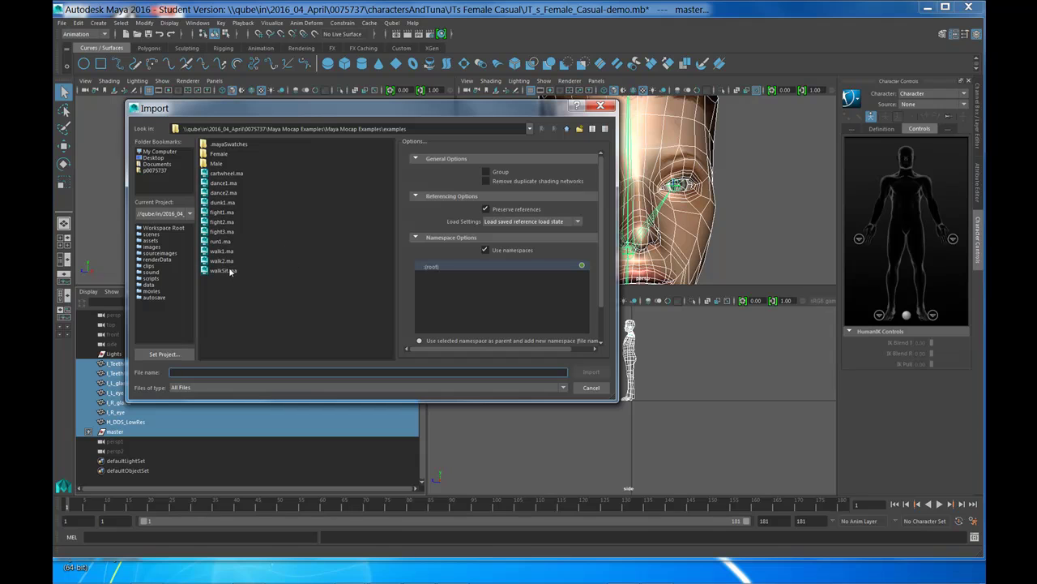
# - Import walk2.ma and set walk2:MocapExample as the character's source
pyautogui.click(223, 261)
pyautogui.click(591, 372)
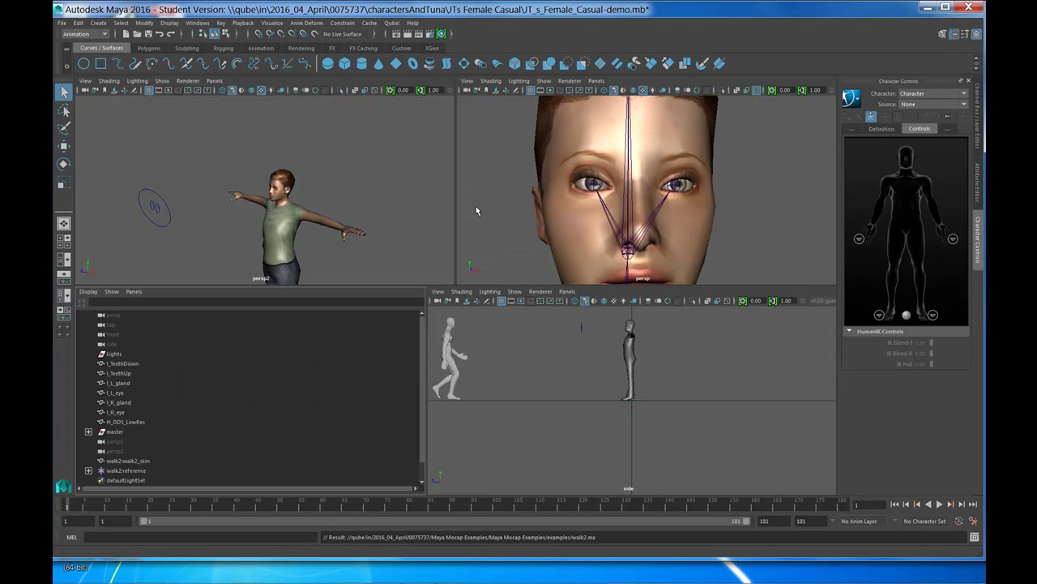
pyautogui.click(930, 105)
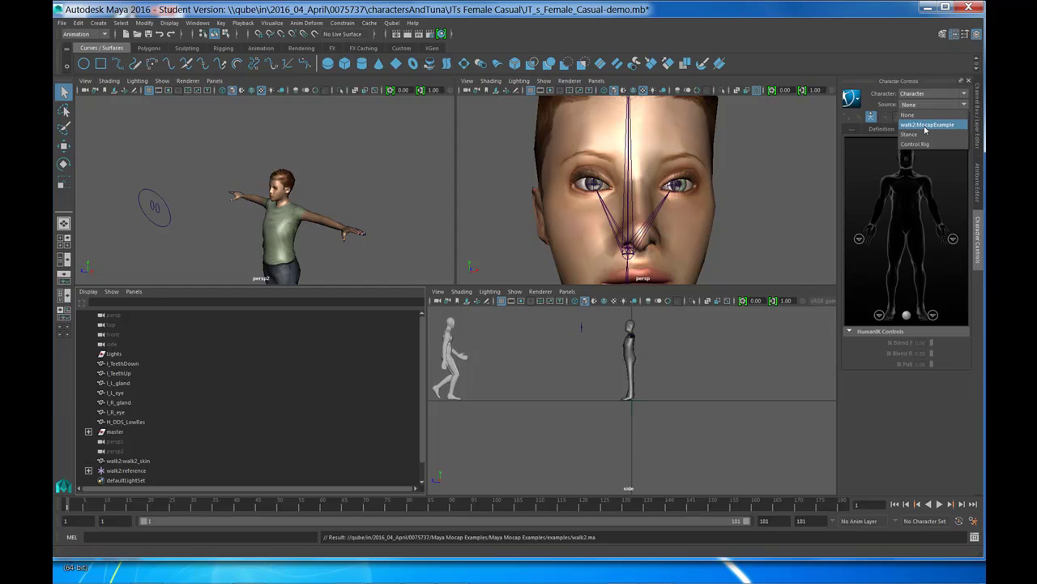
pyautogui.click(927, 124)
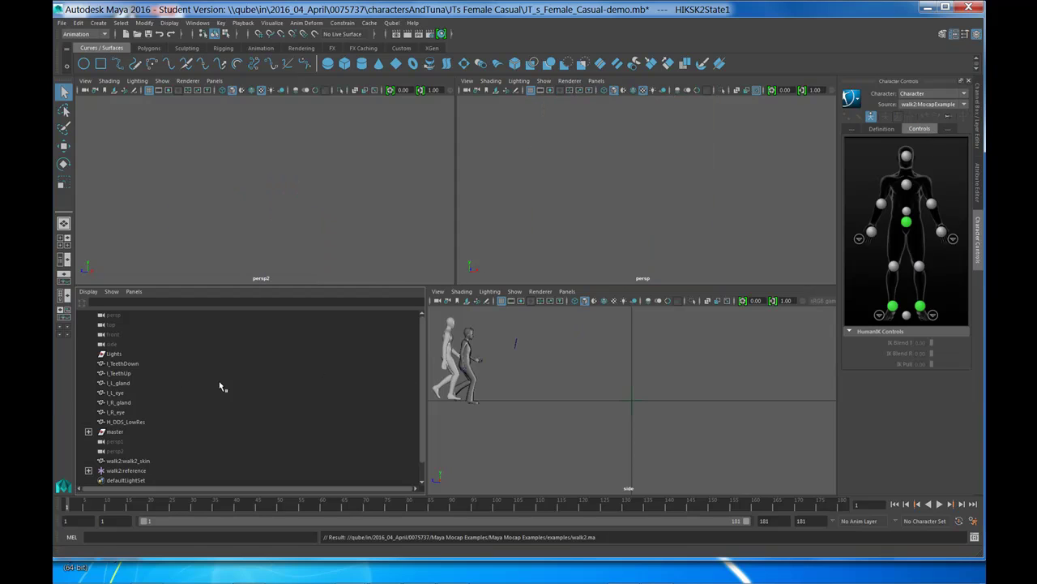
# - Frame both figures, play the walk until frame 55, and select Eye_Rig
pyautogui.click(470, 368)
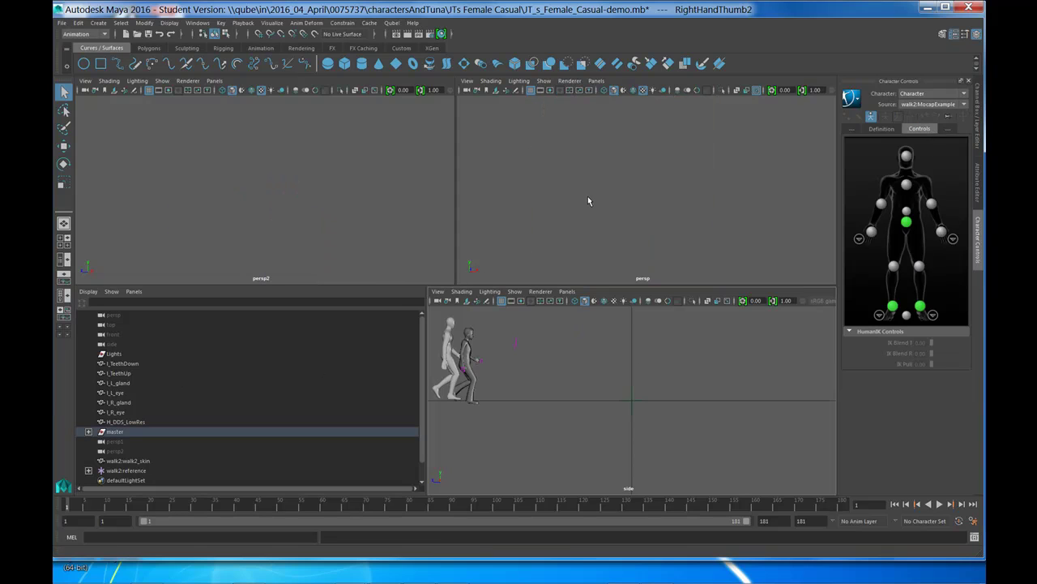
pyautogui.press('f')
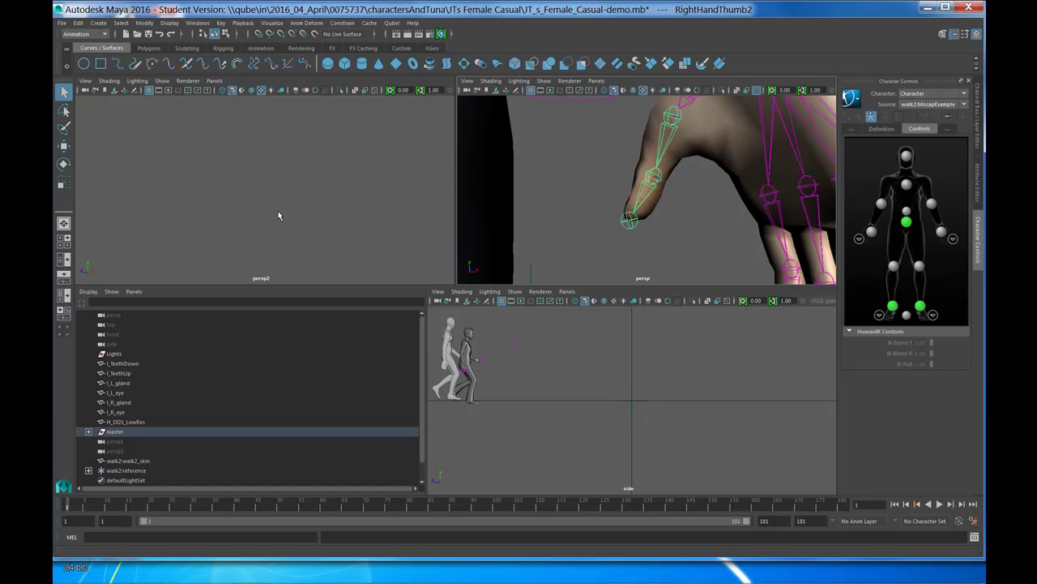
pyautogui.press('f')
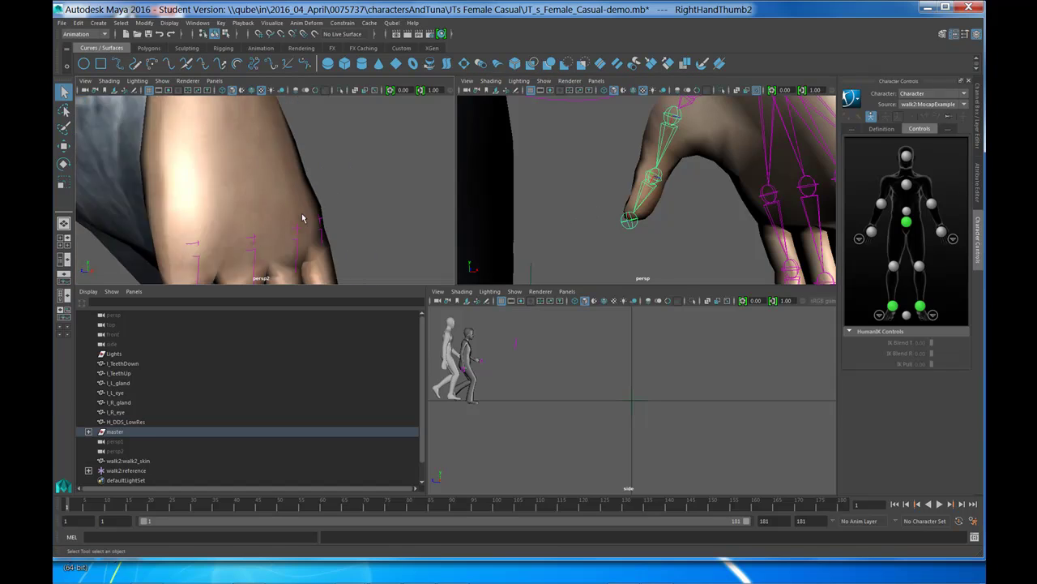
pyautogui.scroll(-3, 301, 217)
pyautogui.keyDown('alt'); pyautogui.moveTo(301, 217); pyautogui.dragTo(279, 223); pyautogui.keyUp('alt')
pyautogui.keyDown('alt'); pyautogui.moveTo(346, 214); pyautogui.dragTo(322, 250); pyautogui.keyUp('alt')
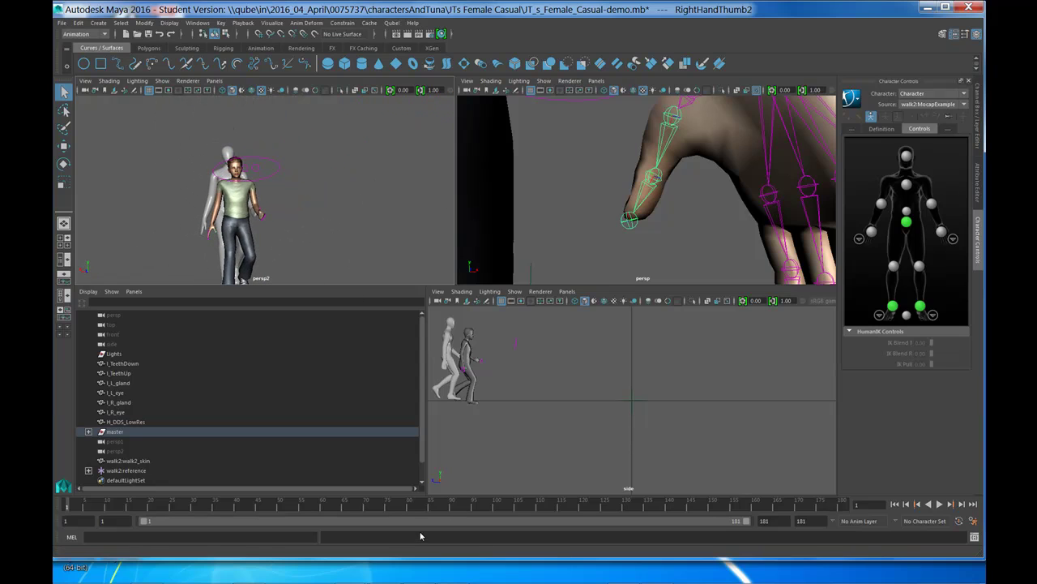
pyautogui.hotkey('alt', 'v')
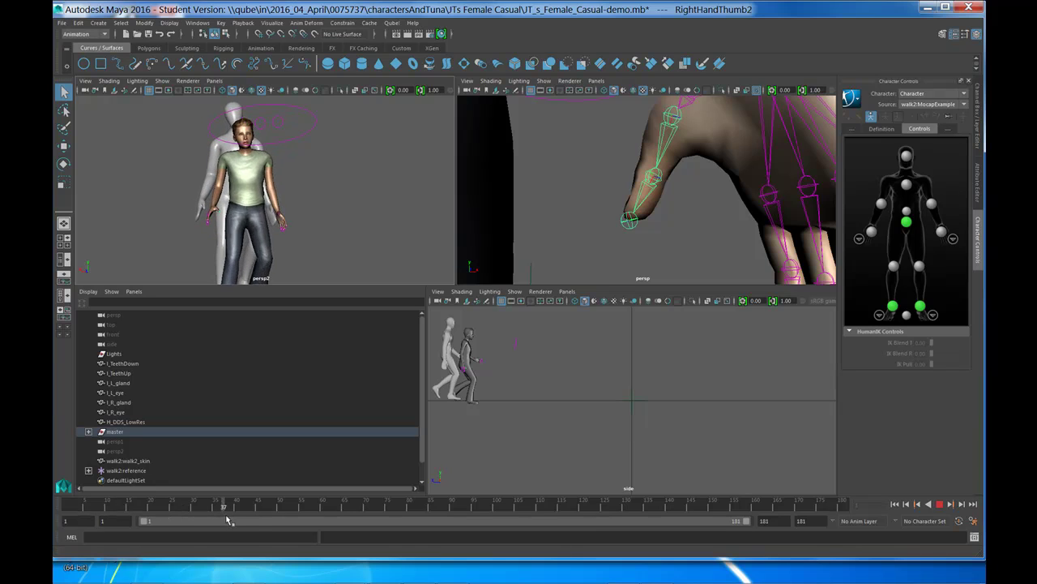
pyautogui.hotkey('alt', 'v')
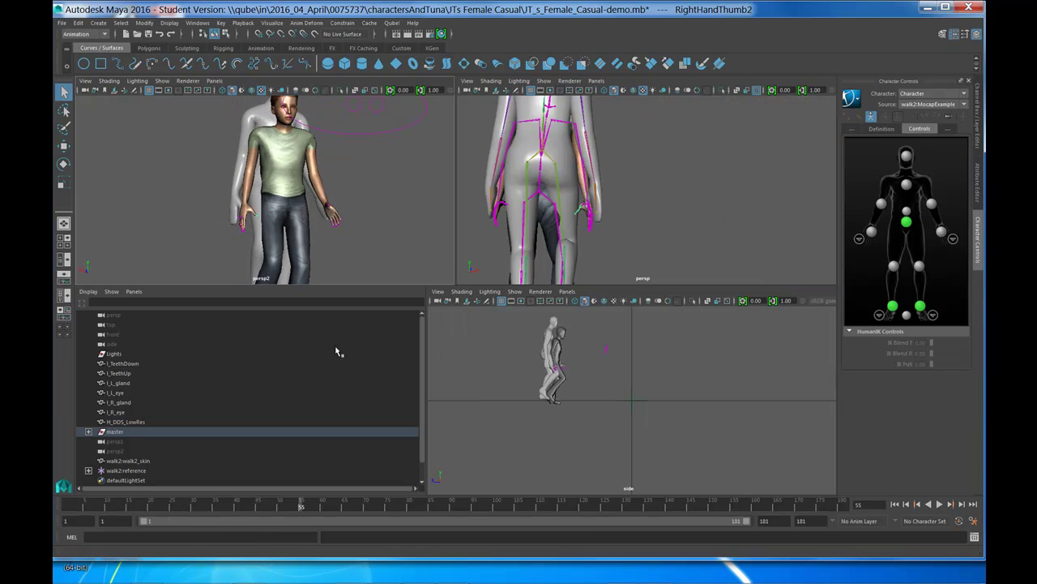
pyautogui.click(386, 128)
# - Move the Eye_Rig control to the right side of the character's head
pyautogui.press('w')
pyautogui.moveTo(320, 128); pyautogui.dragTo(311, 168)
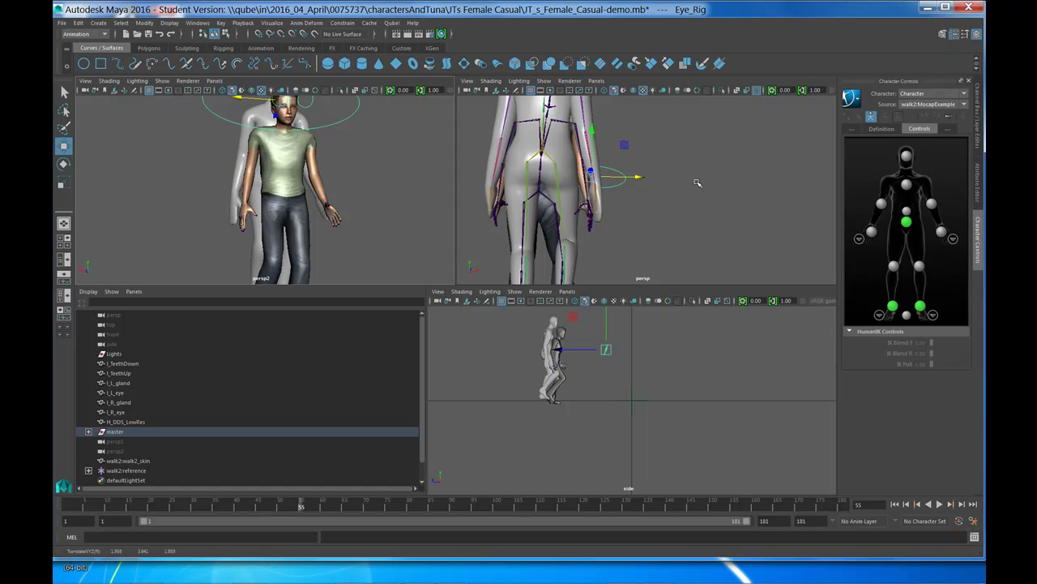
pyautogui.keyDown('alt'); pyautogui.moveTo(713, 186); pyautogui.dragTo(607, 201); pyautogui.keyUp('alt')
pyautogui.scroll(5, 607, 201)
pyautogui.scroll(8, 700, 177)
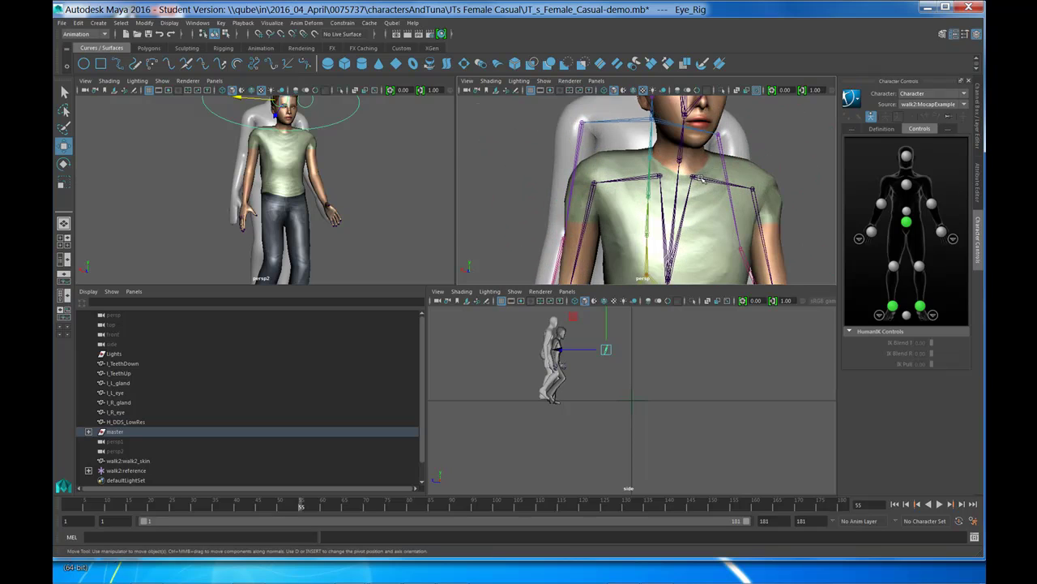
pyautogui.keyDown('alt'); pyautogui.moveTo(687, 259); pyautogui.dragTo(502, 224); pyautogui.keyUp('alt')
pyautogui.moveTo(241, 98); pyautogui.dragTo(327, 213)
pyautogui.scroll(-5, 395, 194)
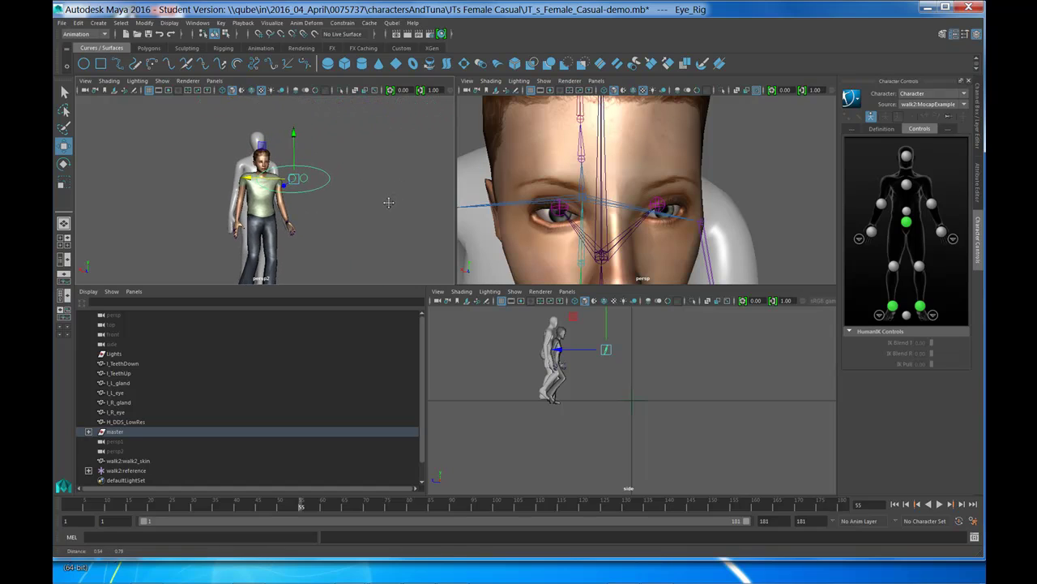
# - Step back to frame 48 and readjust Eye_Rig along X so the eyes follow it
pyautogui.keyDown('alt'); pyautogui.moveTo(396, 195); pyautogui.dragTo(308, 202); pyautogui.keyUp('alt')
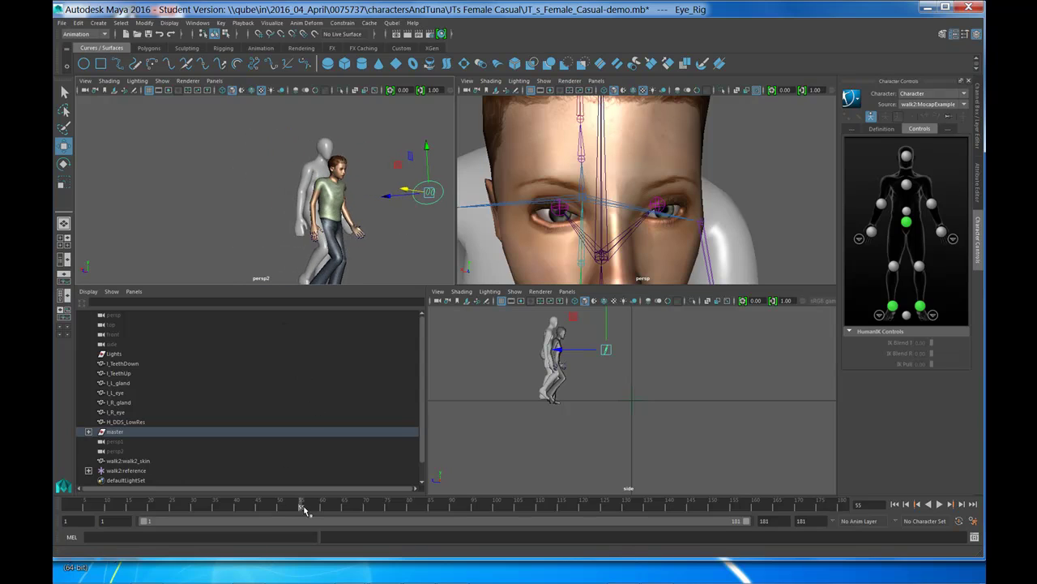
pyautogui.moveTo(301, 507); pyautogui.dragTo(247, 507)
pyautogui.moveTo(346, 181); pyautogui.dragTo(385, 185)
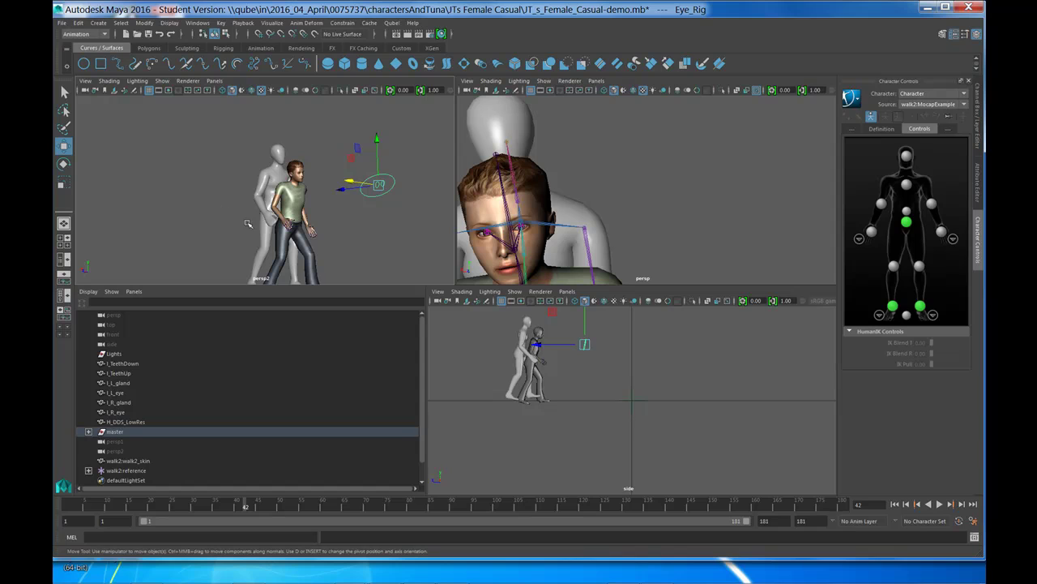
pyautogui.keyDown('alt'); pyautogui.moveTo(371, 239); pyautogui.dragTo(343, 240); pyautogui.keyUp('alt')
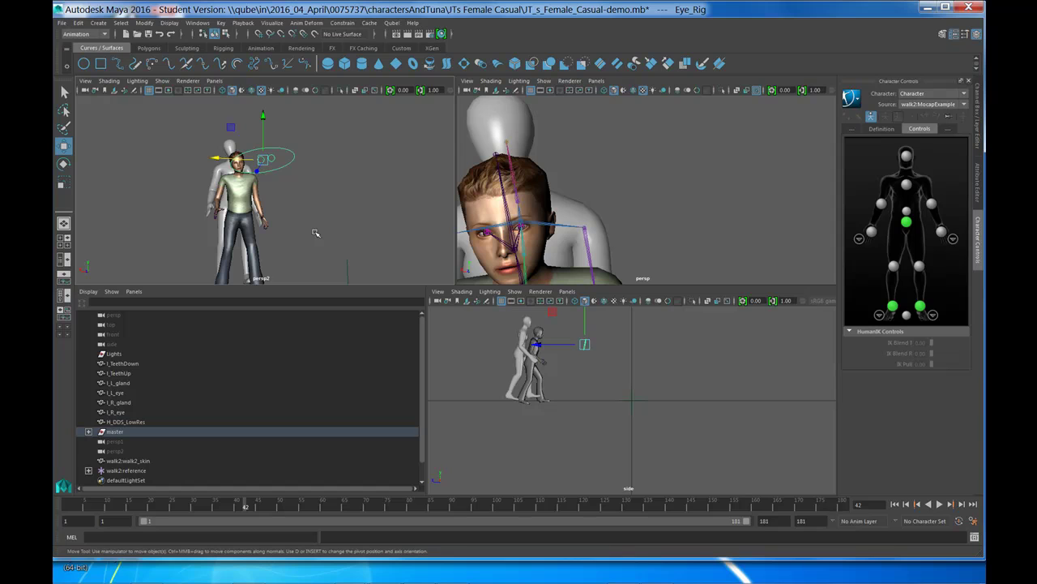
pyautogui.keyDown('alt'); pyautogui.moveTo(367, 219); pyautogui.dragTo(448, 225); pyautogui.keyUp('alt')
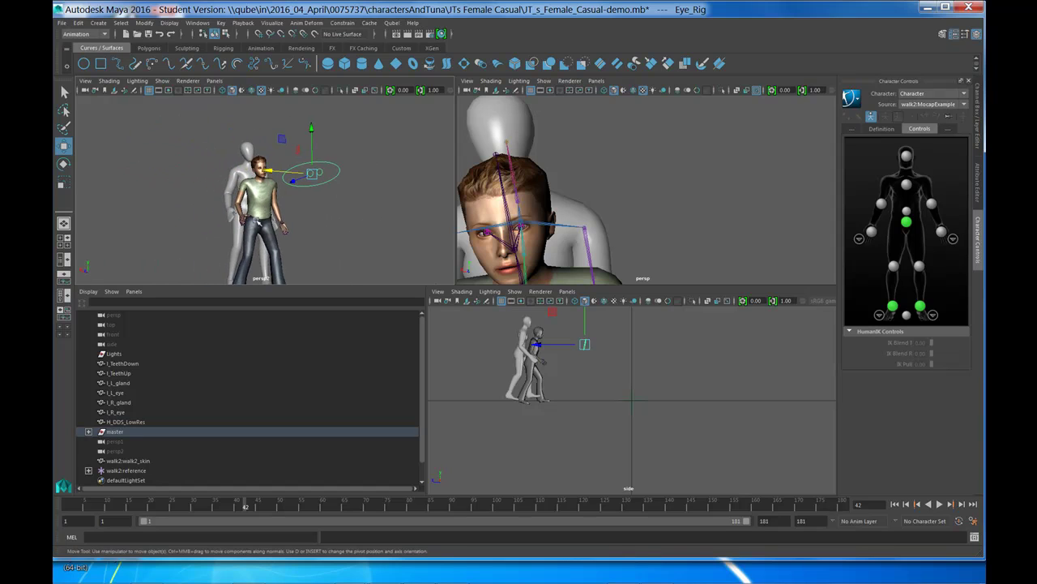